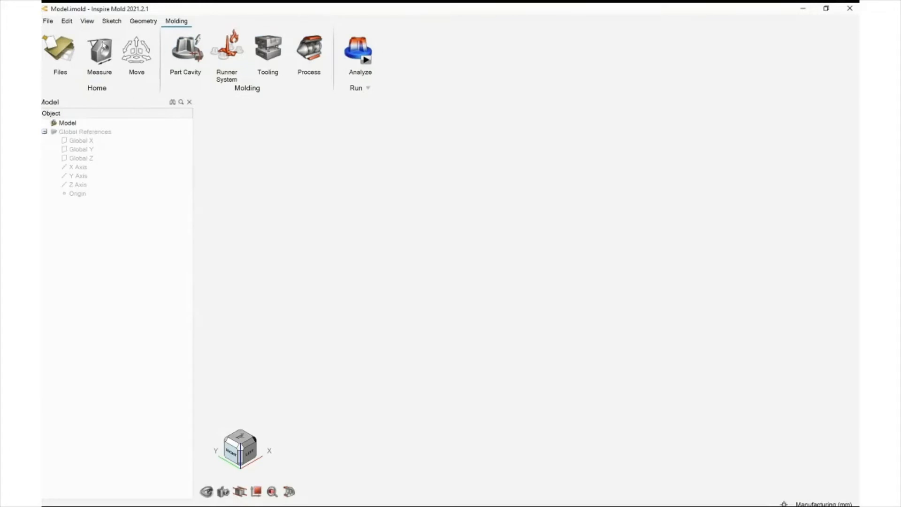
Open the Mold_creation model file from the Inspire Mold documents folder
click(143, 21)
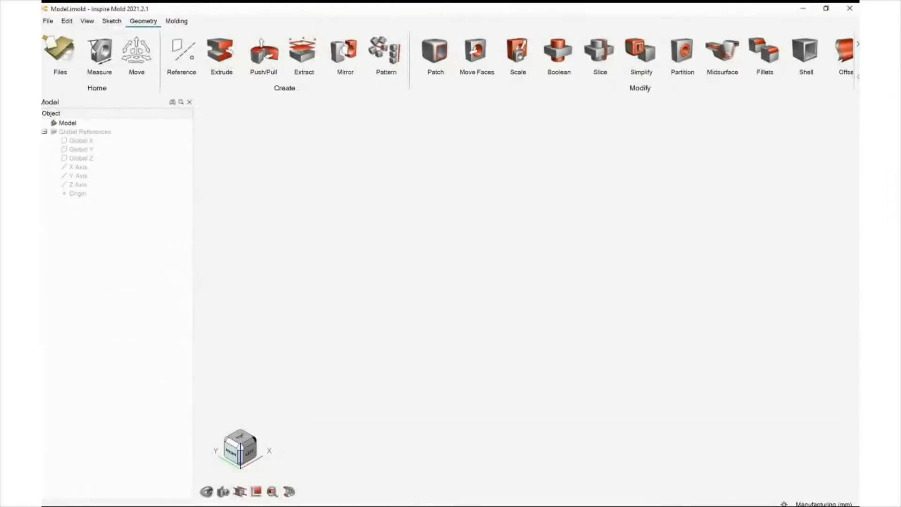
click(111, 21)
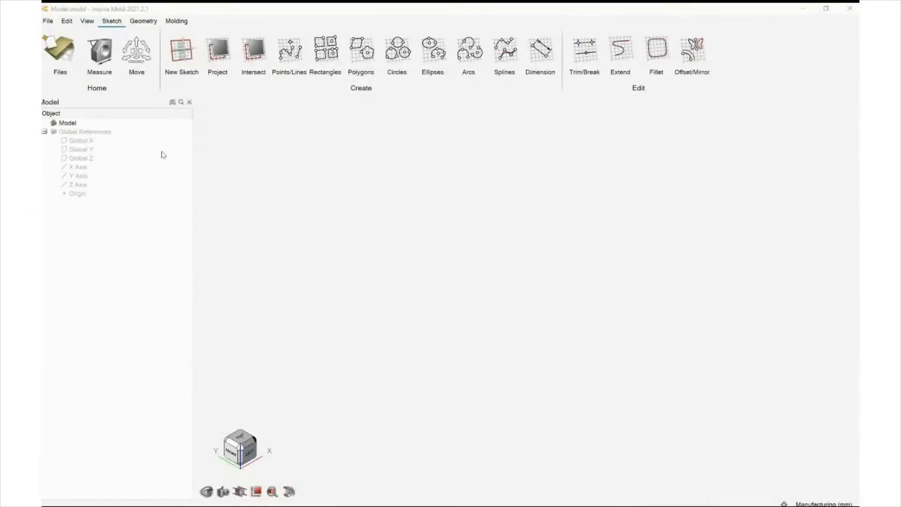
click(45, 19)
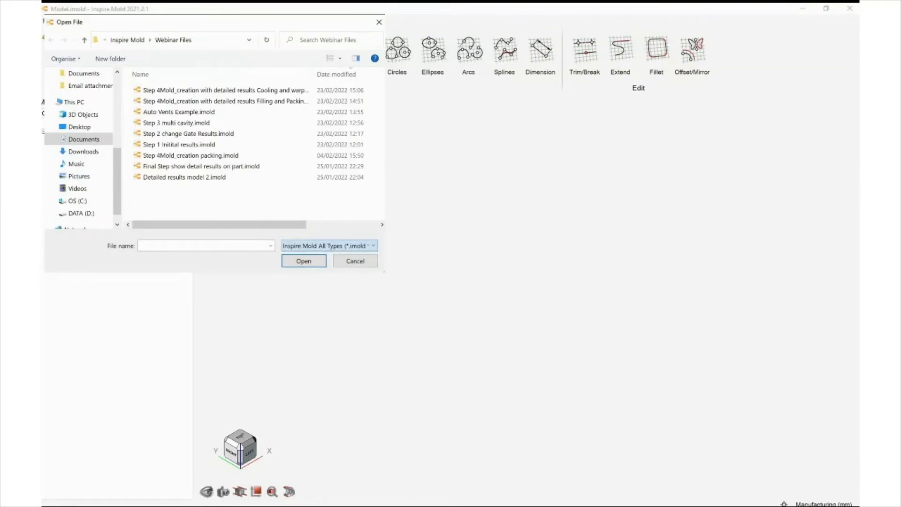
click(127, 40)
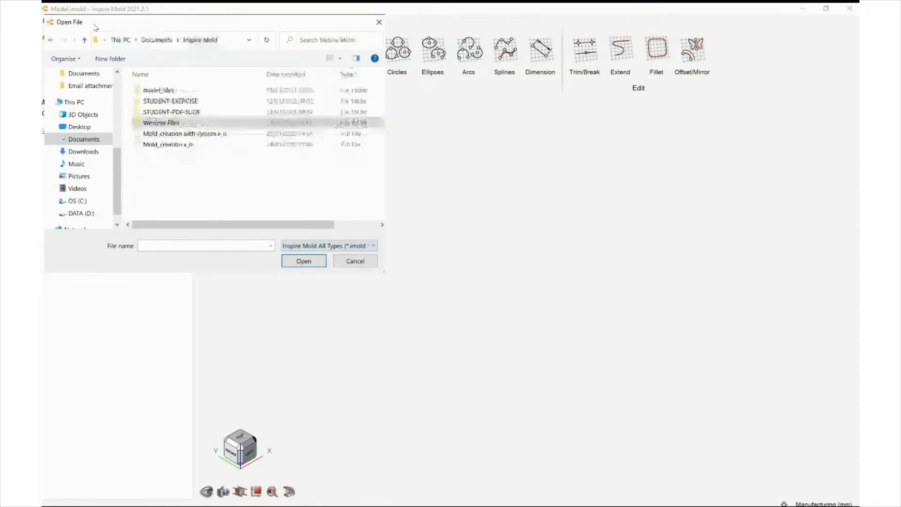
click(169, 145)
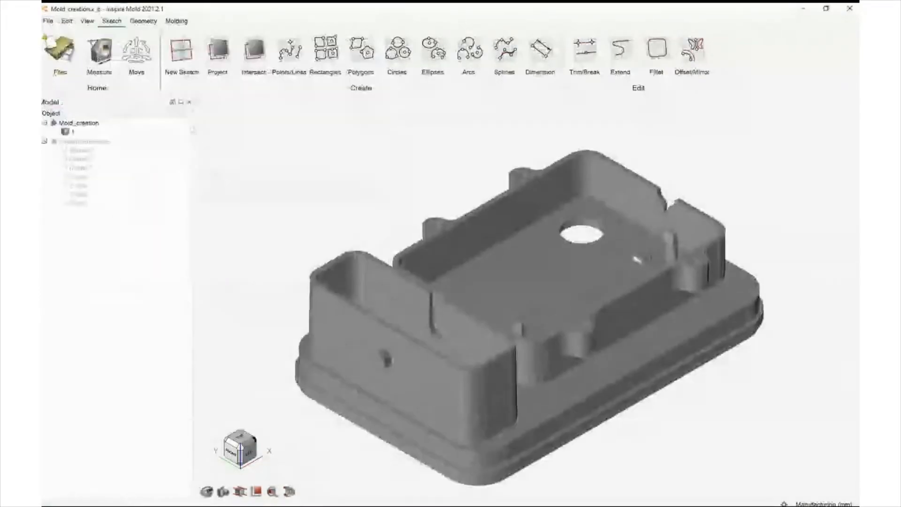
Sketch a small rectangle about 2 mm by 3.2 mm on the inner floor near the lower-right clip
middle_drag(193, 131, 449, 209)
right_drag(448, 209, 386, 180)
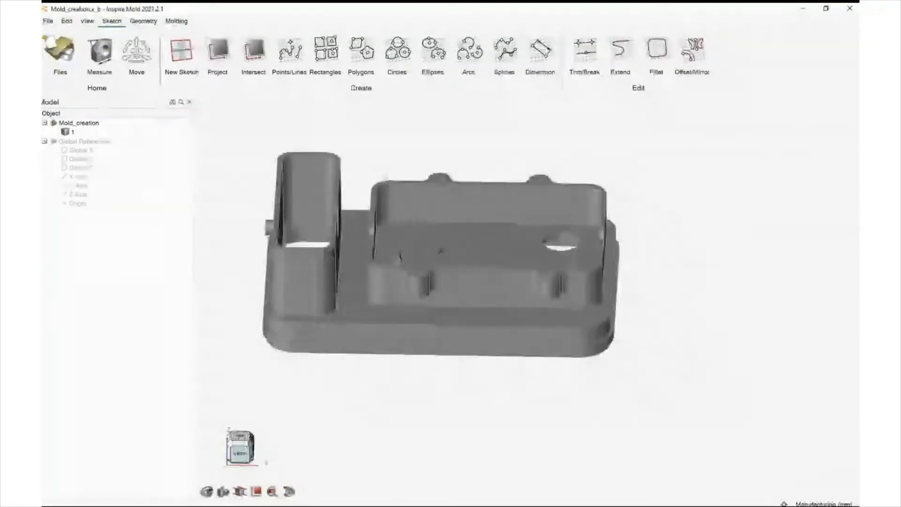
middle_drag(386, 180, 335, 173)
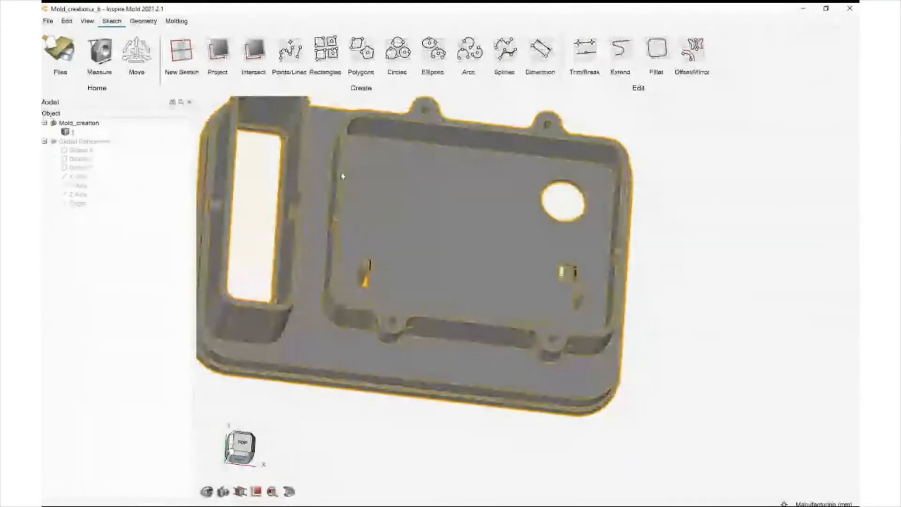
middle_drag(342, 176, 330, 175)
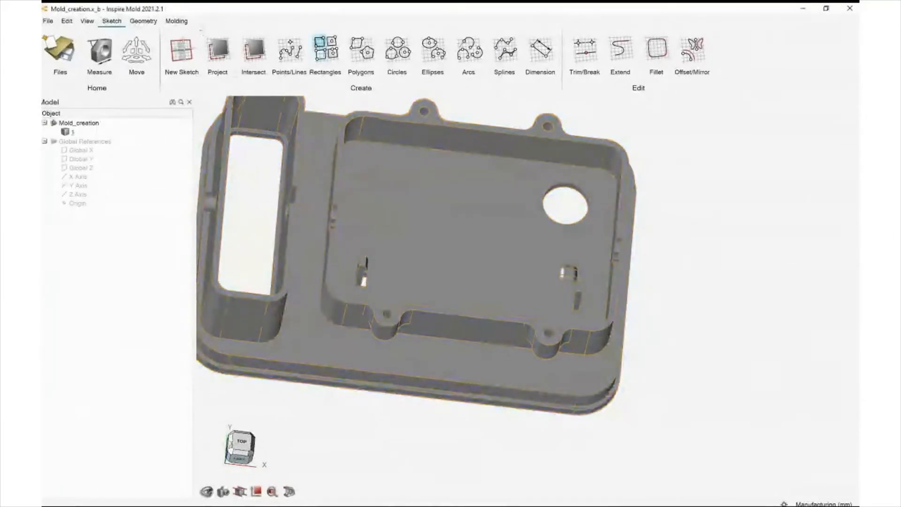
click(319, 165)
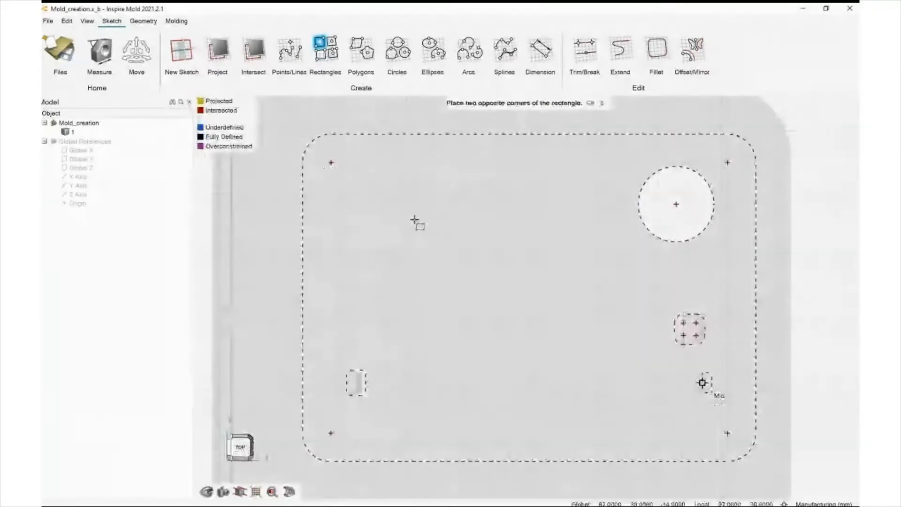
click(703, 373)
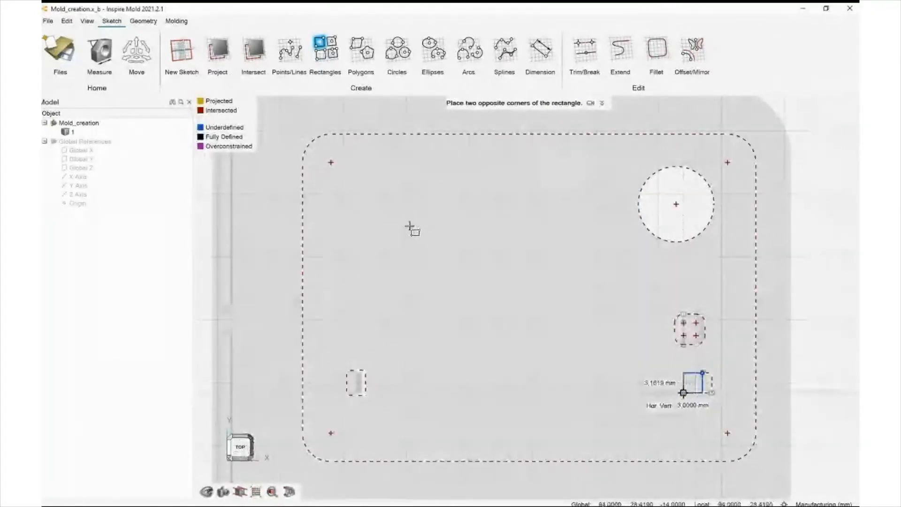
scroll(697, 393, up, 3)
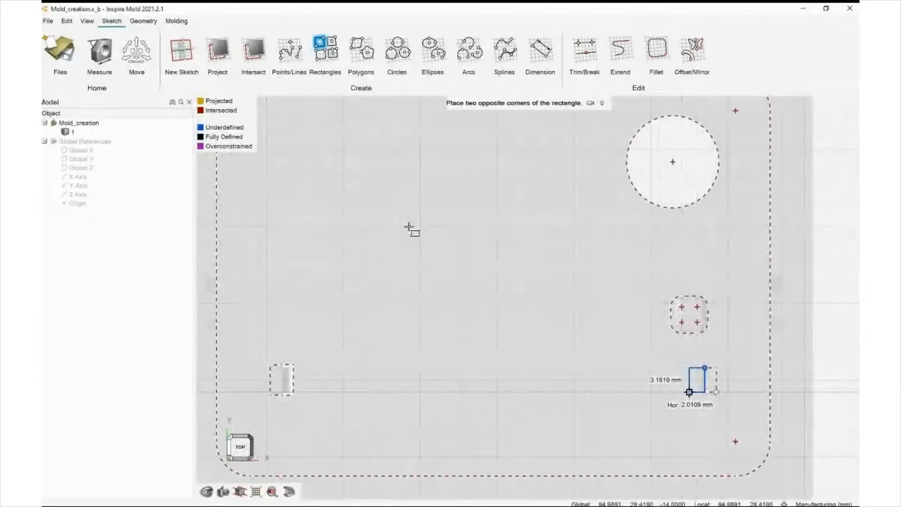
click(690, 392)
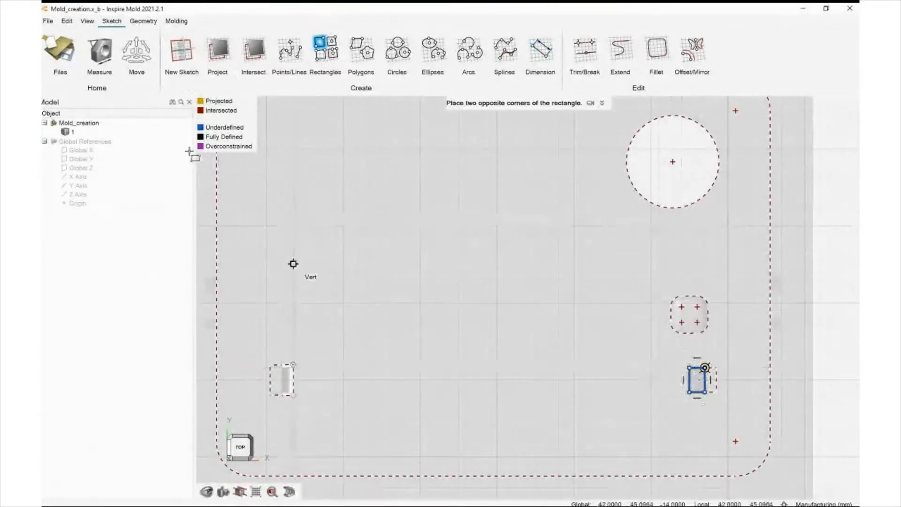
Extrude the rectangle profile 10 mm as a Subtract cut into the part
scroll(529, 323, down, 3)
click(144, 21)
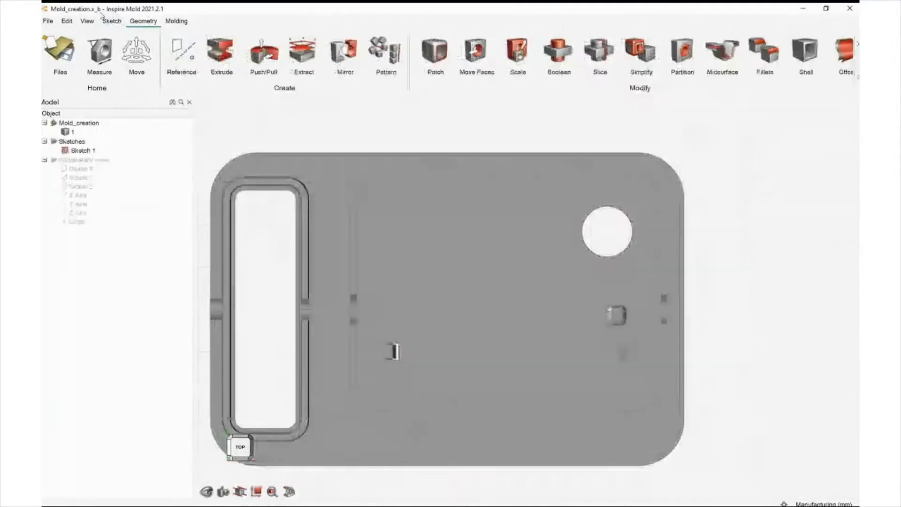
middle_drag(314, 188, 355, 205)
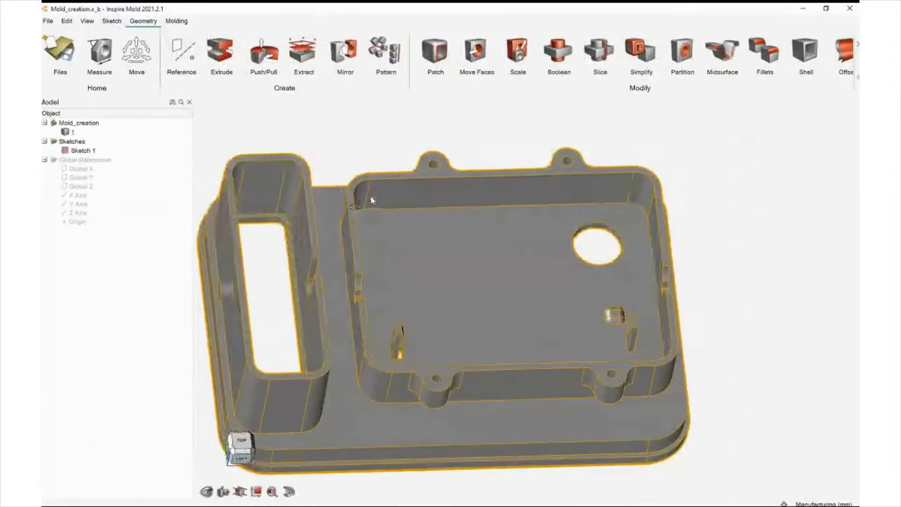
click(220, 51)
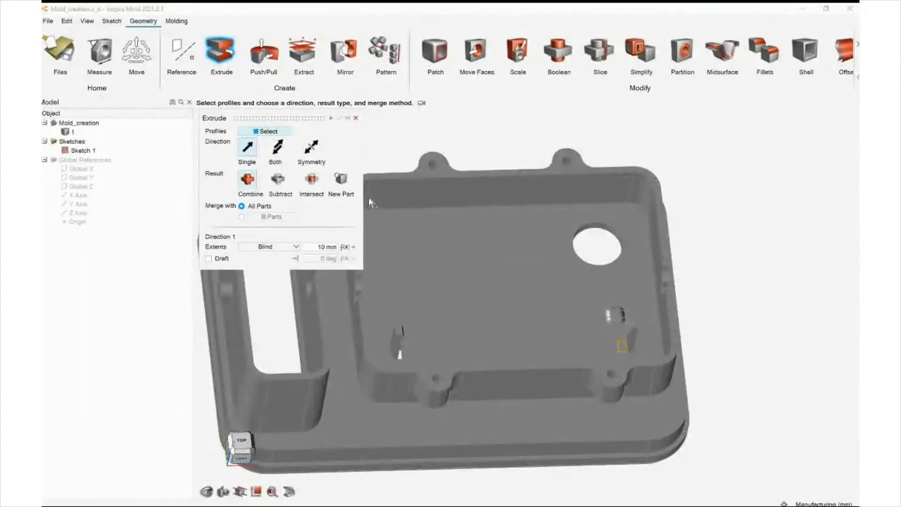
mouse_move(313, 190)
middle_down()
mouse_move(313, 175)
mouse_move(312, 184)
middle_up()
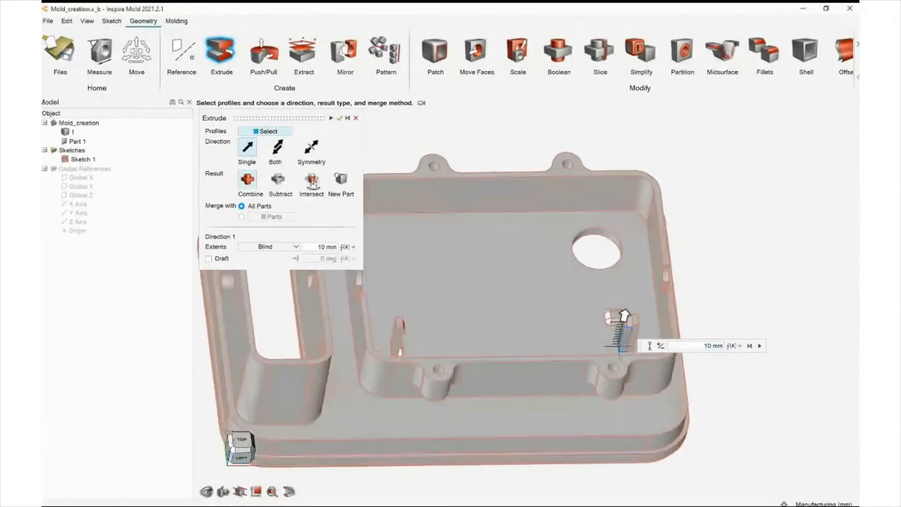
click(278, 179)
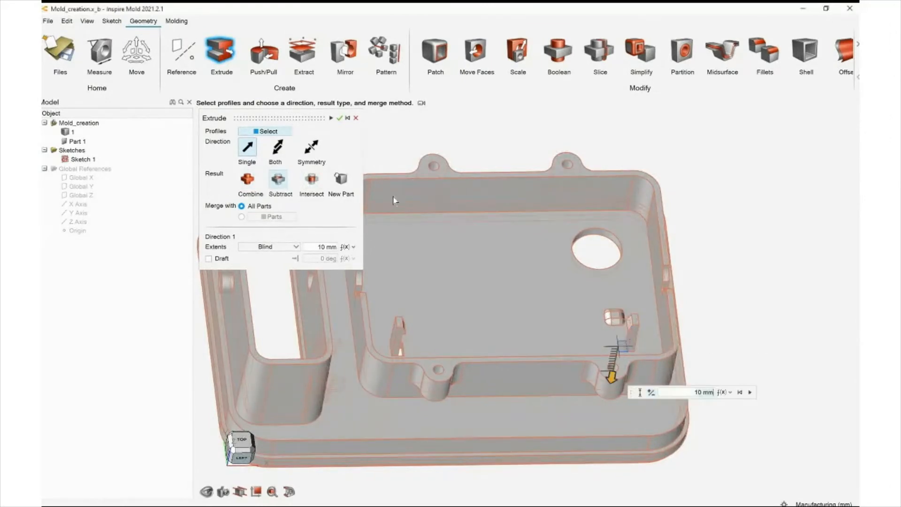
right_drag(428, 193, 413, 197)
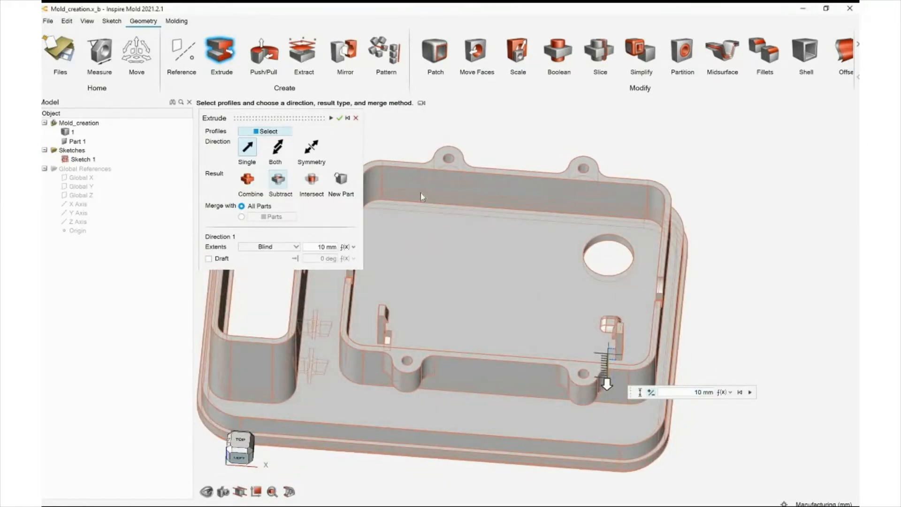
click(214, 72)
middle_drag(313, 154, 341, 179)
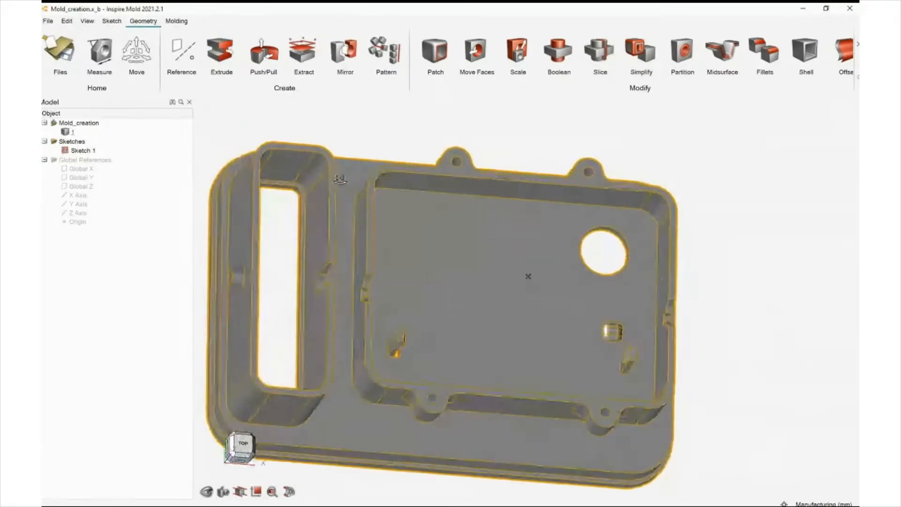
scroll(371, 218, up, 3)
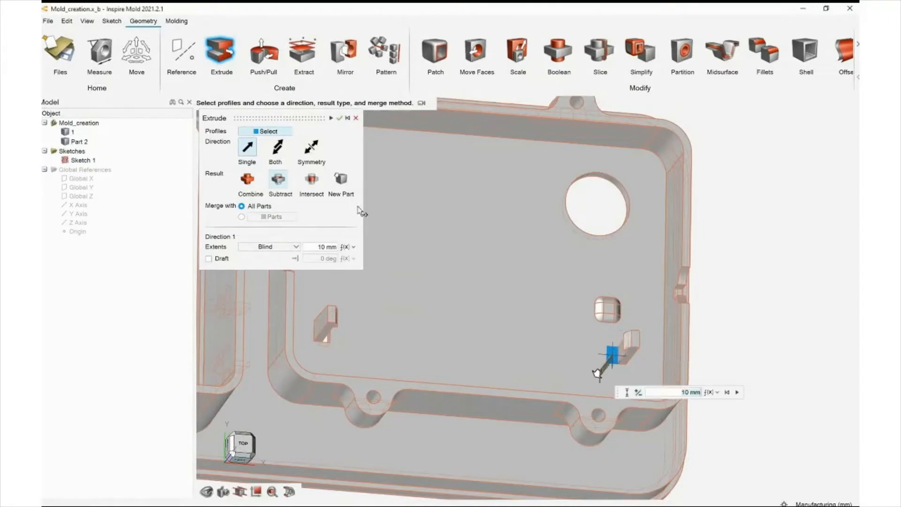
click(213, 72)
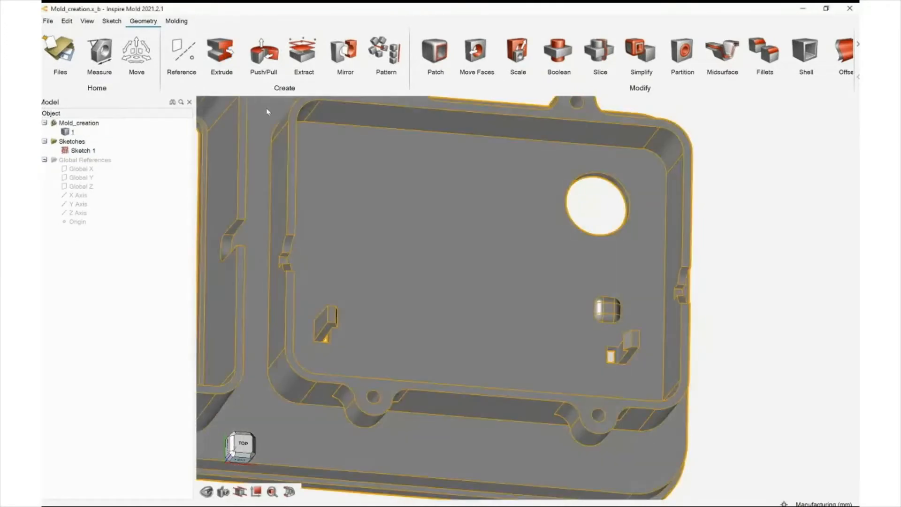
Hide Sketch 1 in the model tree and fit the part in view
middle_drag(460, 217, 449, 207)
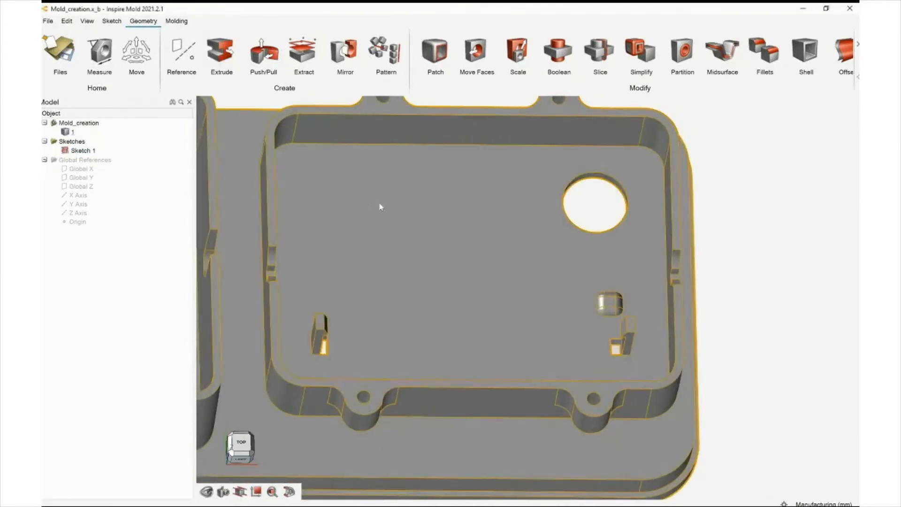
key(f)
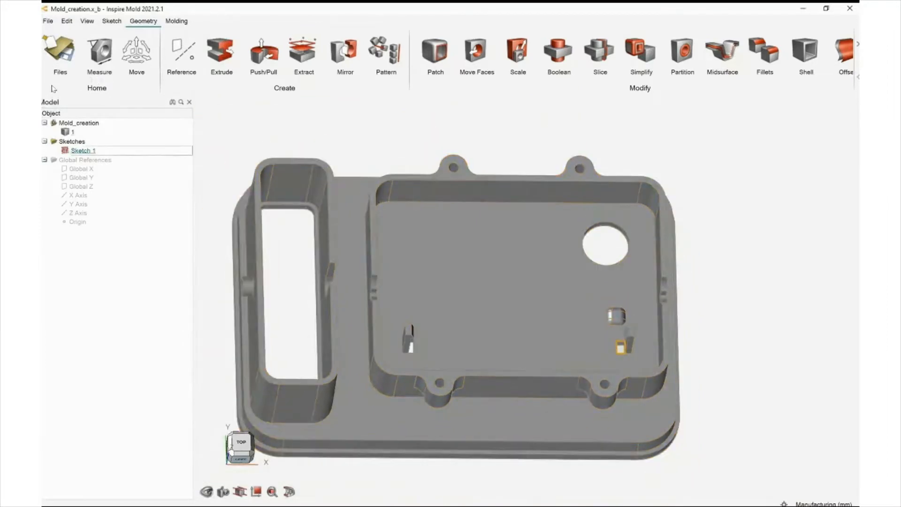
click(64, 151)
scroll(287, 96, down, 2)
middle_drag(248, 84, 240, 73)
right_drag(229, 78, 216, 79)
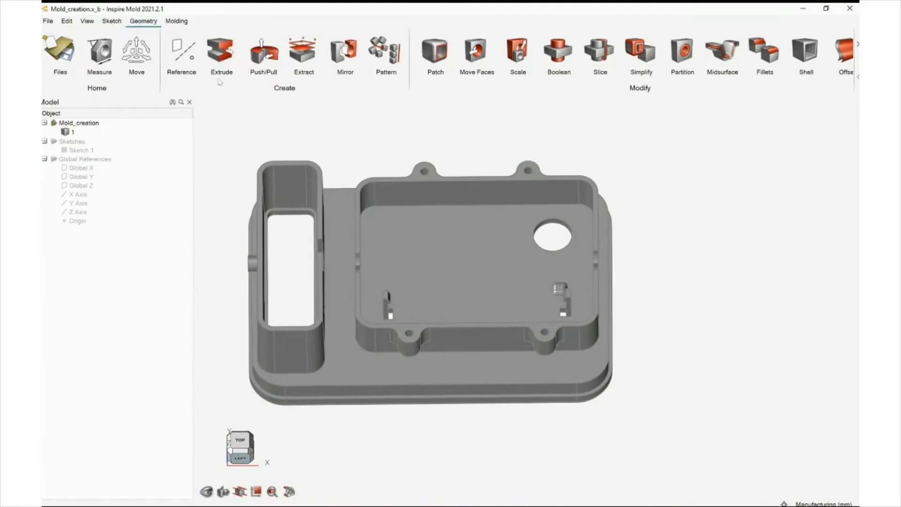
middle_drag(228, 86, 234, 88)
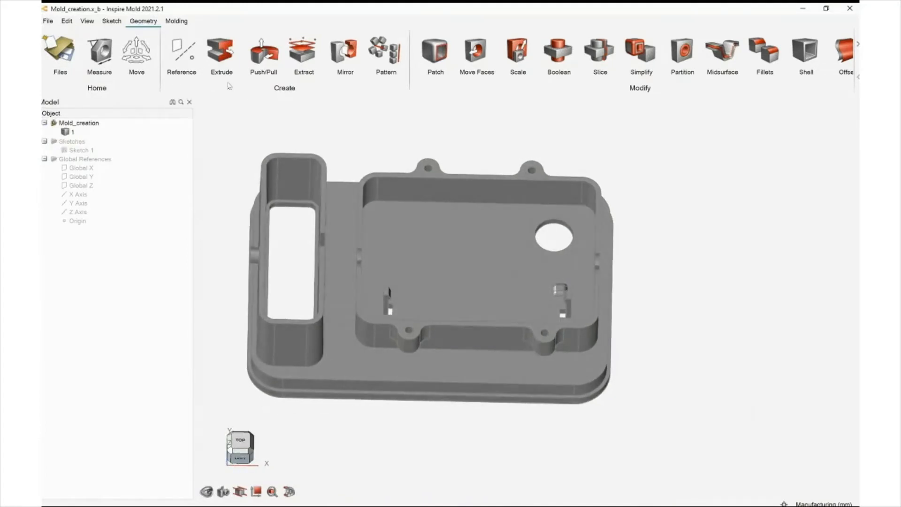
right_drag(229, 86, 264, 90)
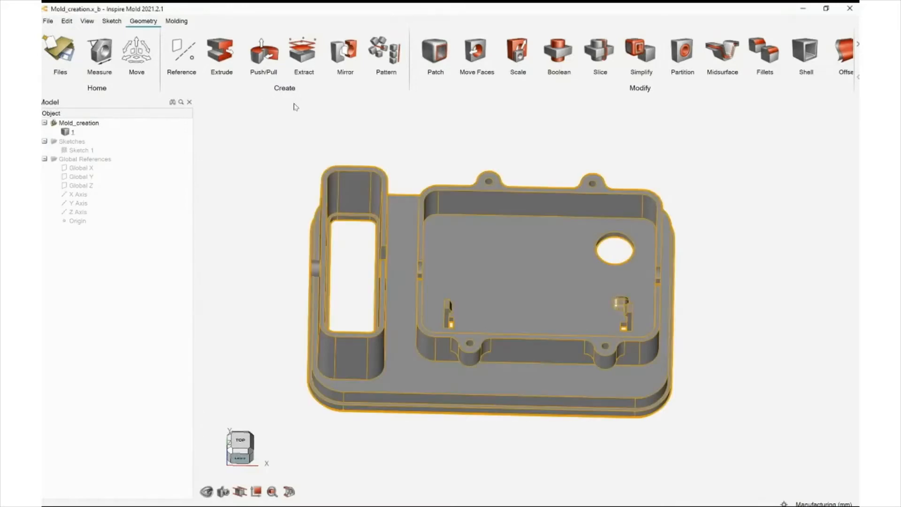
click(282, 197)
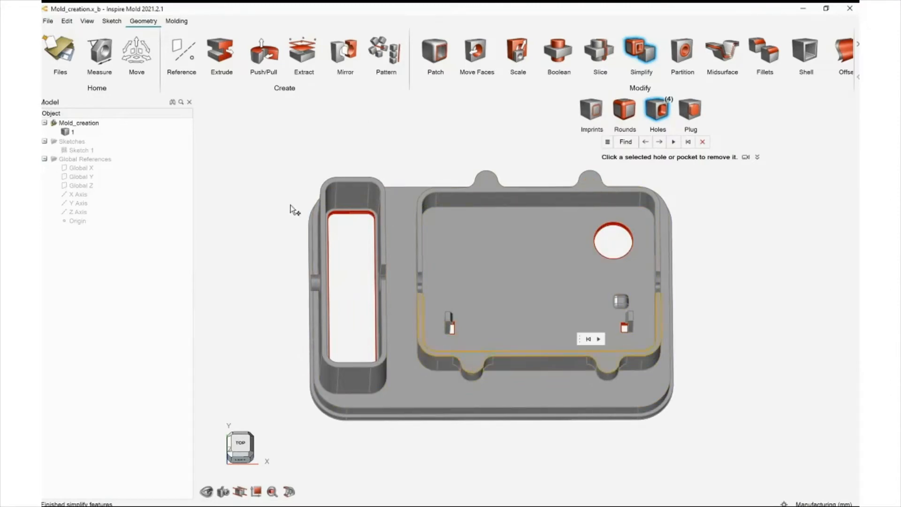
key(Escape)
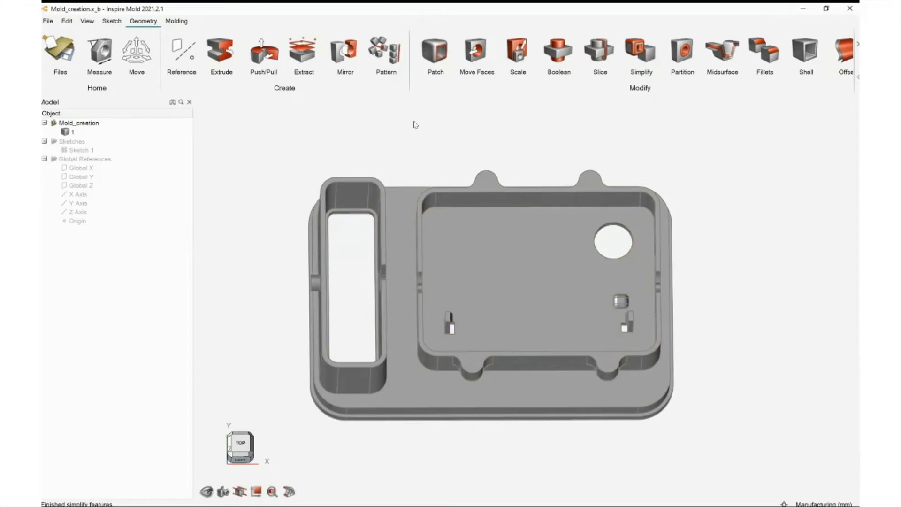
mouse_move(262, 115)
right_down()
mouse_move(268, 95)
mouse_move(288, 108)
mouse_move(294, 100)
mouse_move(258, 98)
right_up()
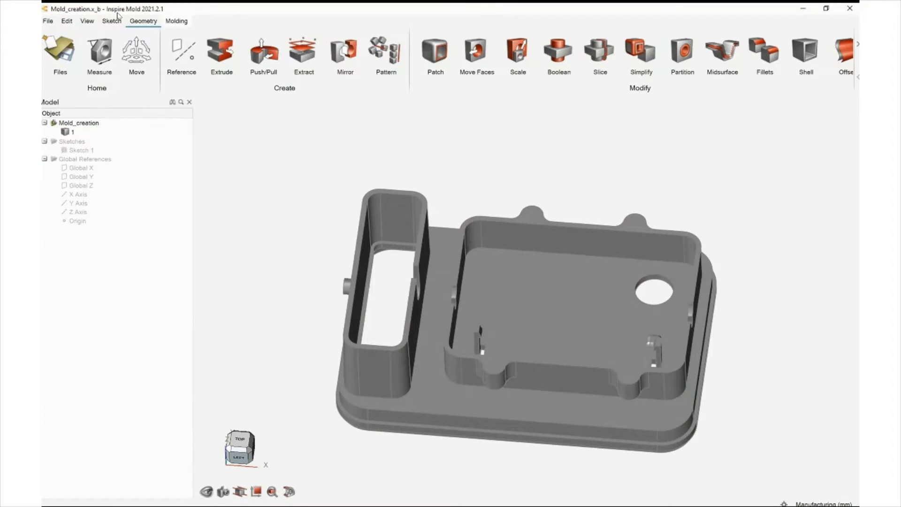
Define the enclosure part as the part cavity to mold with the Part Cavity tool
click(176, 21)
ctrl+right_drag(333, 195, 282, 249)
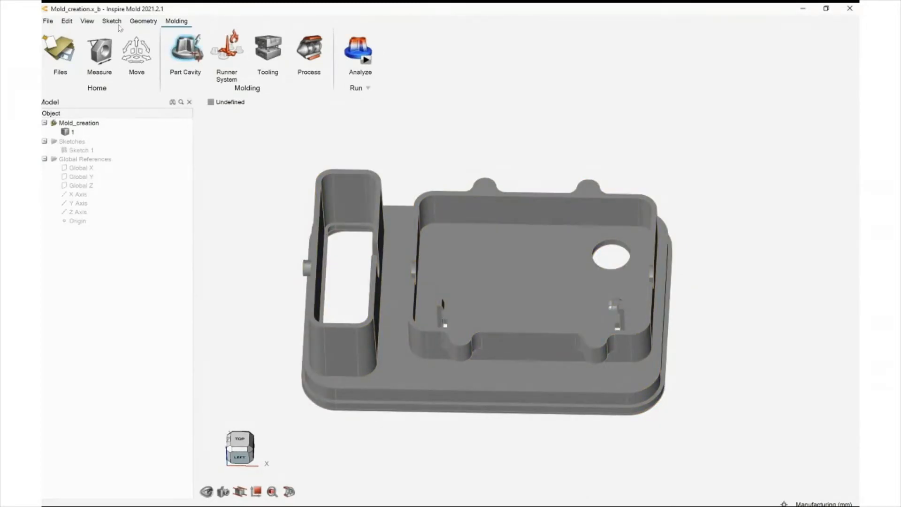
click(185, 50)
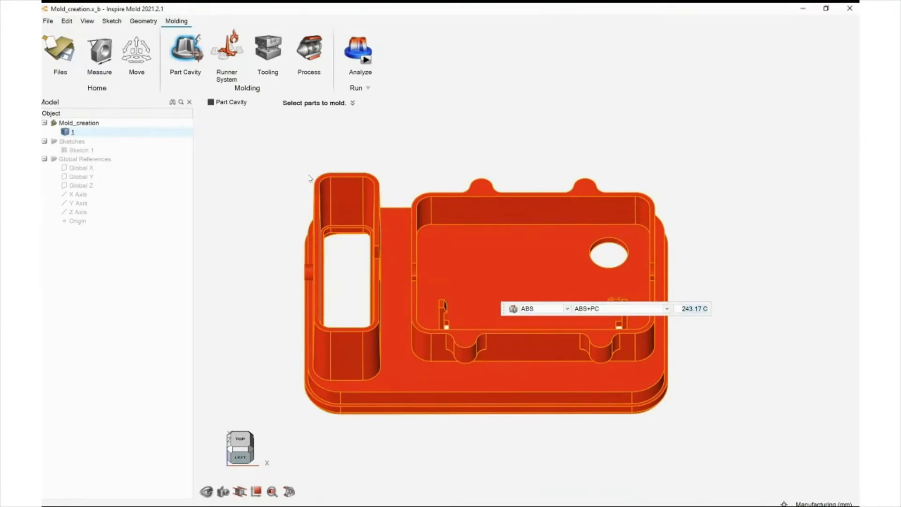
click(514, 309)
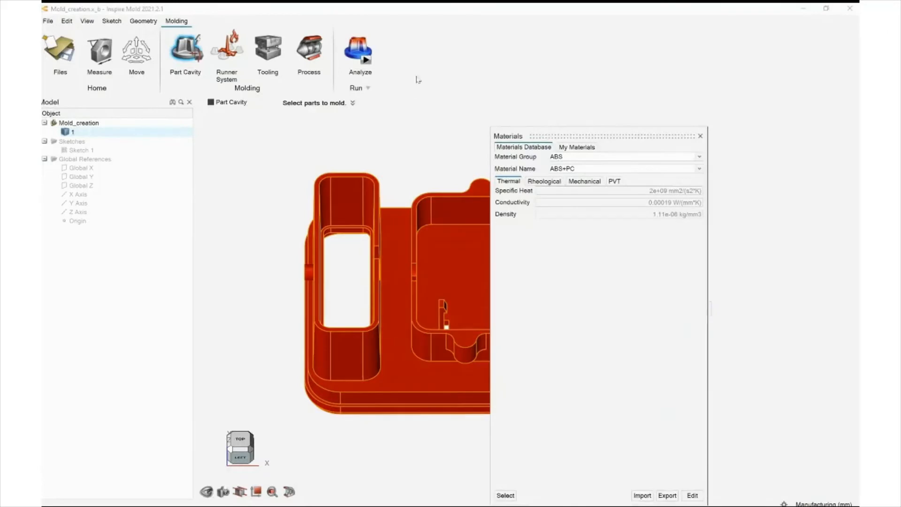
click(699, 134)
click(336, 176)
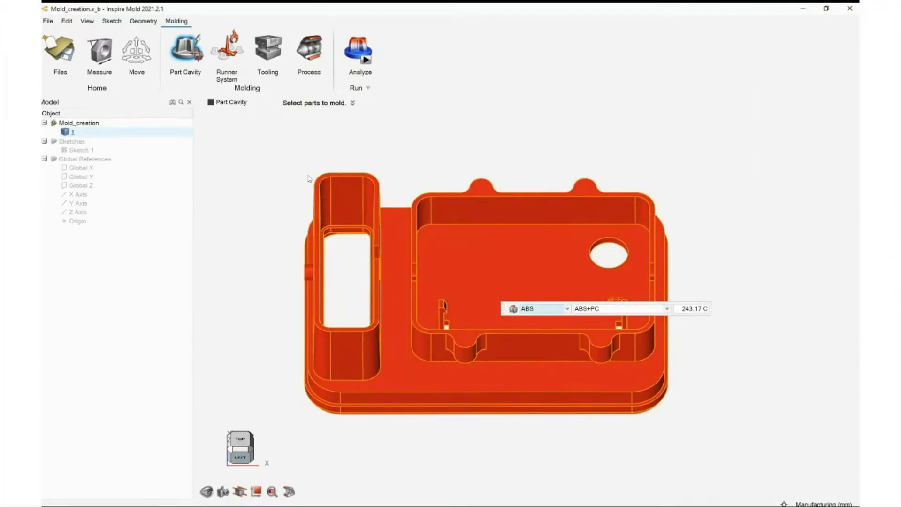
Open the ABS+PC material properties and review its Rheological, Mechanical and PVT data
click(514, 308)
drag(581, 136, 472, 78)
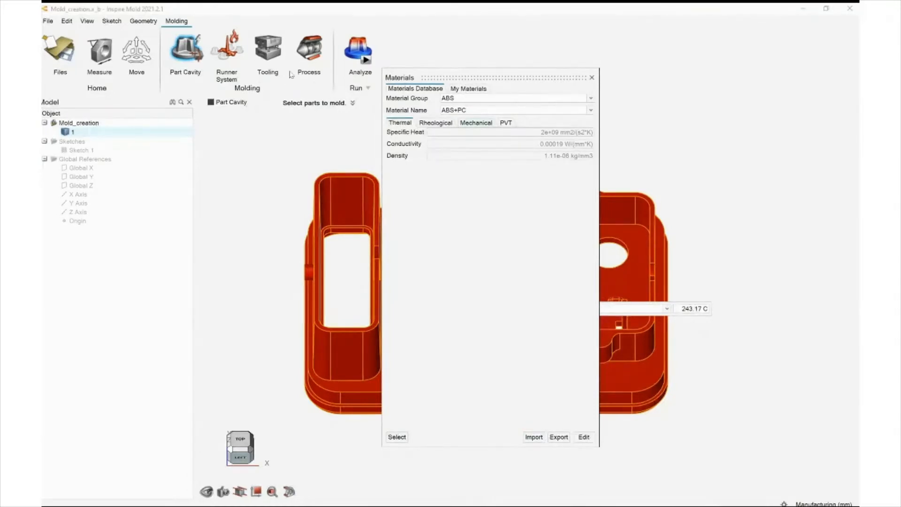
click(436, 123)
click(476, 123)
click(506, 123)
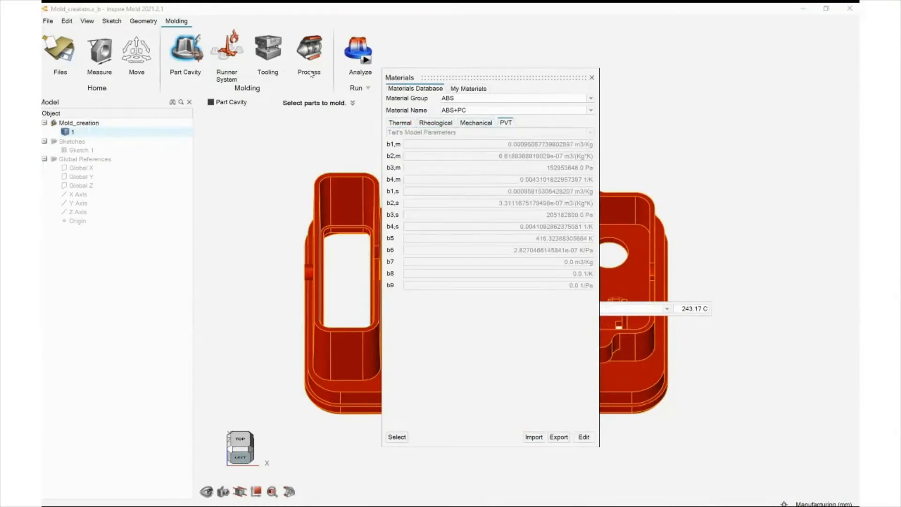
Review the ABS+PC material's Thermal properties and close the Materials dialog
click(400, 123)
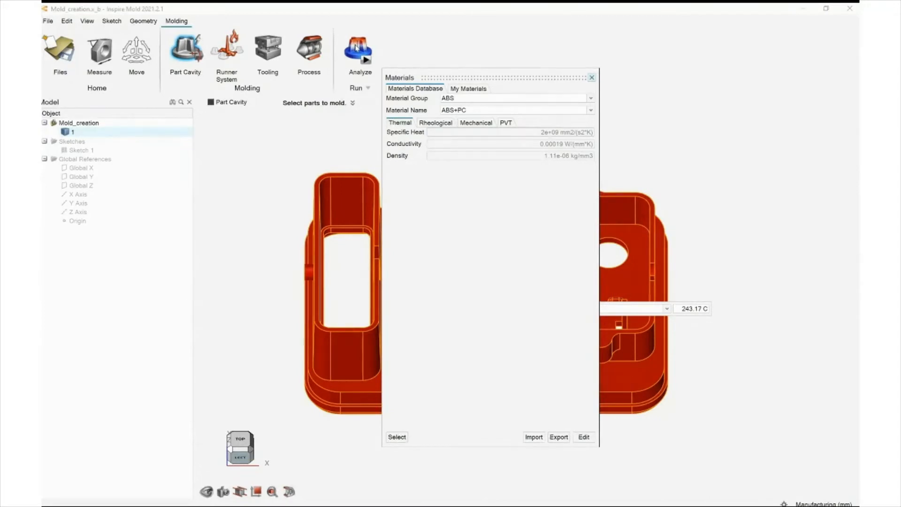
click(592, 78)
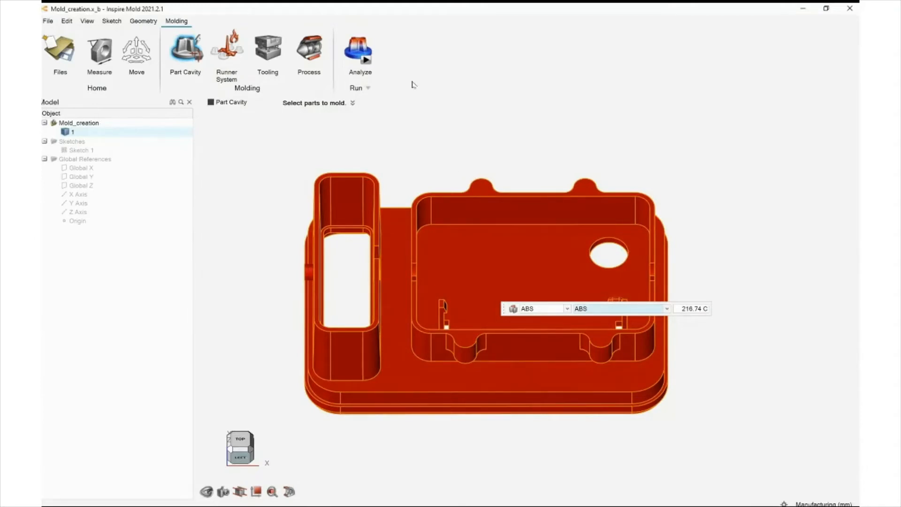
key(Escape)
middle_drag(269, 82, 254, 93)
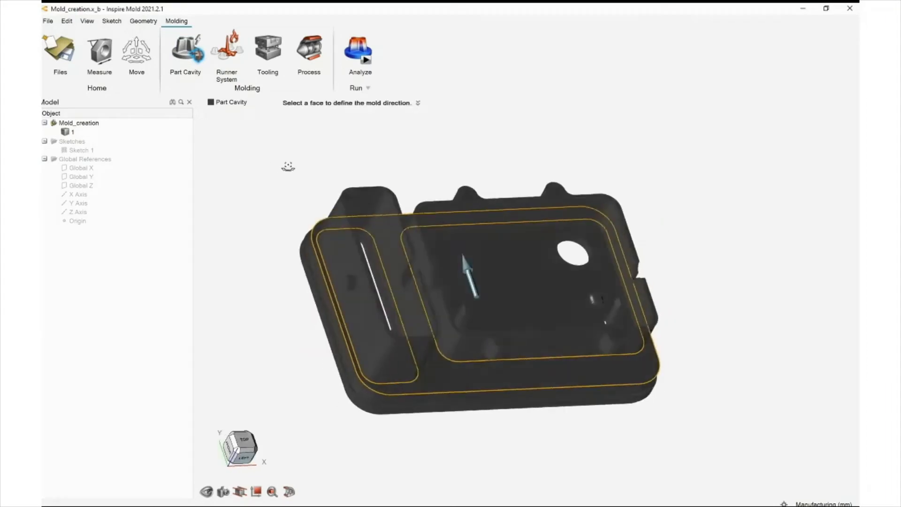
right_drag(311, 153, 288, 147)
key(Escape)
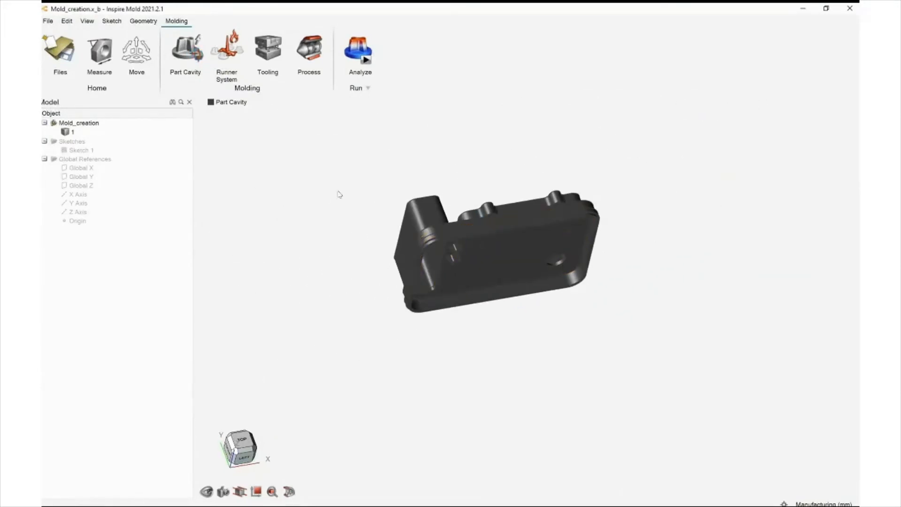
Create a gate on the small circular hole in the part's side wall with a radius of 1.8 mm
middle_drag(338, 190, 339, 176)
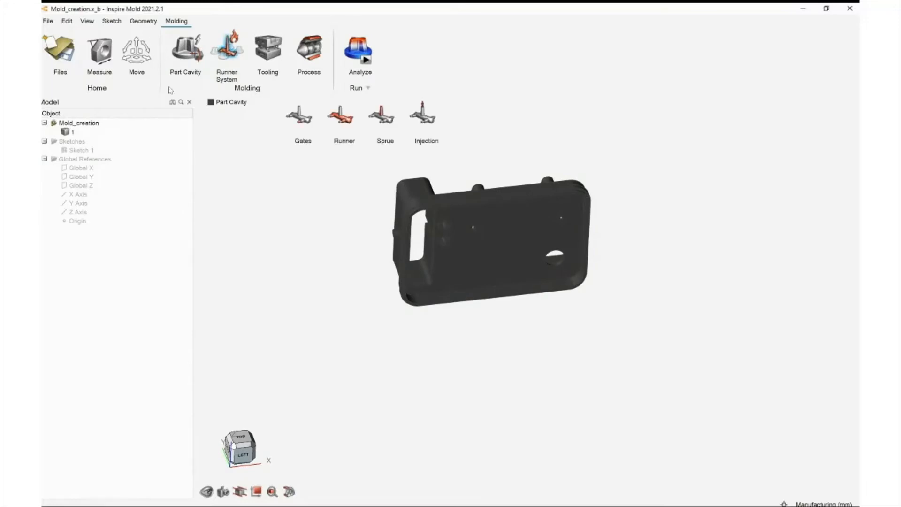
middle_drag(403, 199, 342, 172)
click(299, 115)
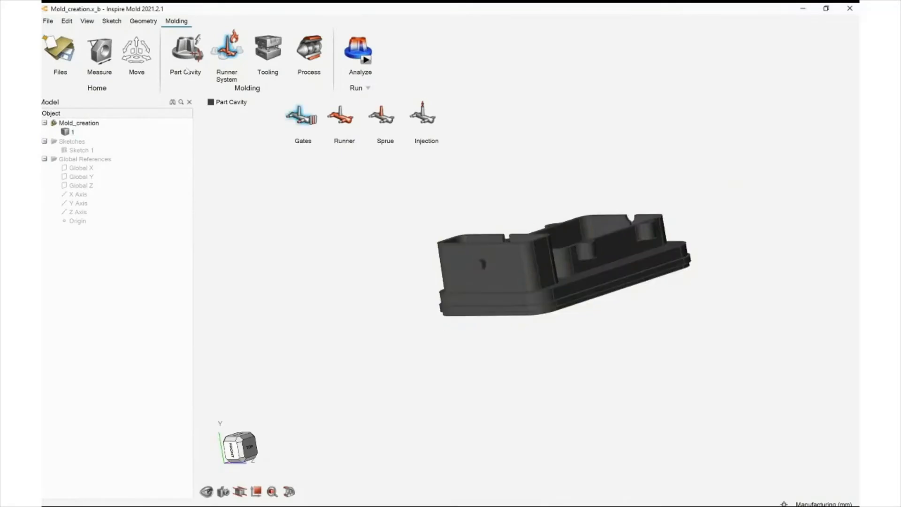
scroll(288, 153, up, 6)
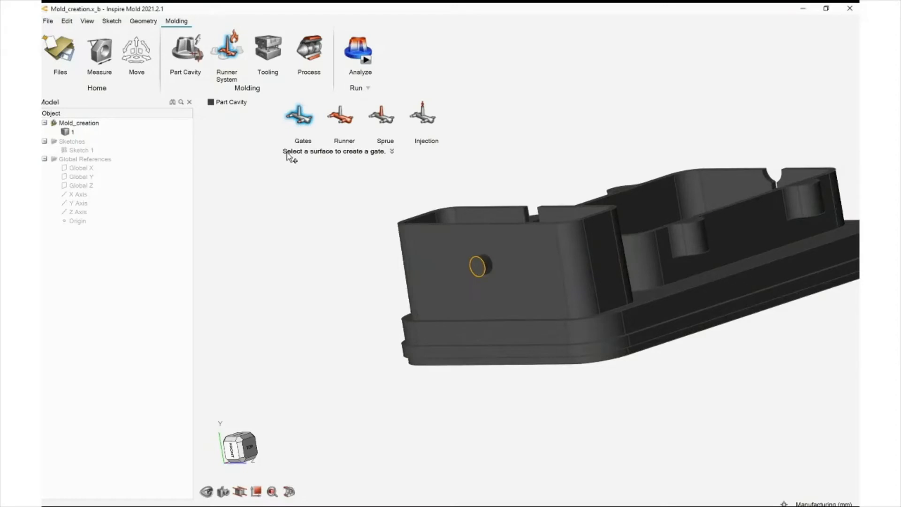
click(478, 267)
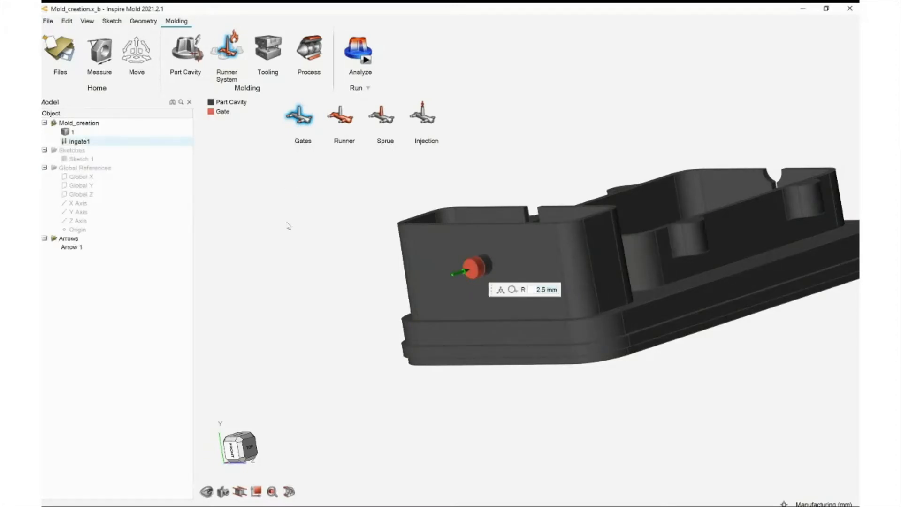
key(BackSpace)
key(BackSpace)
key(BackSpace)
key(BackSpace)
key(BackSpace)
key(BackSpace)
text(1.8)
key(Return)
key(Escape)
key(Escape)
scroll(215, 156, down, 2)
right_drag(215, 157, 294, 235)
click(227, 49)
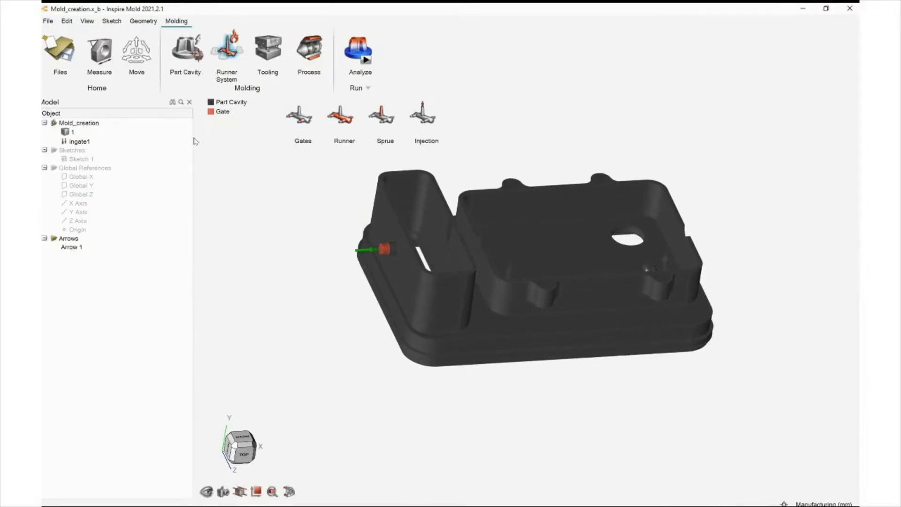
key(Escape)
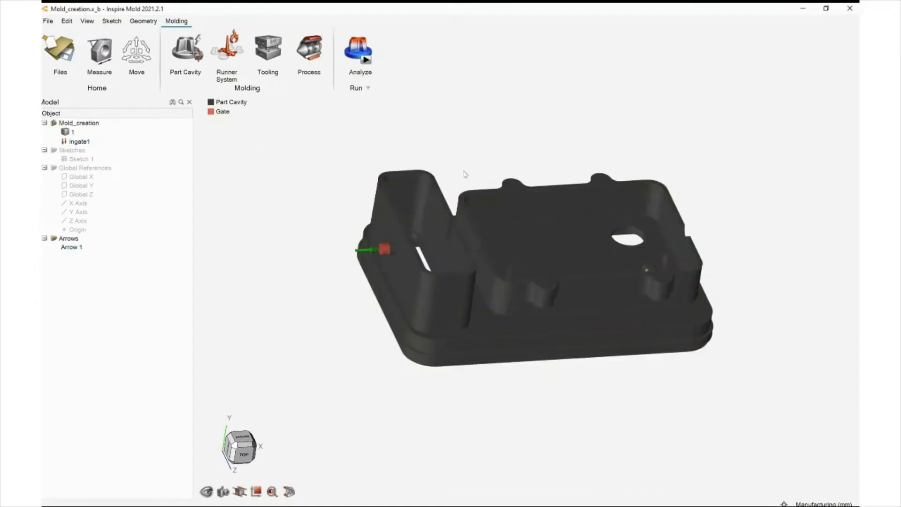
middle_drag(464, 171, 485, 173)
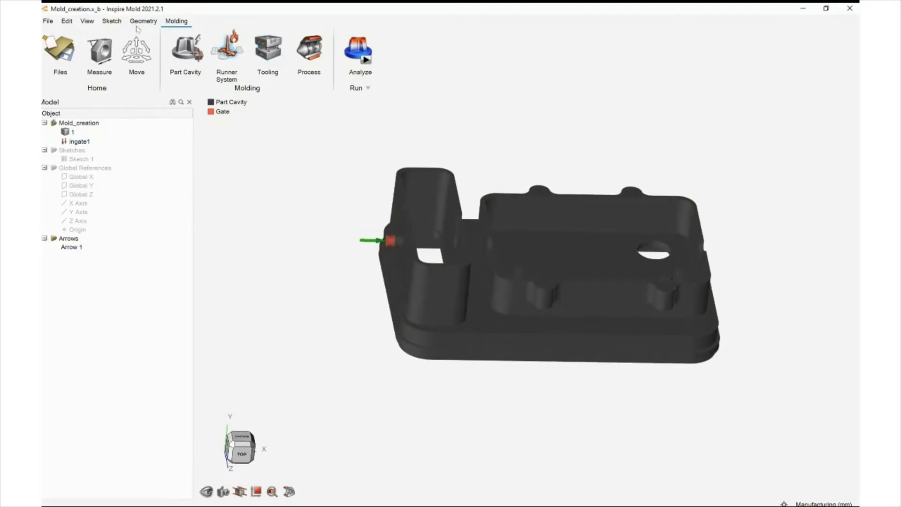
click(268, 49)
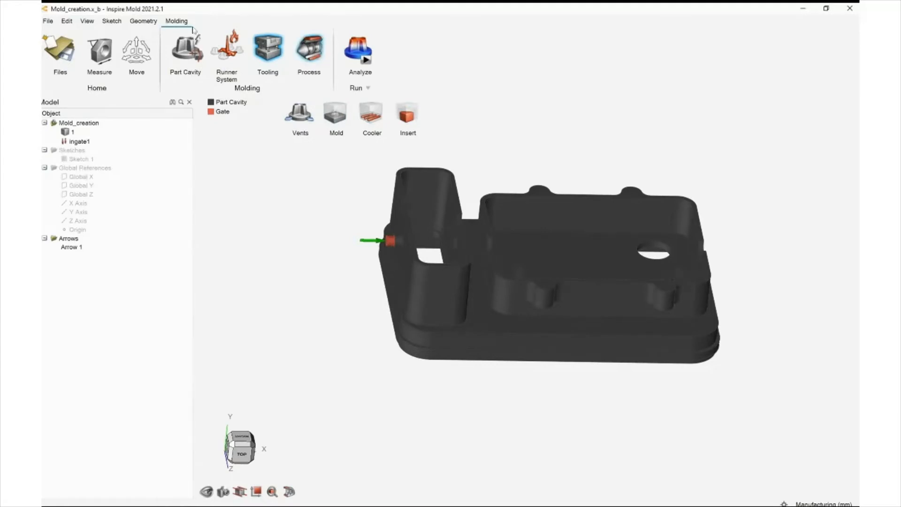
Open the Process Parameters, review the Filling stage settings, and accept them
click(309, 48)
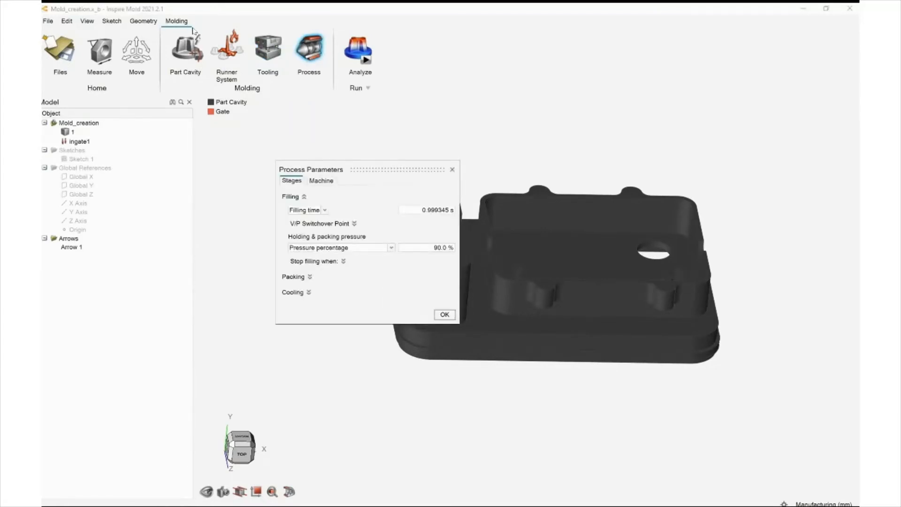
click(293, 197)
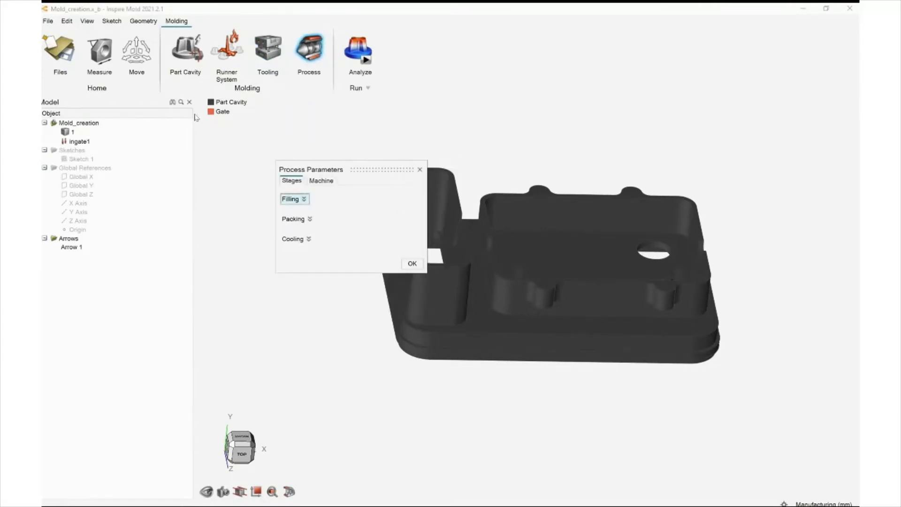
click(294, 199)
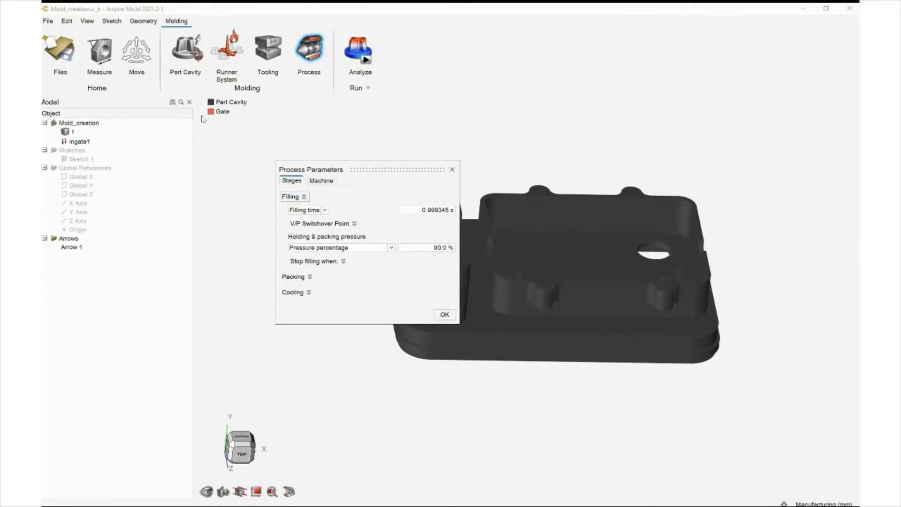
click(295, 197)
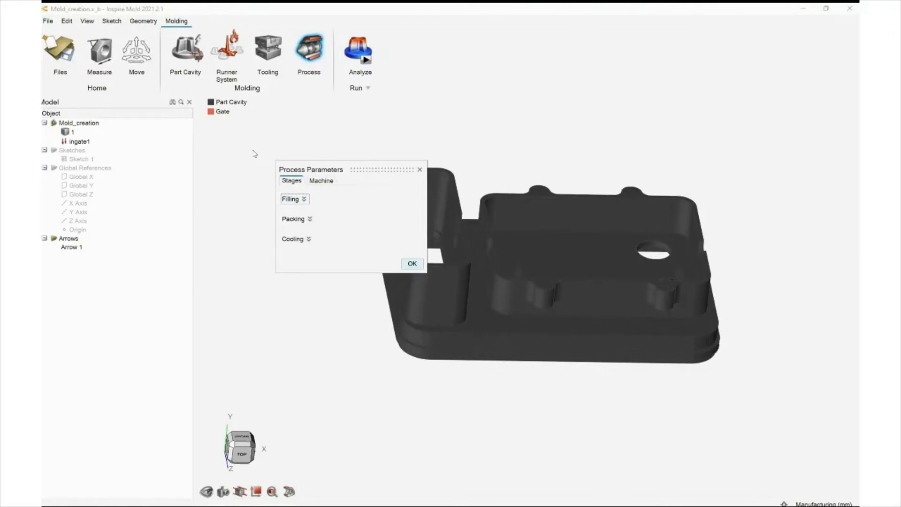
click(412, 263)
Run a filling-only analysis named Mold_creation at the Fast speed/accuracy setting
middle_drag(202, 125, 183, 132)
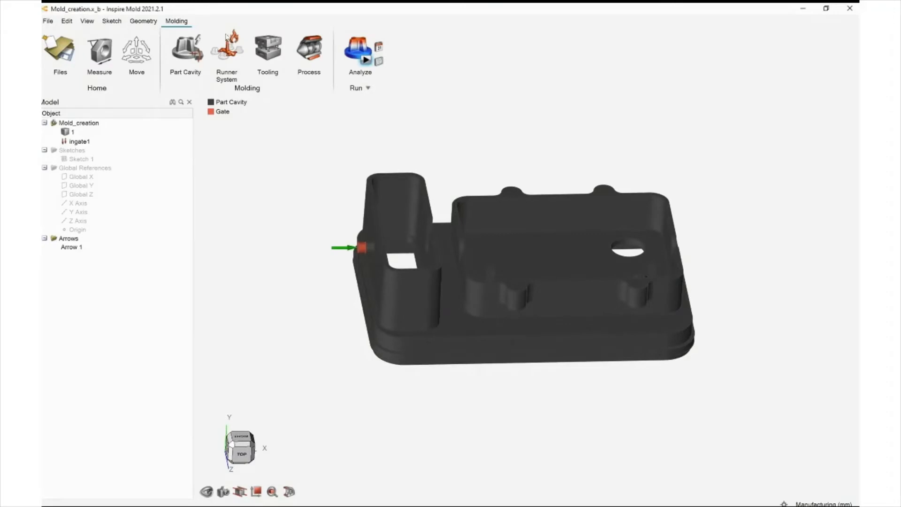
click(366, 59)
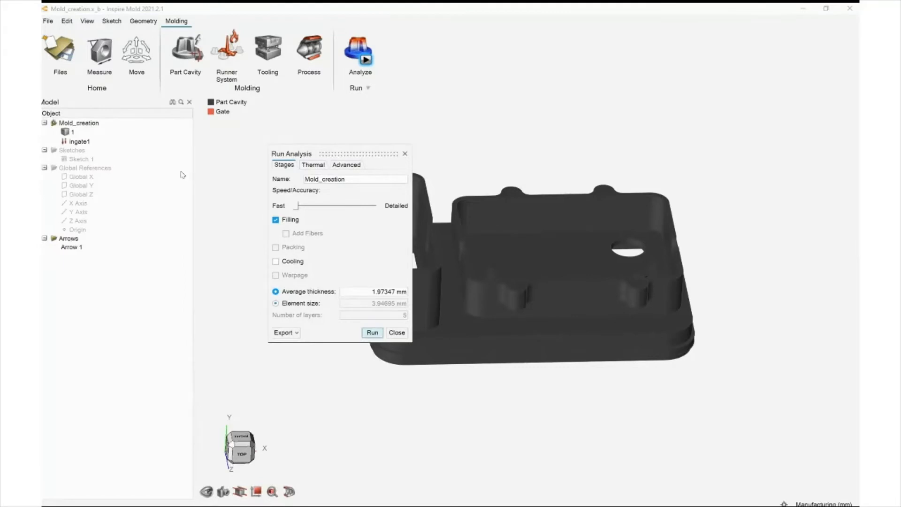
drag(297, 205, 375, 206)
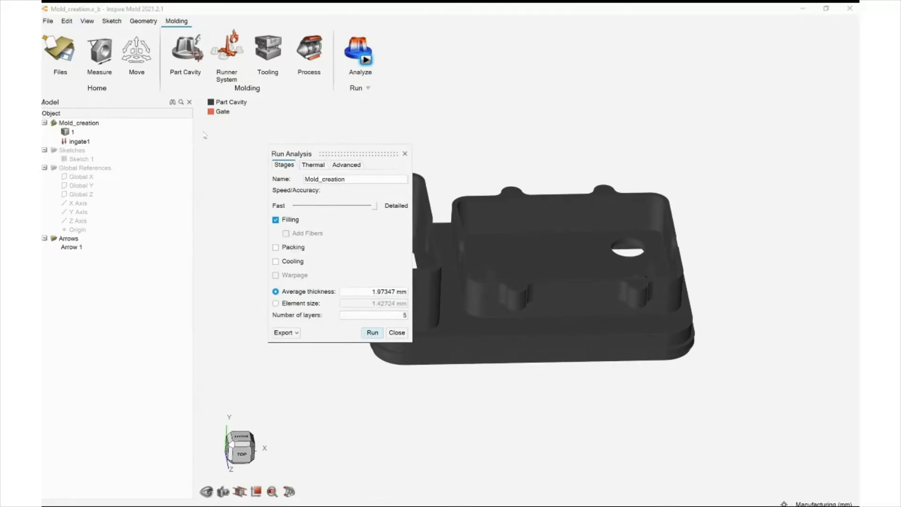
click(275, 248)
drag(374, 206, 298, 205)
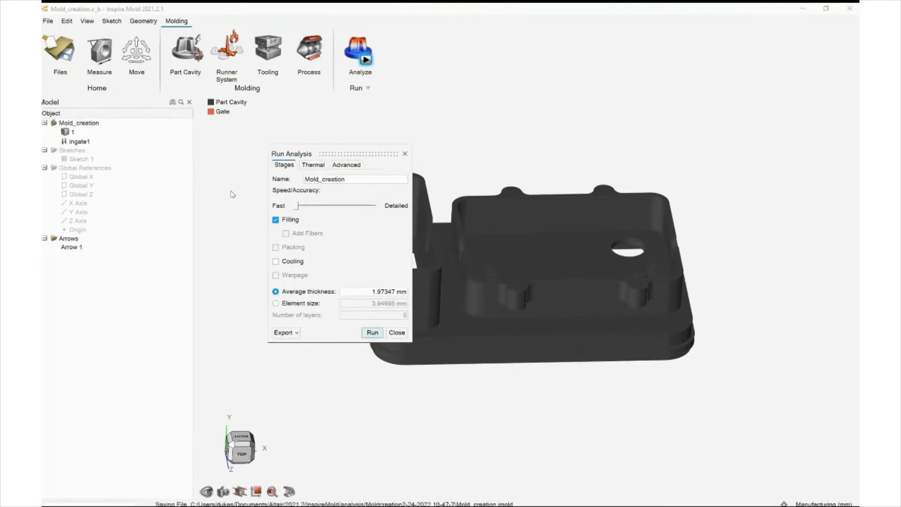
key(Return)
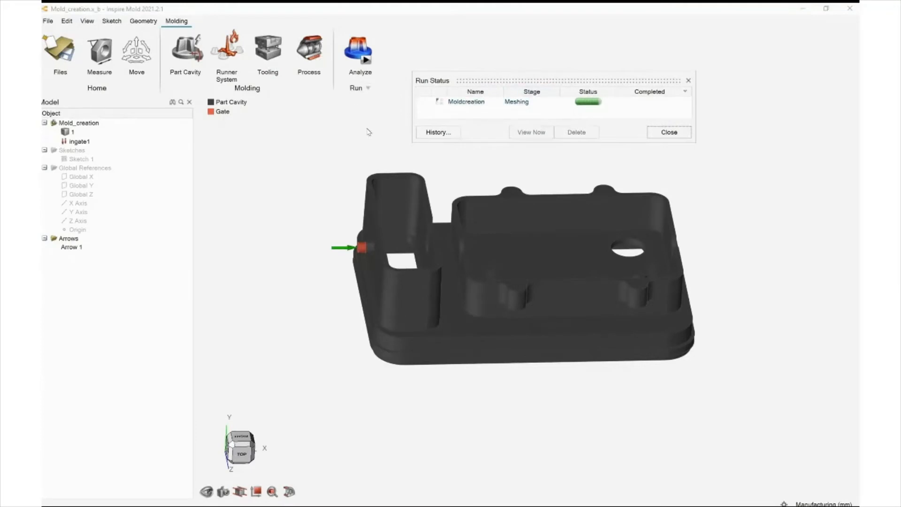
Examine the part from several angles while the analysis runs
right_drag(356, 173, 420, 231)
right_drag(418, 196, 409, 223)
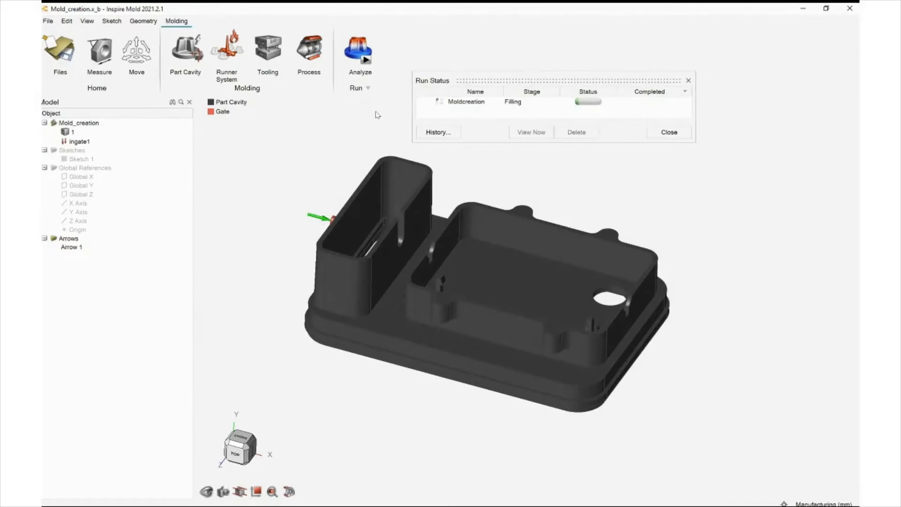
right_drag(377, 115, 389, 157)
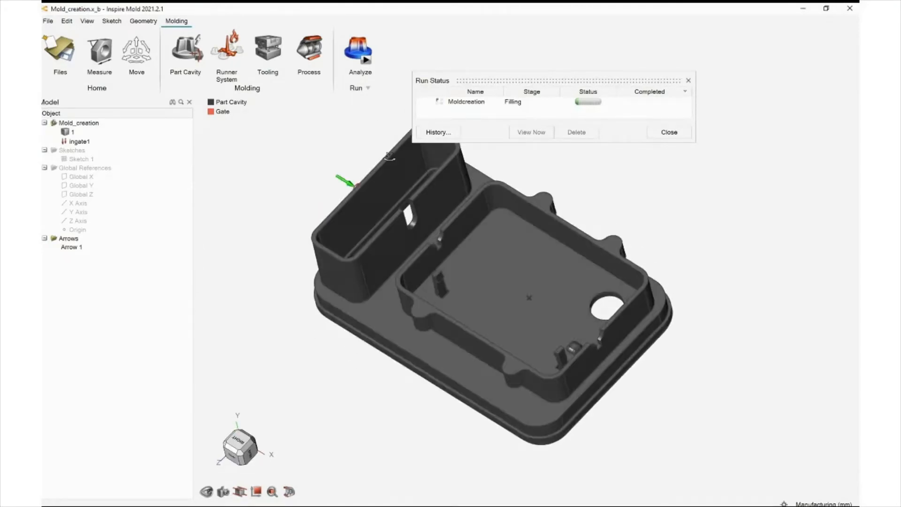
mouse_move(286, 152)
middle_down()
mouse_move(269, 173)
mouse_move(282, 150)
middle_up()
right_drag(286, 141, 234, 198)
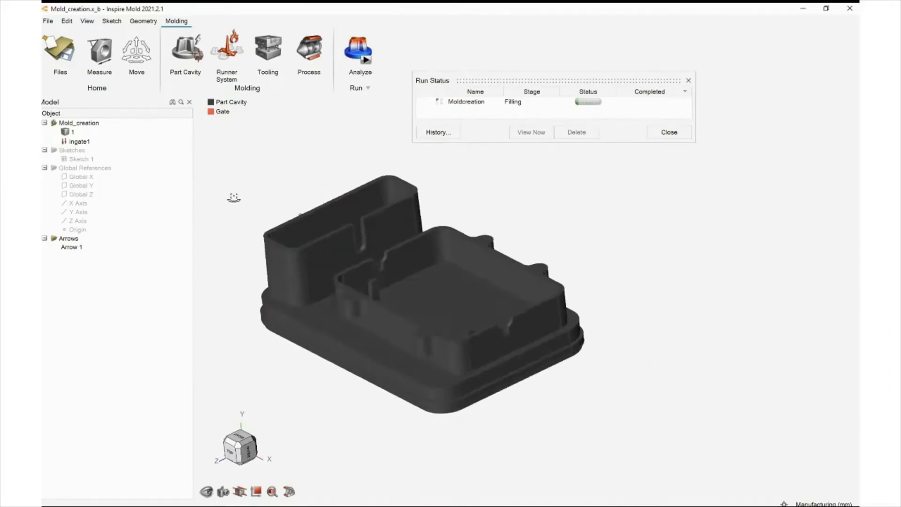
middle_drag(234, 198, 230, 205)
scroll(221, 159, up, 4)
middle_drag(207, 163, 198, 170)
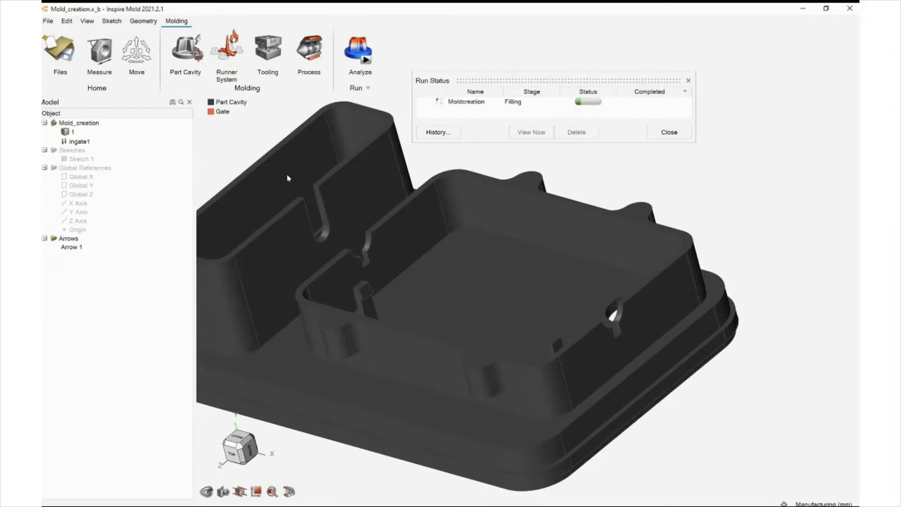
middle_drag(287, 176, 287, 194)
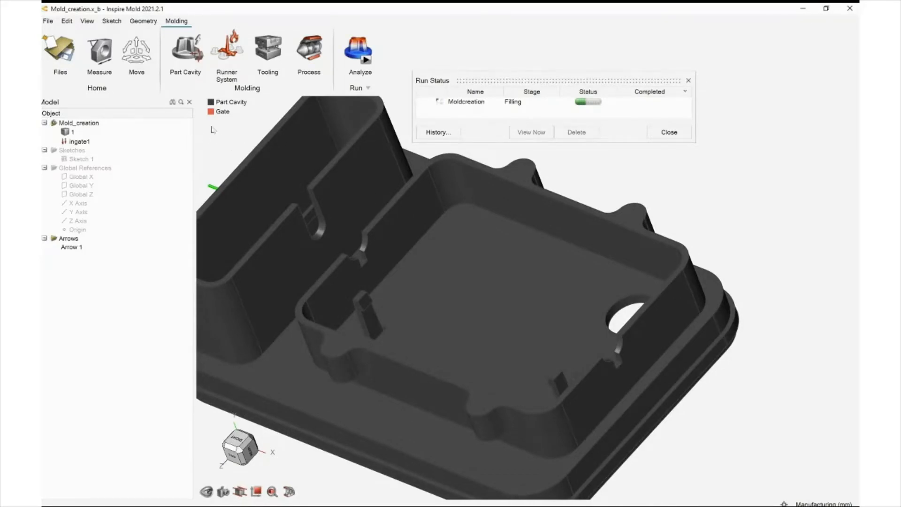
scroll(299, 150, down, 5)
right_drag(275, 156, 298, 188)
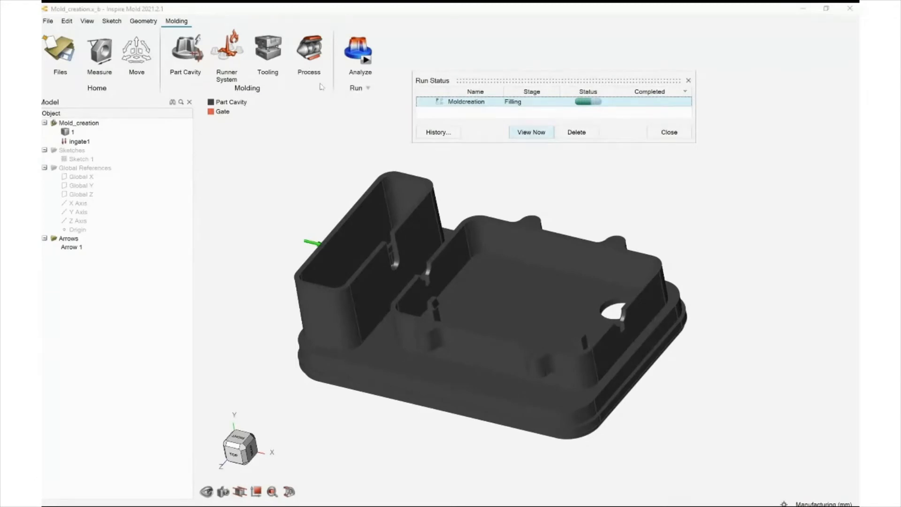
Open the analysis results and scrub the filling temperature animation to inspect the fill front
mouse_move(278, 224)
right_down()
mouse_move(339, 230)
mouse_move(265, 229)
right_up()
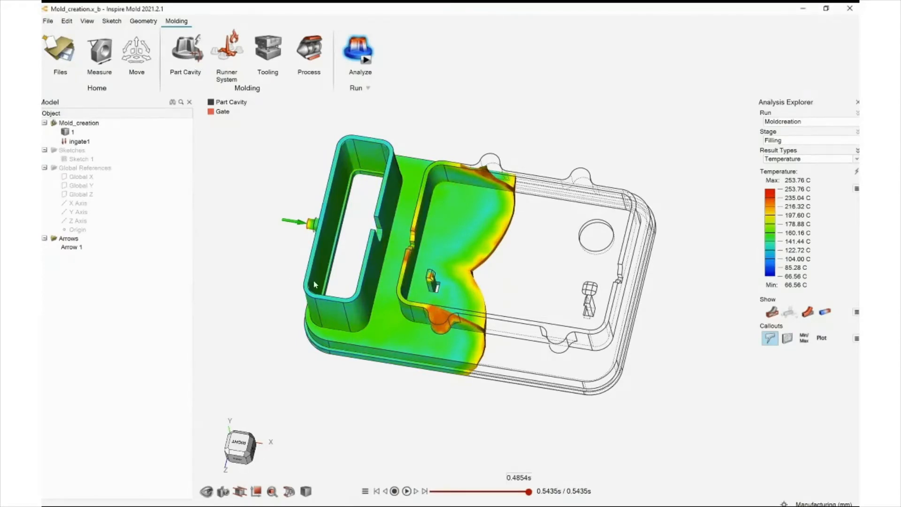
mouse_move(530, 491)
mouse_down()
mouse_move(487, 492)
mouse_move(502, 491)
mouse_up()
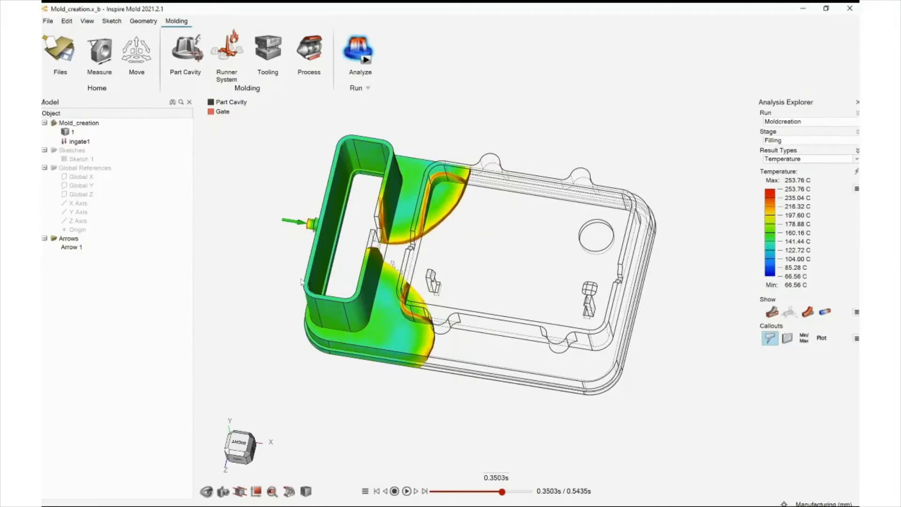
middle_drag(281, 234, 259, 232)
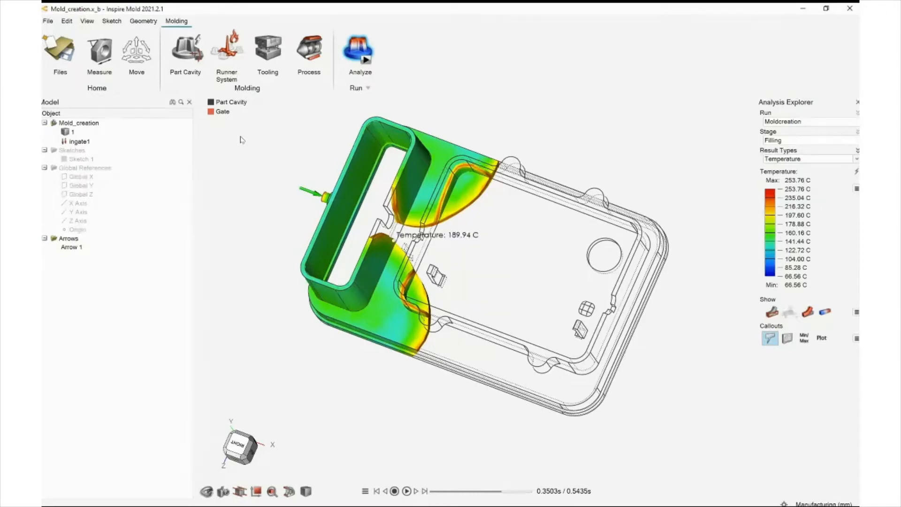
right_drag(225, 224, 257, 184)
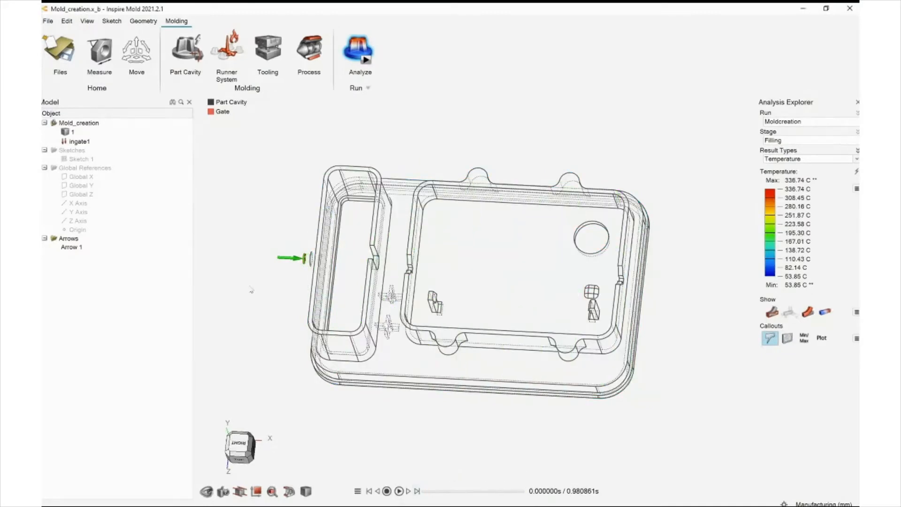
mouse_move(272, 256)
middle_down()
mouse_move(262, 263)
mouse_move(264, 257)
middle_up()
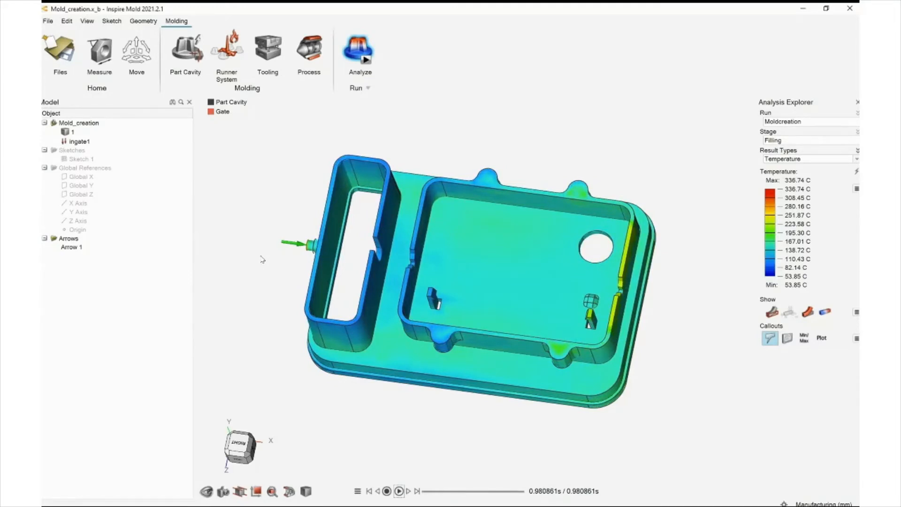
Display the filling Pressure results and scrub the animation to review pressure distribution
mouse_move(262, 259)
right_down()
mouse_move(285, 261)
mouse_move(269, 252)
right_up()
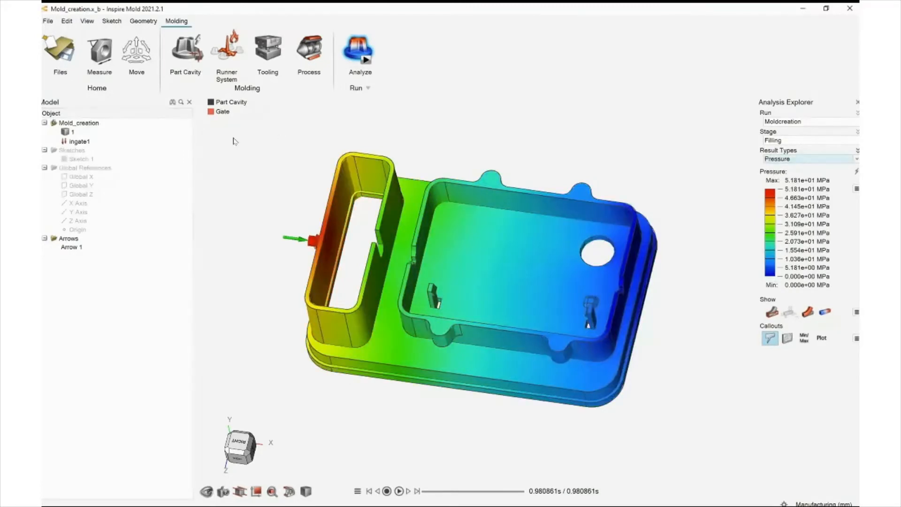
right_drag(301, 188, 306, 177)
middle_drag(306, 177, 310, 218)
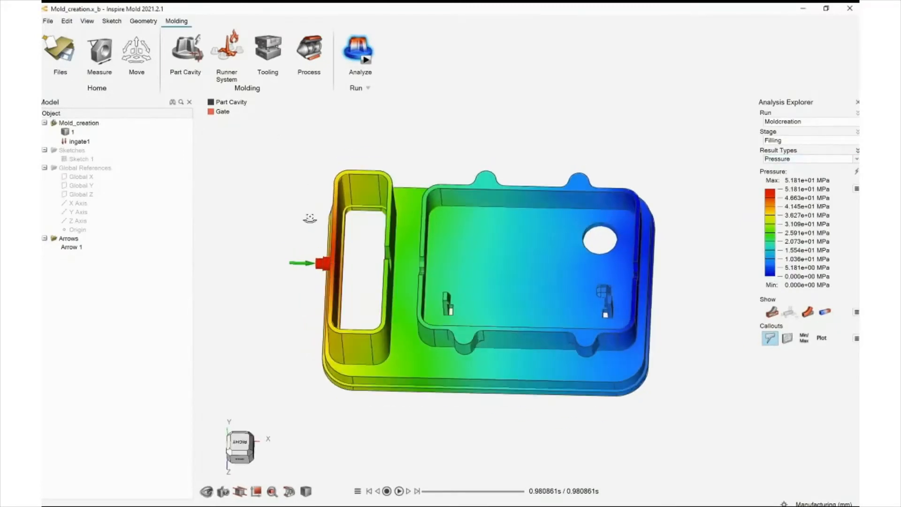
drag(509, 492, 445, 492)
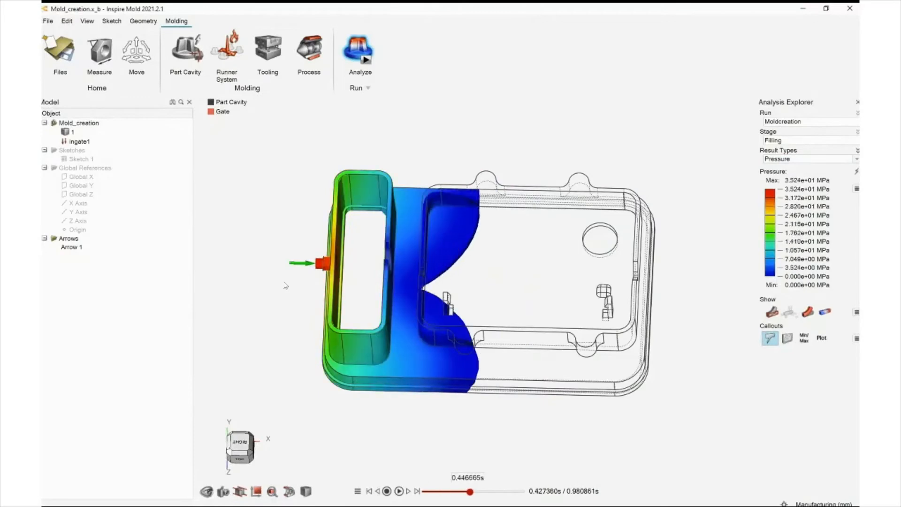
Place pressure callouts at the gate and on the nearby wall of the end-of-fill pressure result
right_drag(319, 283, 308, 265)
right_drag(254, 246, 398, 219)
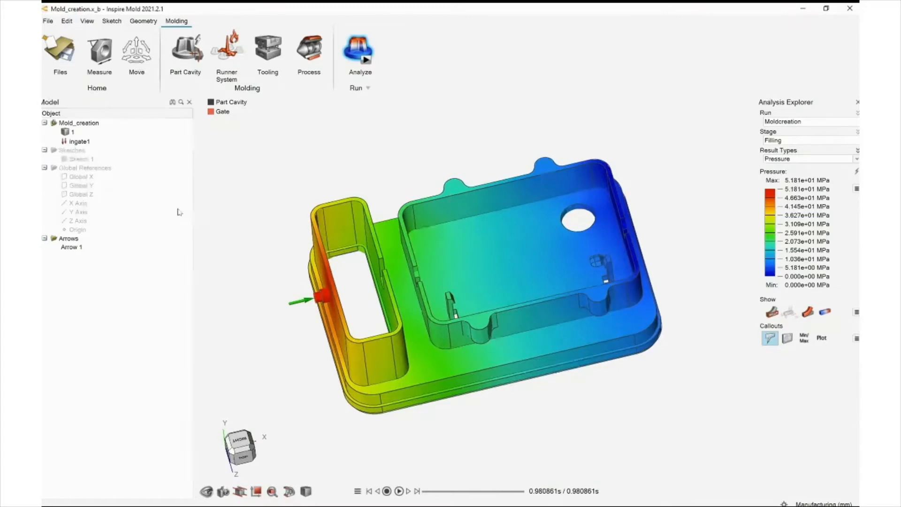
right_drag(188, 209, 215, 170)
scroll(215, 170, up, 5)
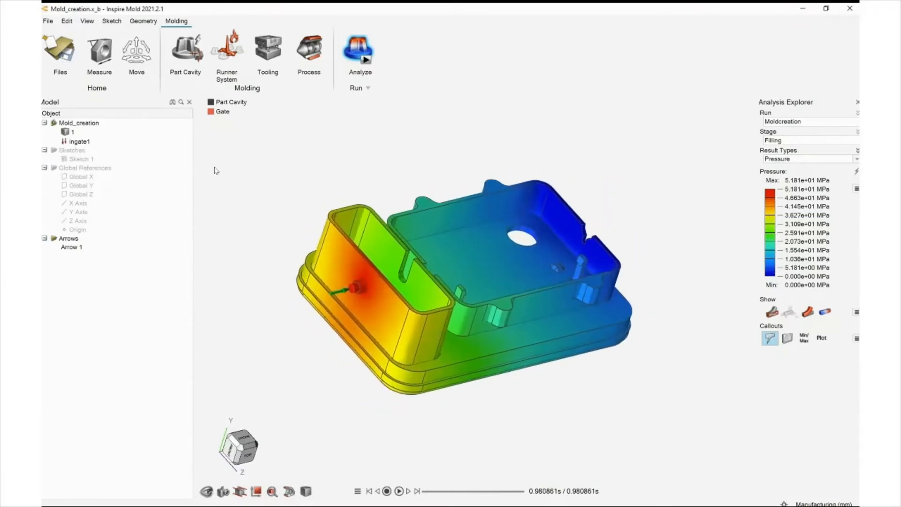
scroll(216, 170, up, 3)
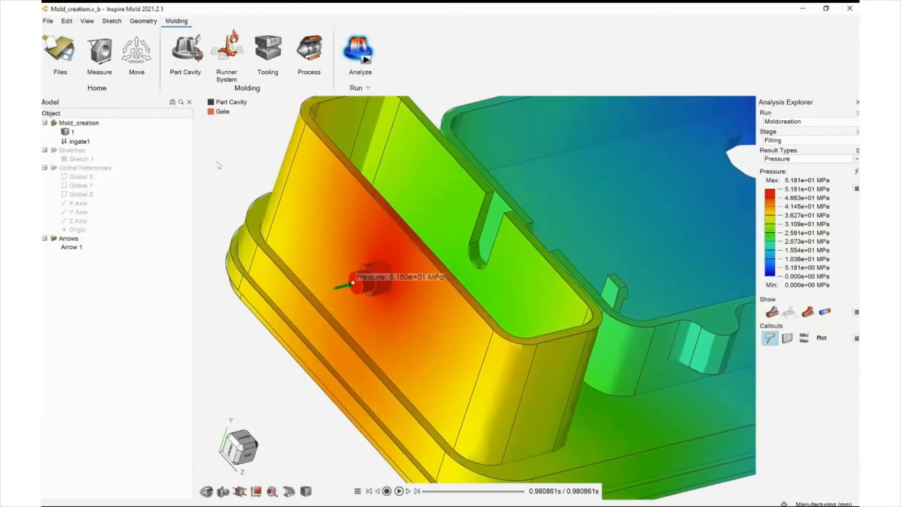
scroll(217, 164, down, 5)
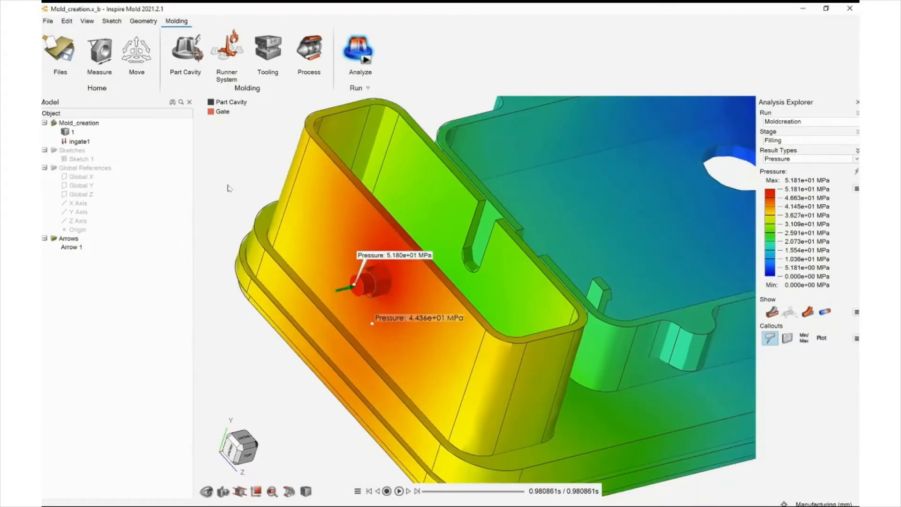
right_drag(231, 188, 263, 246)
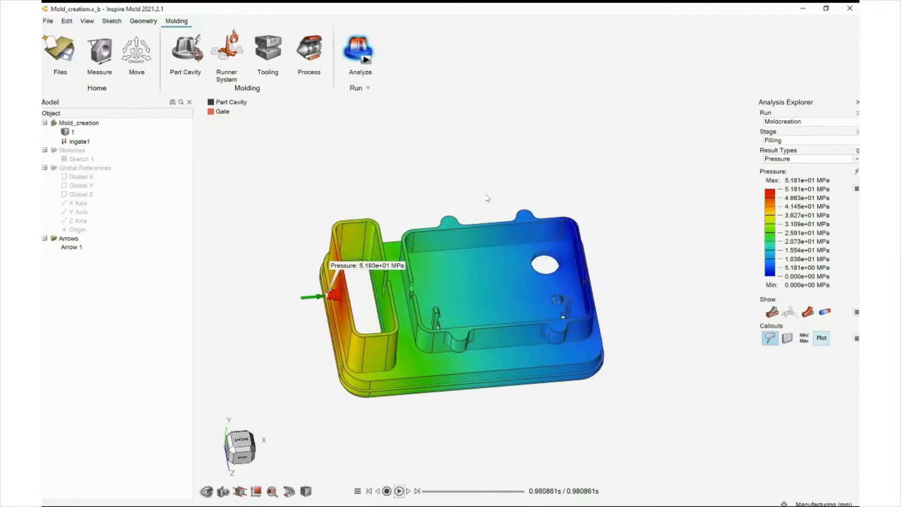
Plot the gate callout's pressure over time, scrub along the graph, and close the plot
click(822, 338)
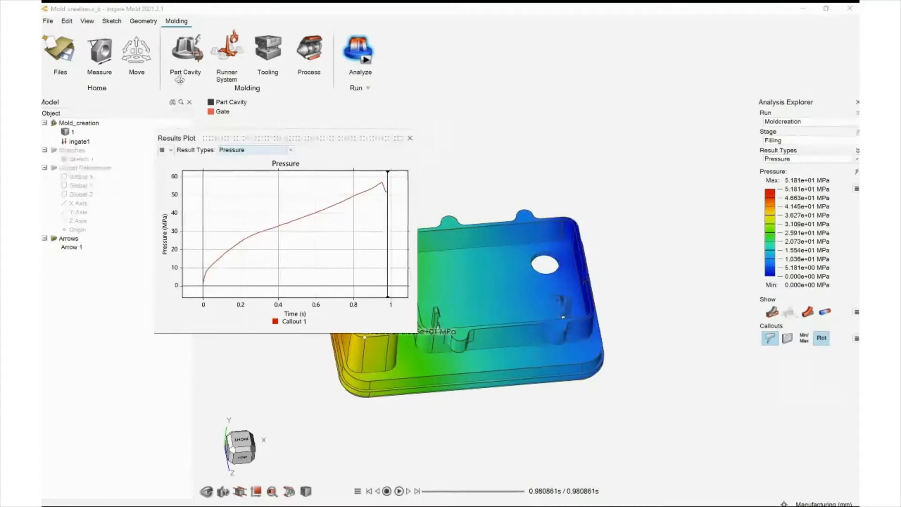
drag(295, 137, 283, 116)
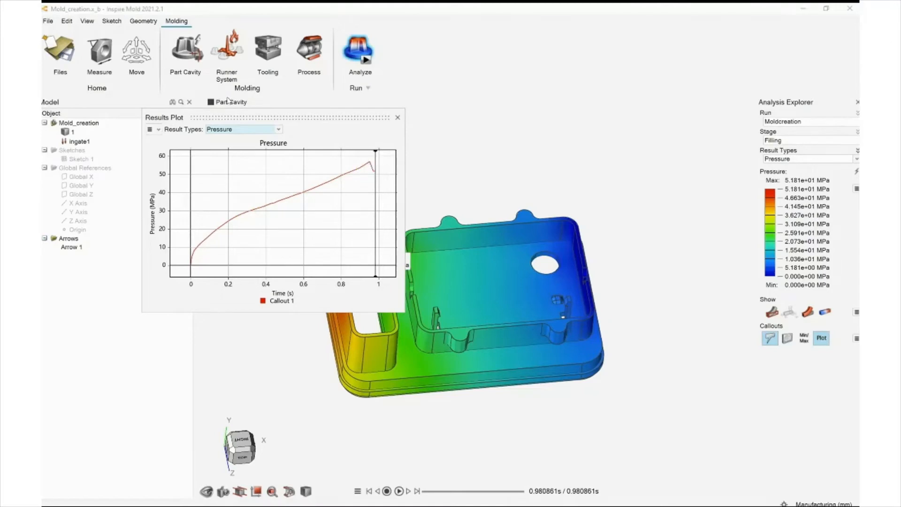
drag(375, 212, 301, 207)
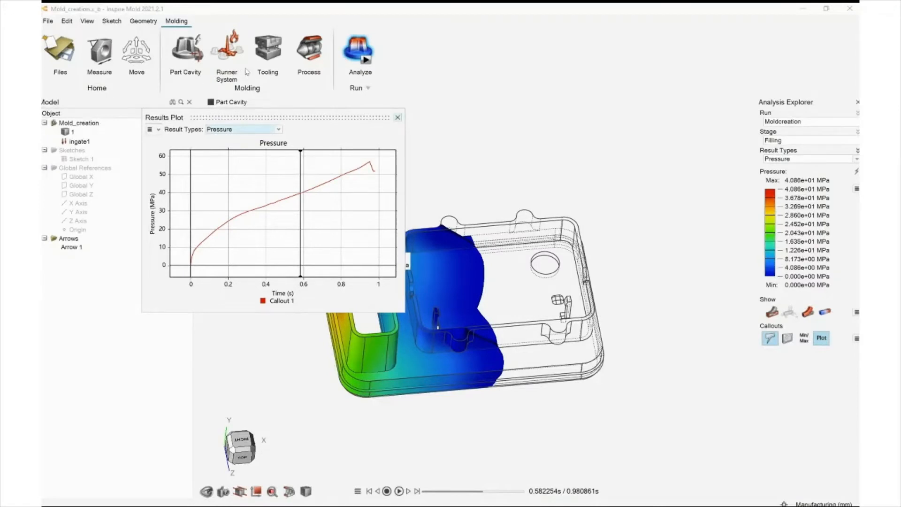
click(398, 117)
Display the Weld Lines results and inspect where weld lines form on the part
middle_drag(284, 89, 365, 182)
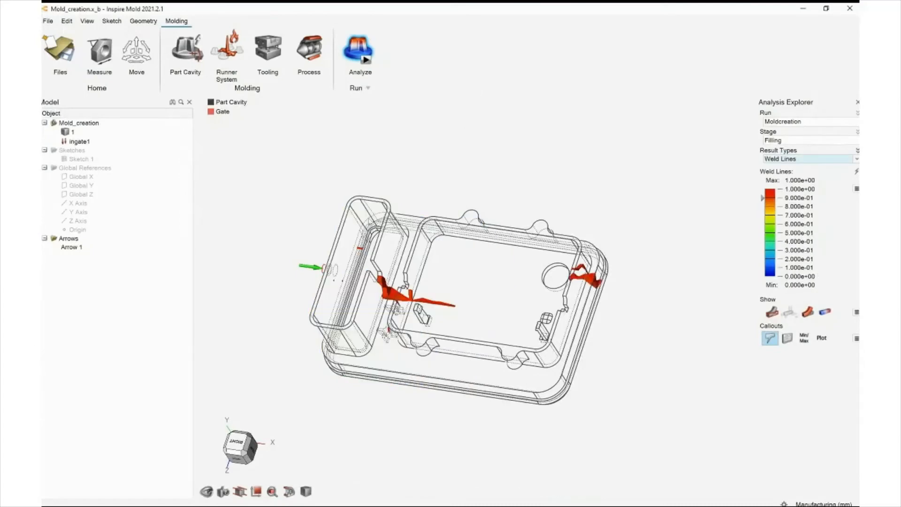
middle_drag(371, 221, 341, 219)
scroll(233, 166, up, 8)
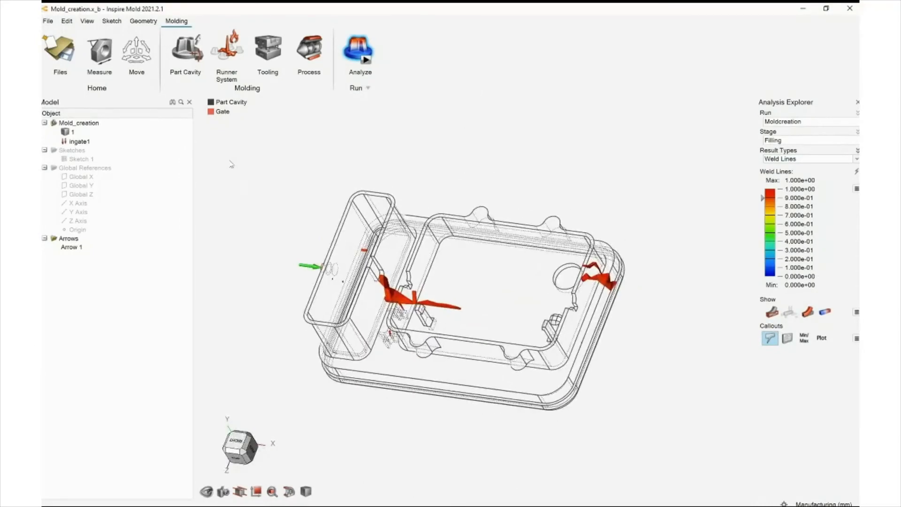
middle_drag(248, 167, 245, 164)
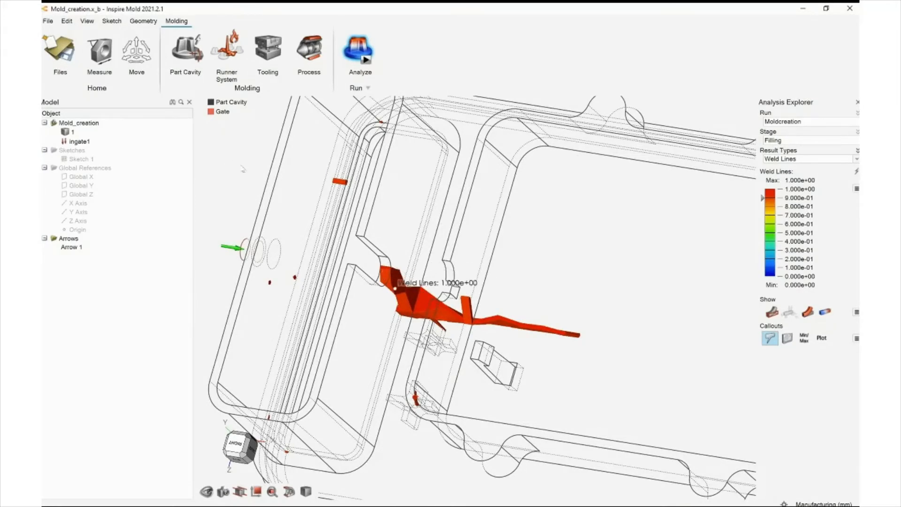
scroll(249, 178, down, 5)
right_drag(252, 182, 283, 182)
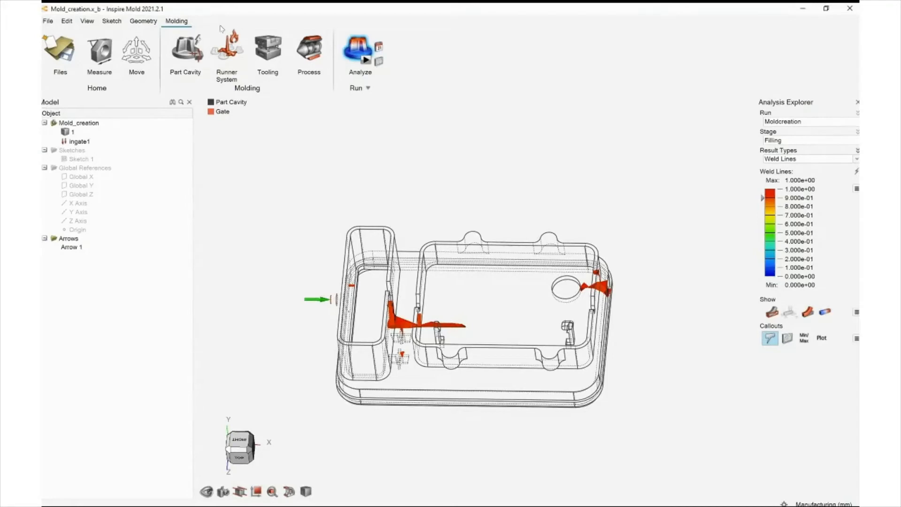
Leave and reopen the analysis results to examine the filling temperature on the meshed part
key(Escape)
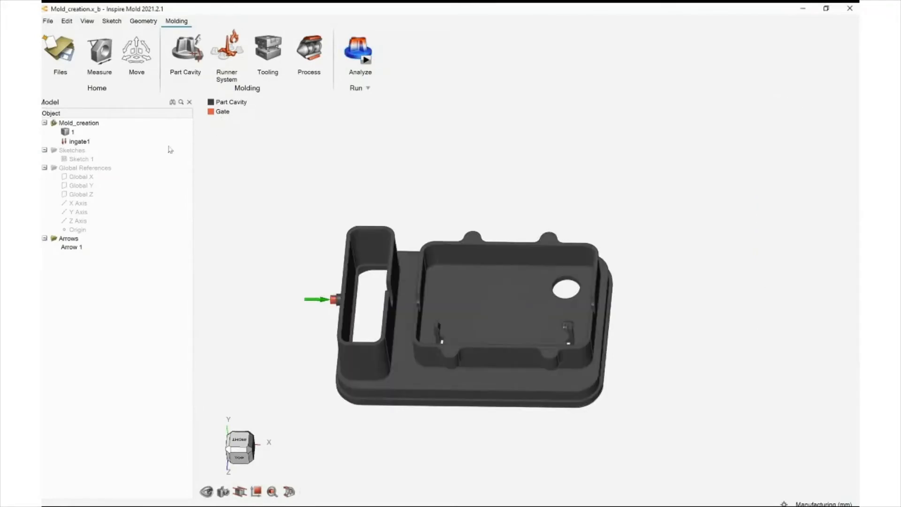
mouse_move(170, 148)
middle_down()
mouse_move(191, 155)
mouse_move(171, 149)
middle_up()
click(358, 48)
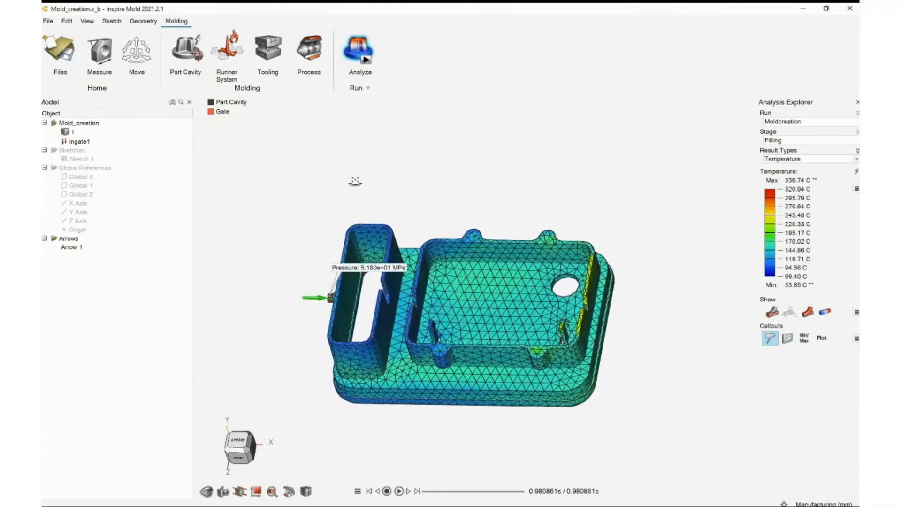
right_drag(269, 210, 301, 173)
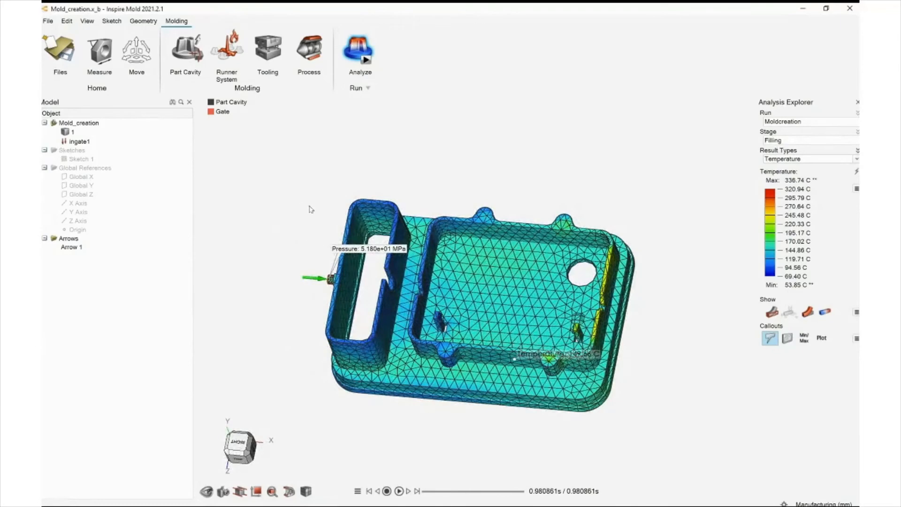
mouse_move(283, 104)
right_down()
mouse_move(304, 99)
mouse_move(291, 95)
right_up()
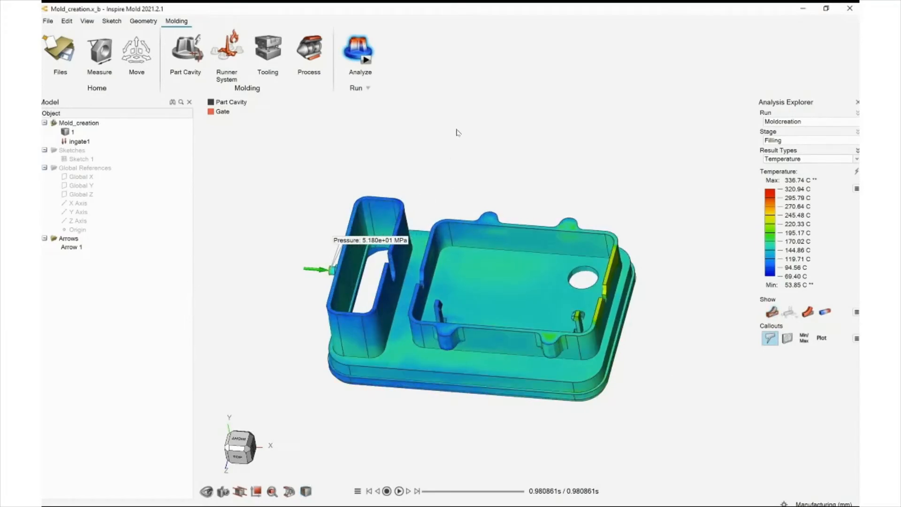
mouse_move(385, 206)
middle_down()
mouse_move(405, 212)
mouse_move(392, 212)
middle_up()
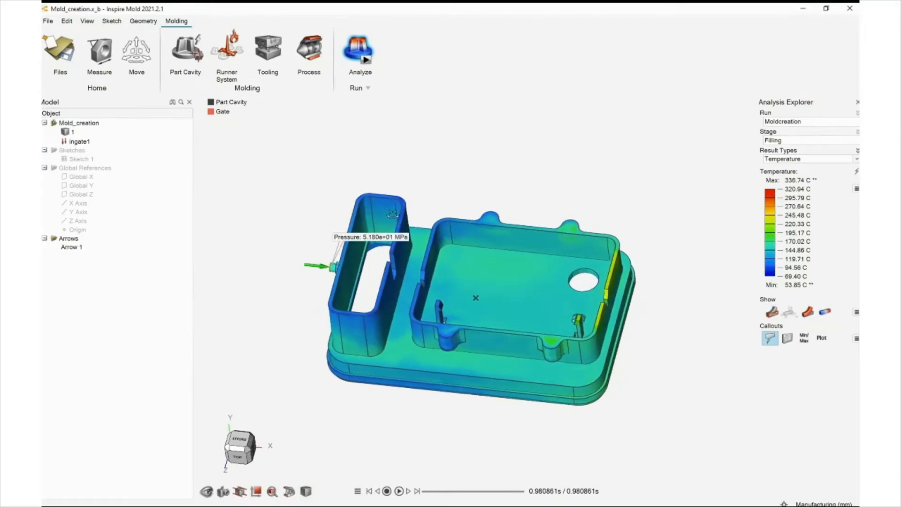
Exit the results and delete the existing gate from the model
key(Escape)
middle_drag(210, 157, 281, 206)
right_drag(255, 200, 353, 197)
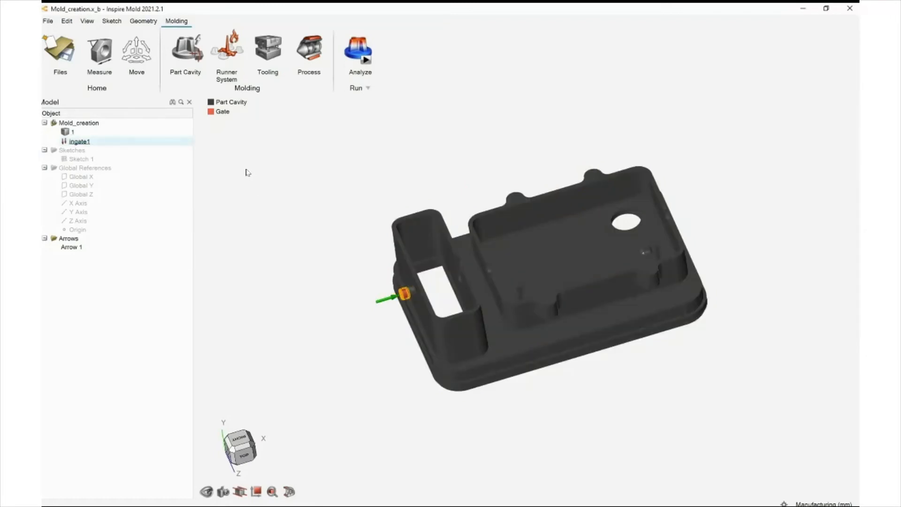
key(Delete)
Start the Gates tool and create a new gate on the underside of the part's base
middle_drag(234, 193, 163, 98)
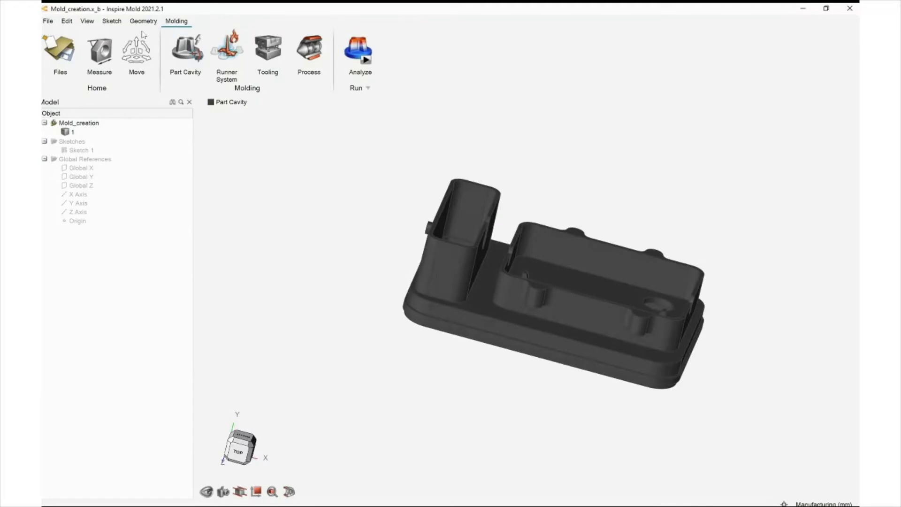
mouse_move(227, 47)
click(299, 115)
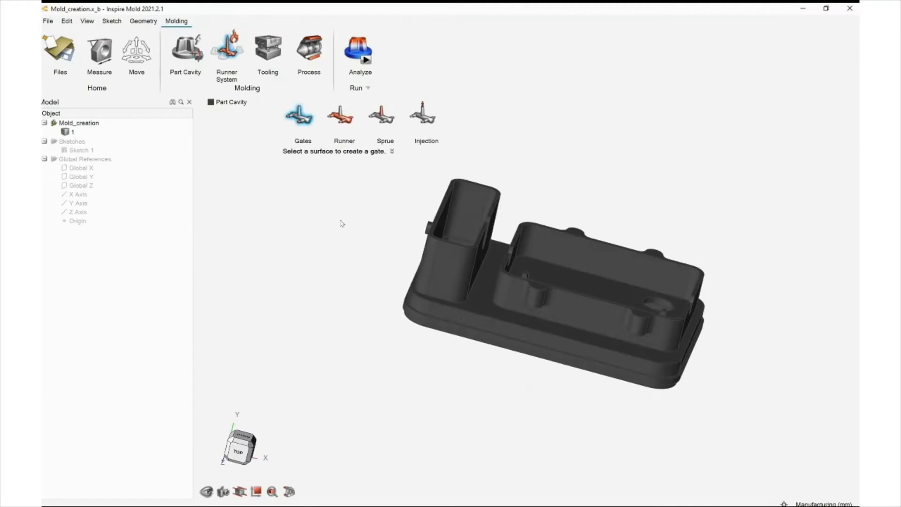
middle_drag(308, 236, 314, 214)
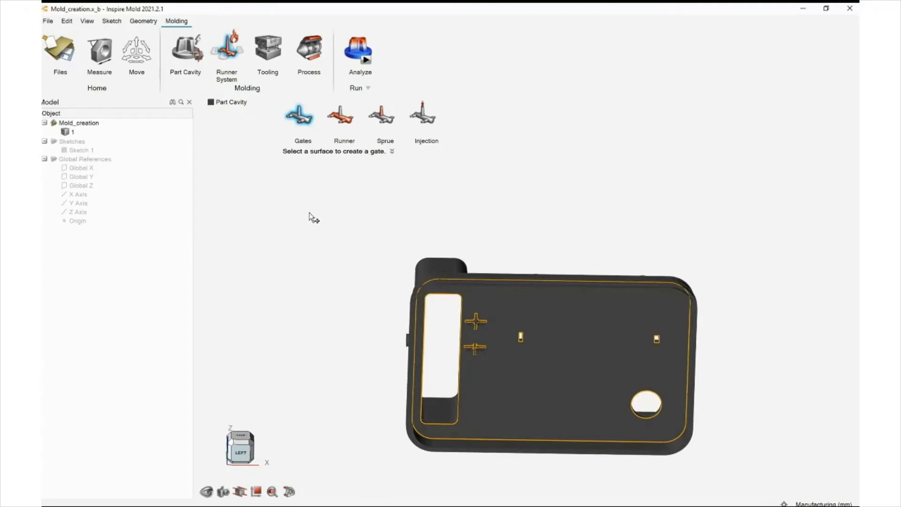
click(515, 371)
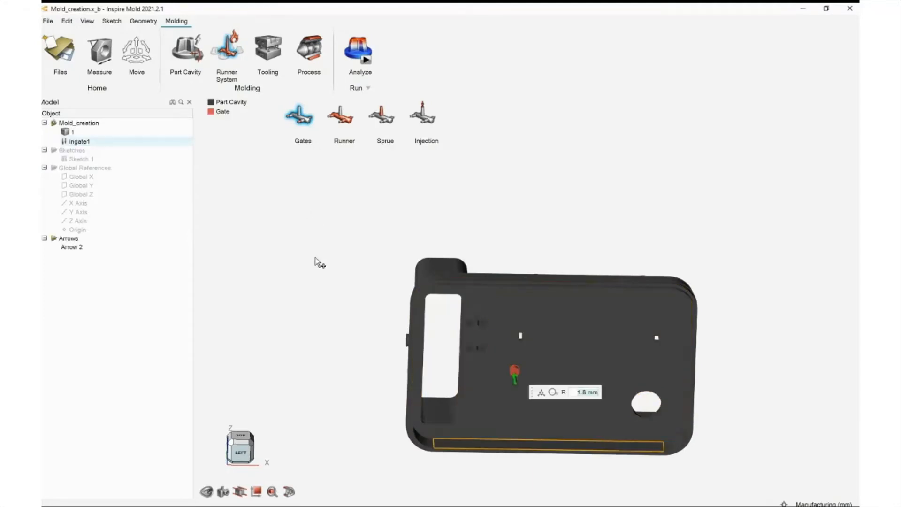
Move the new gate 5 mm along Y and exit the gate tool
middle_drag(328, 145, 332, 216)
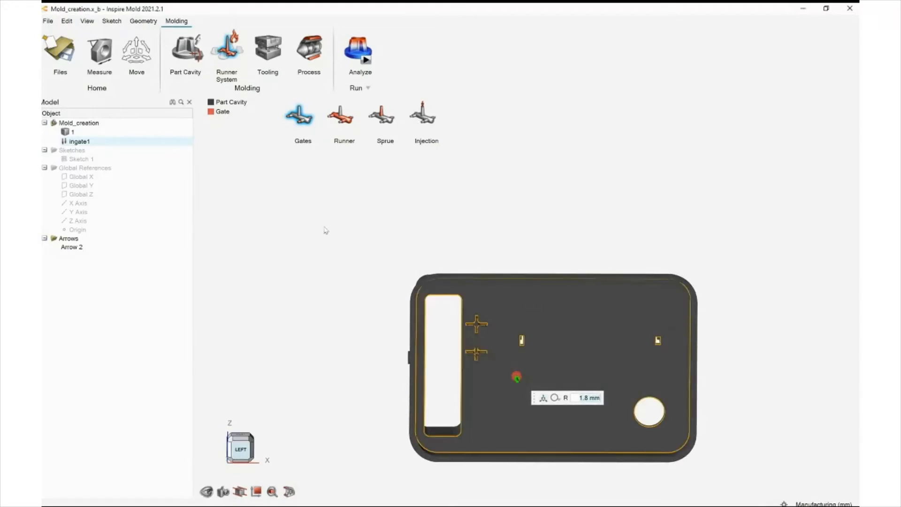
click(240, 449)
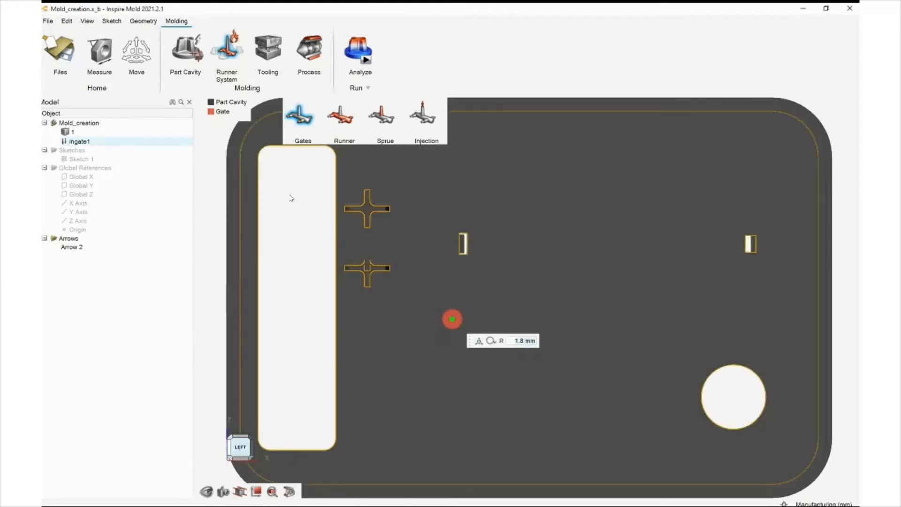
click(479, 341)
drag(452, 283, 453, 256)
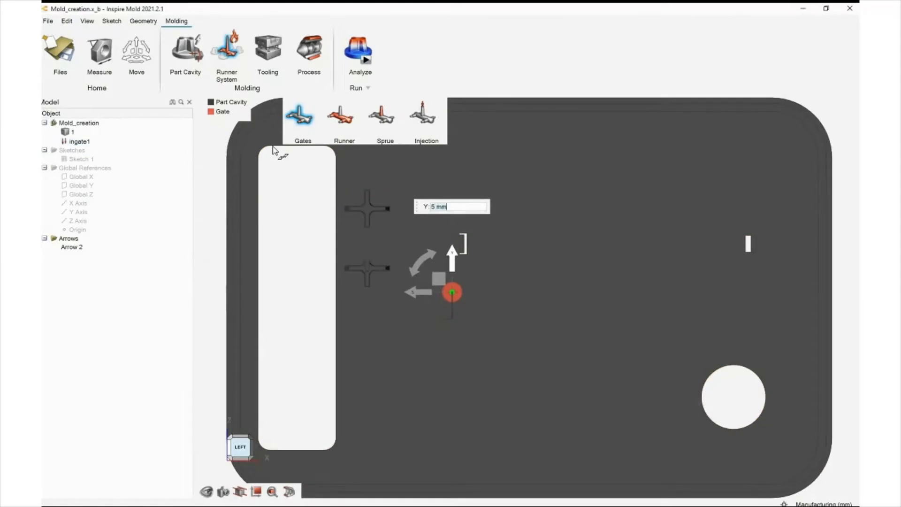
scroll(297, 209, down, 6)
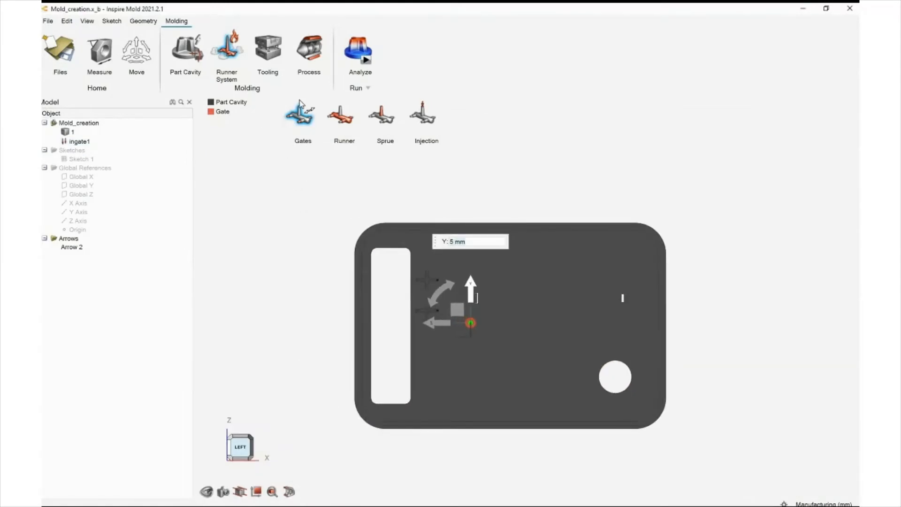
key(Escape)
key(Escape)
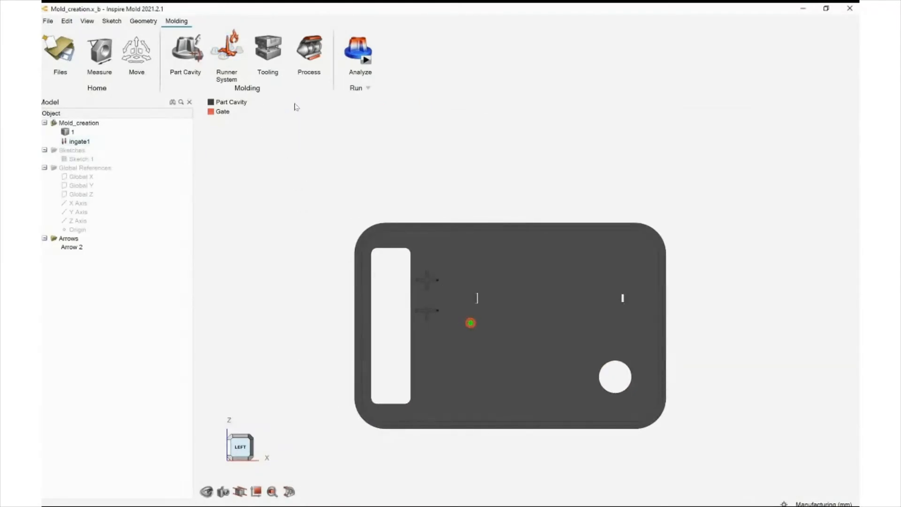
Open the file Step 2 change Gate Results.imold
right_drag(378, 102, 307, 264)
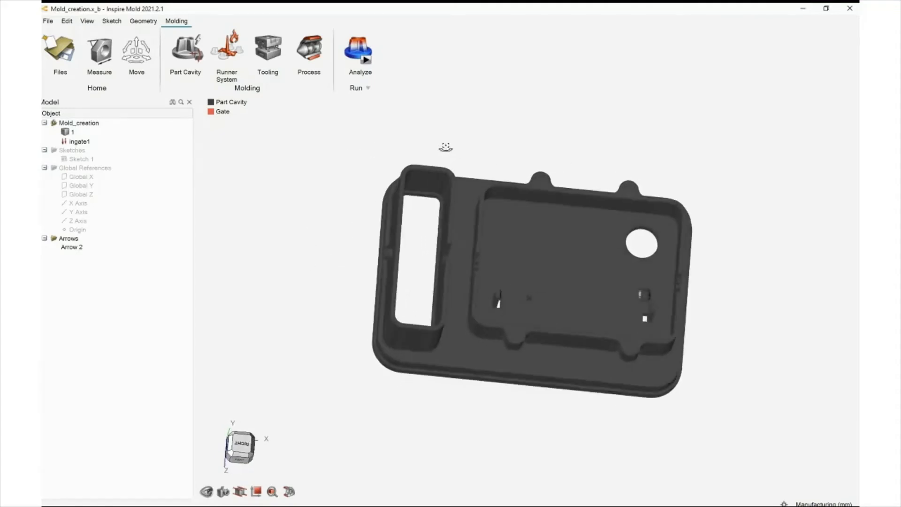
mouse_move(348, 162)
right_down()
mouse_move(224, 133)
mouse_move(183, 149)
mouse_move(318, 88)
mouse_move(87, 38)
right_up()
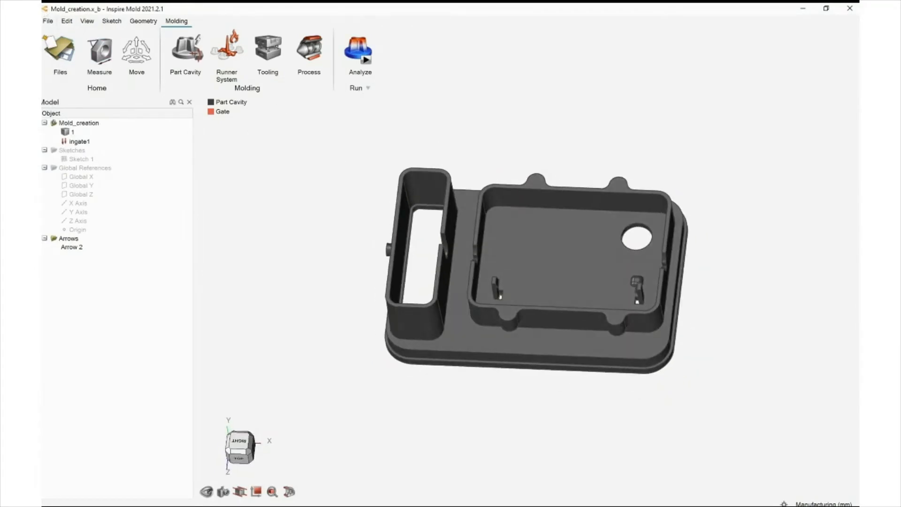
click(63, 31)
click(179, 106)
double_click(162, 123)
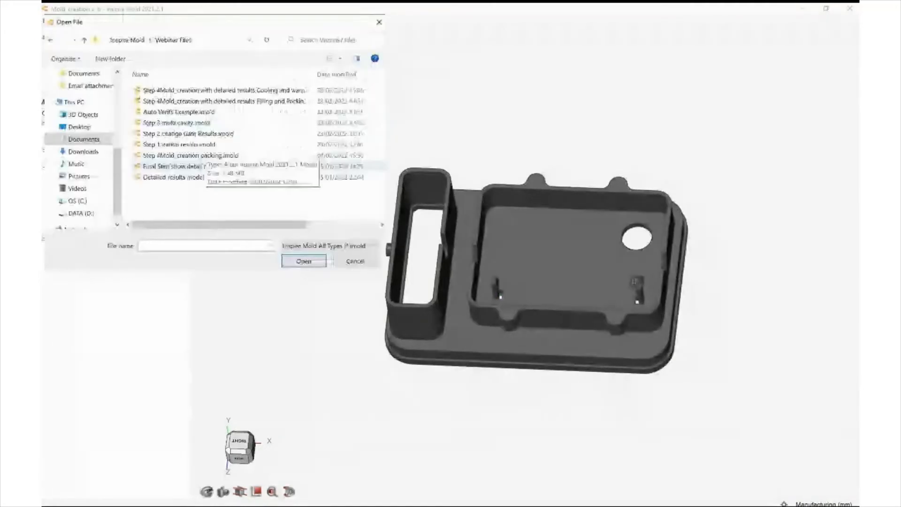
click(188, 134)
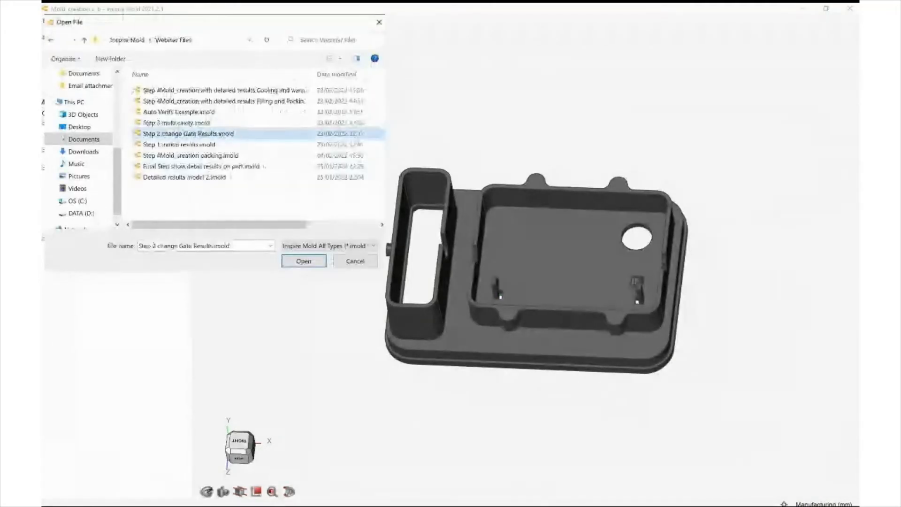
key(Return)
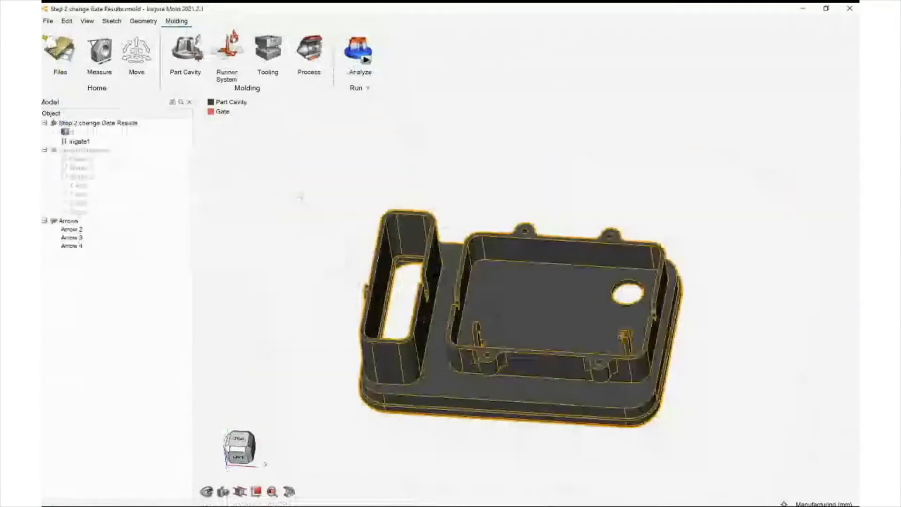
Open the analysis results for the relocated gate and scrub the filling temperature animation
right_drag(300, 198, 304, 232)
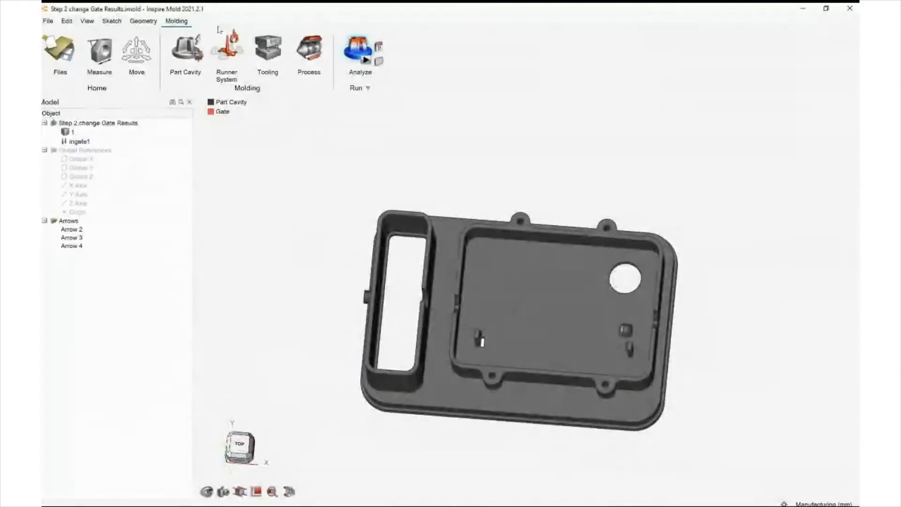
click(350, 42)
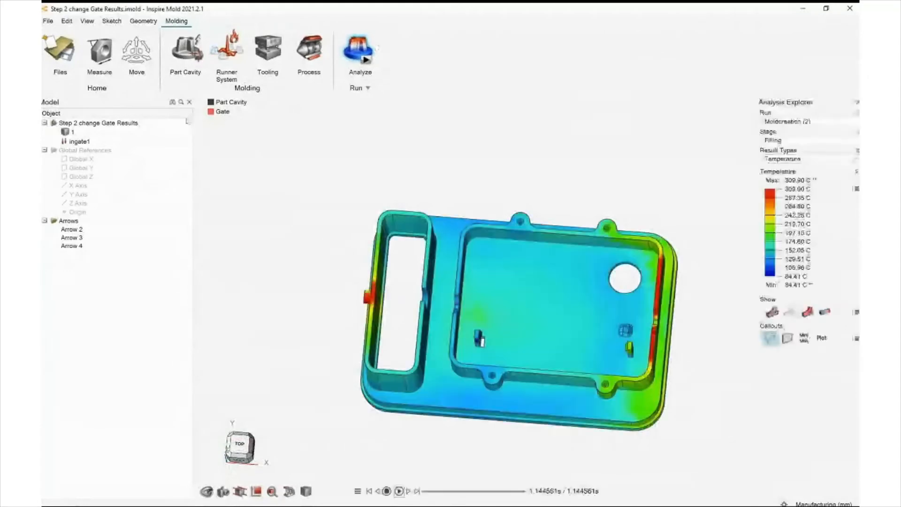
scroll(187, 123, down, 1)
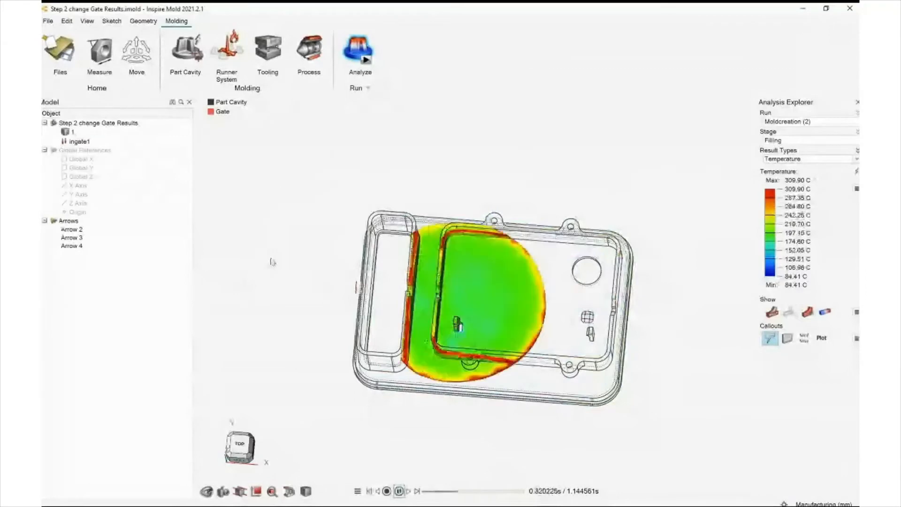
Examine the relocated gate's filling temperature and weld line results from several angles
right_drag(272, 262, 264, 245)
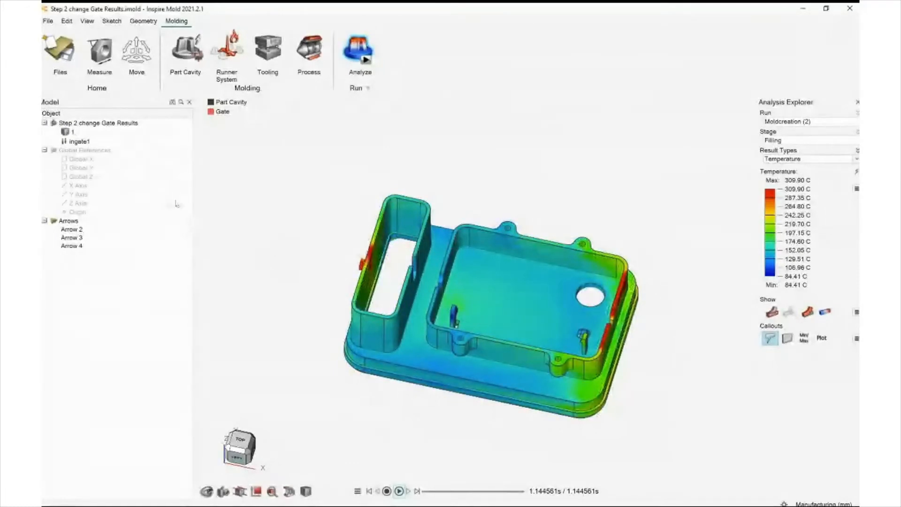
right_drag(171, 219, 227, 217)
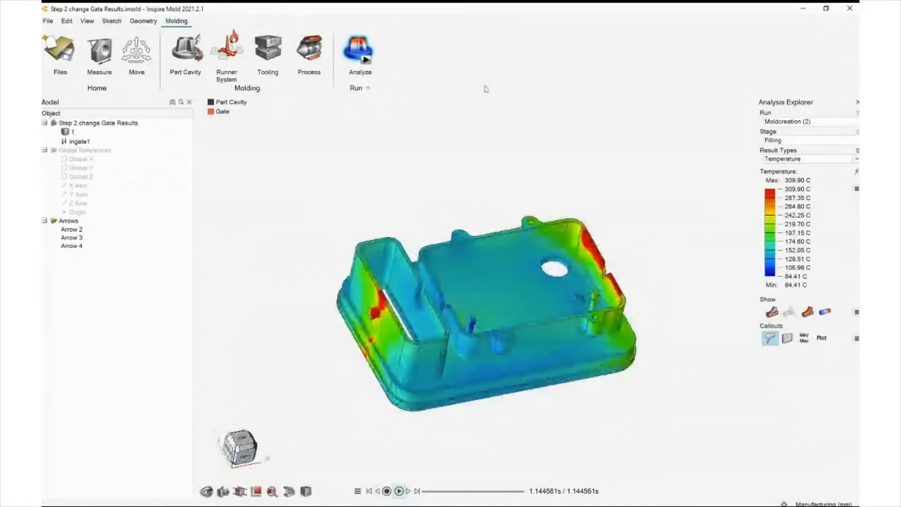
right_drag(420, 145, 450, 107)
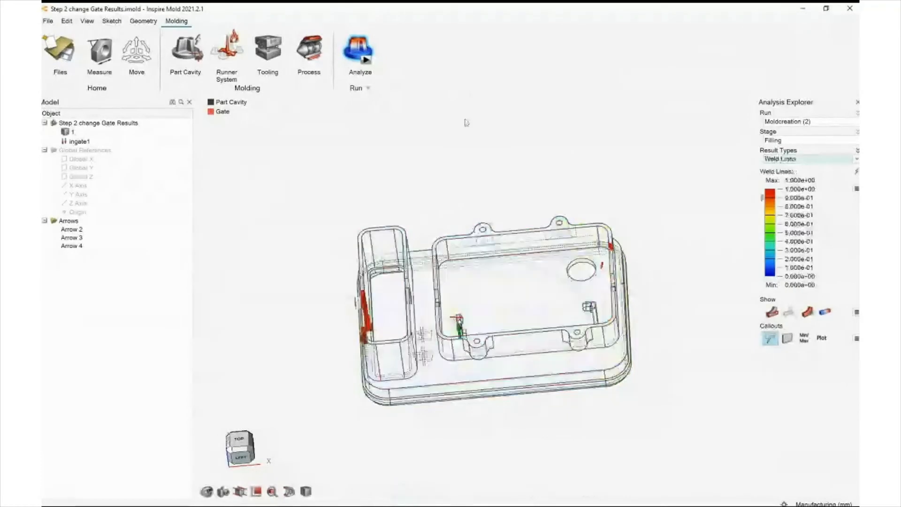
right_drag(357, 207, 243, 162)
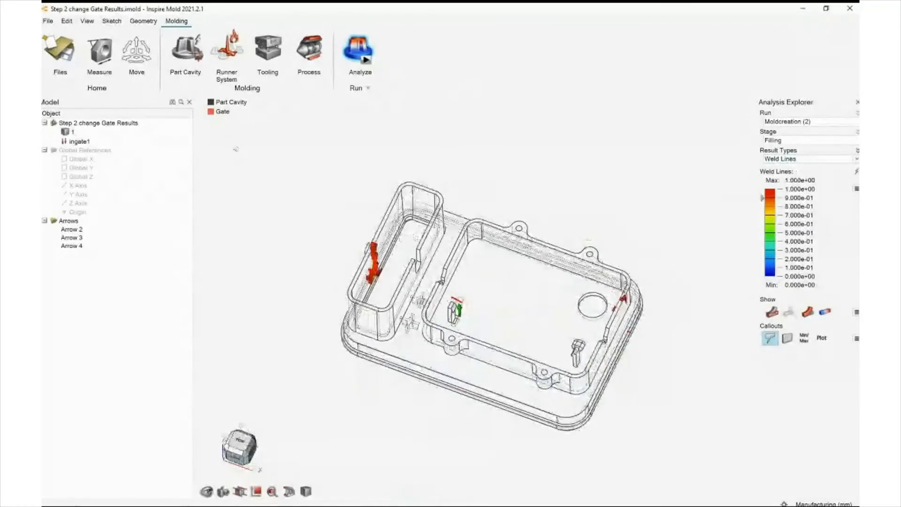
scroll(374, 261, up, 2)
right_drag(232, 160, 228, 168)
right_drag(227, 169, 271, 182)
scroll(271, 182, up, 5)
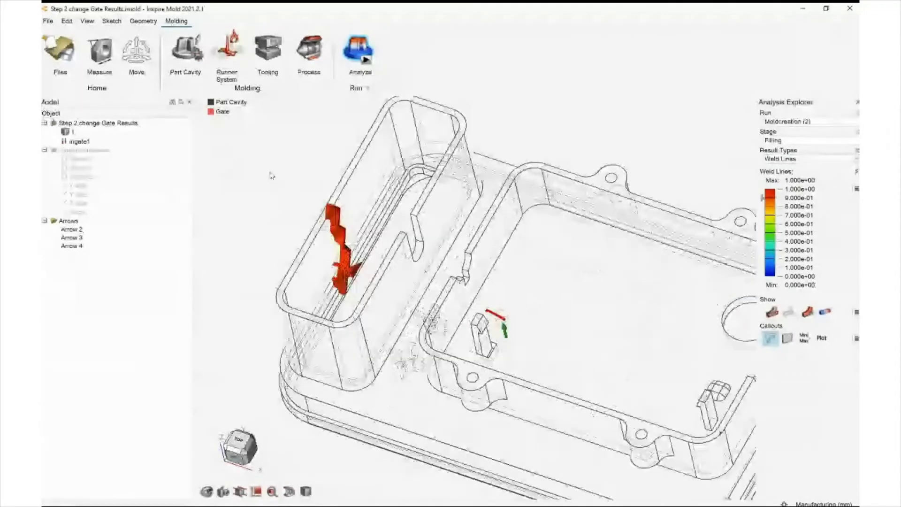
scroll(277, 163, down, 4)
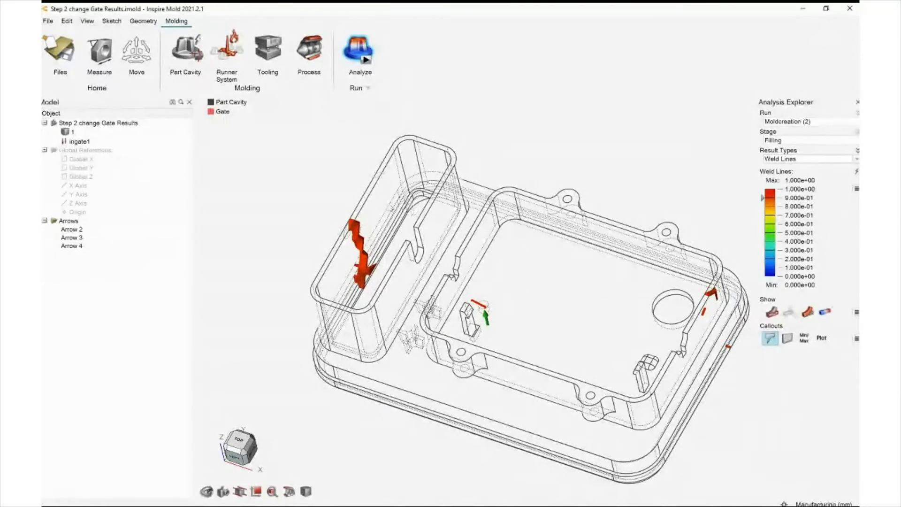
right_drag(287, 181, 250, 173)
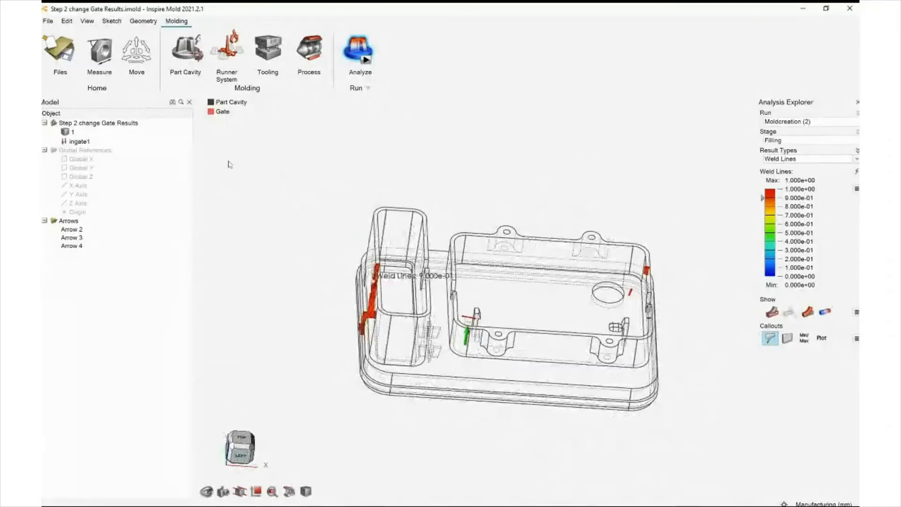
scroll(291, 220, down, 2)
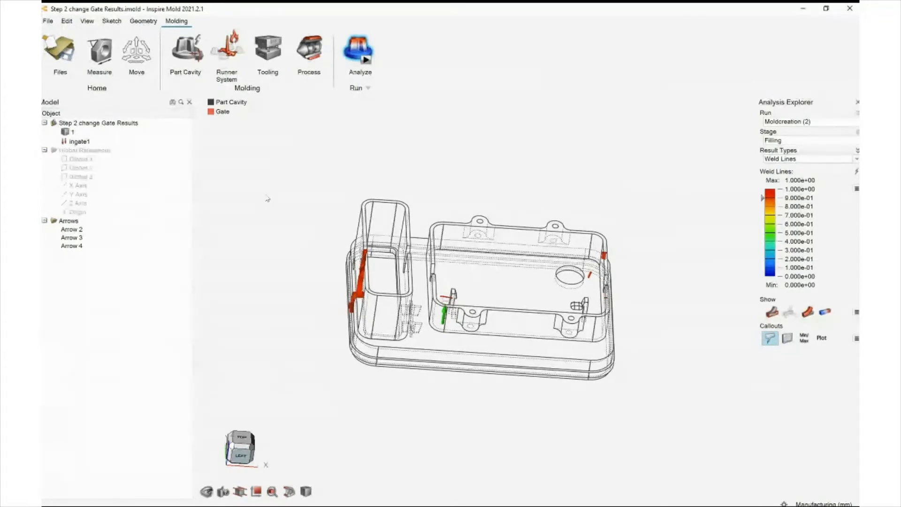
right_drag(283, 123, 282, 123)
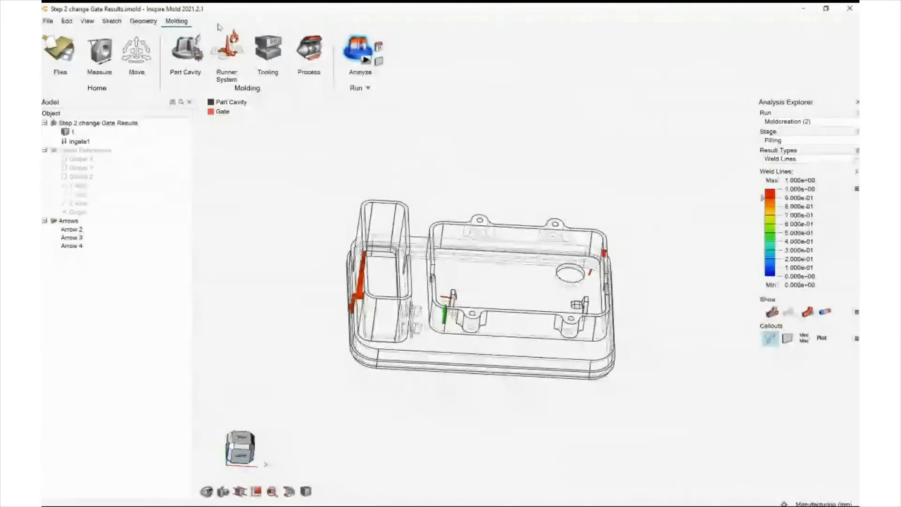
Leave the results and create a runner system for four cavities
key(Escape)
middle_drag(245, 216, 203, 88)
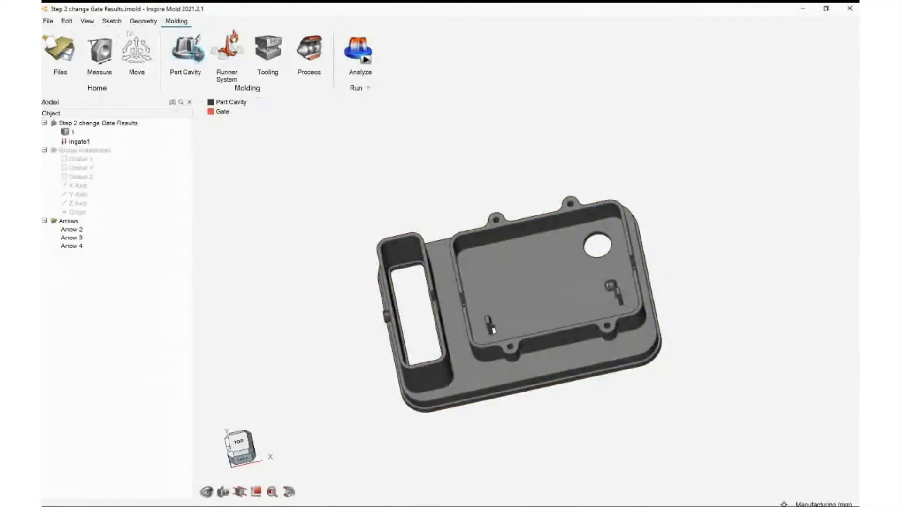
click(227, 50)
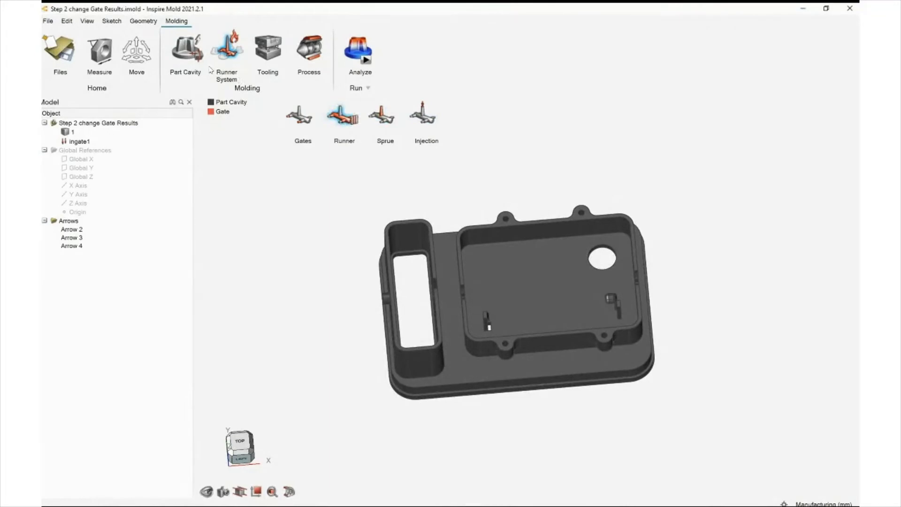
click(342, 115)
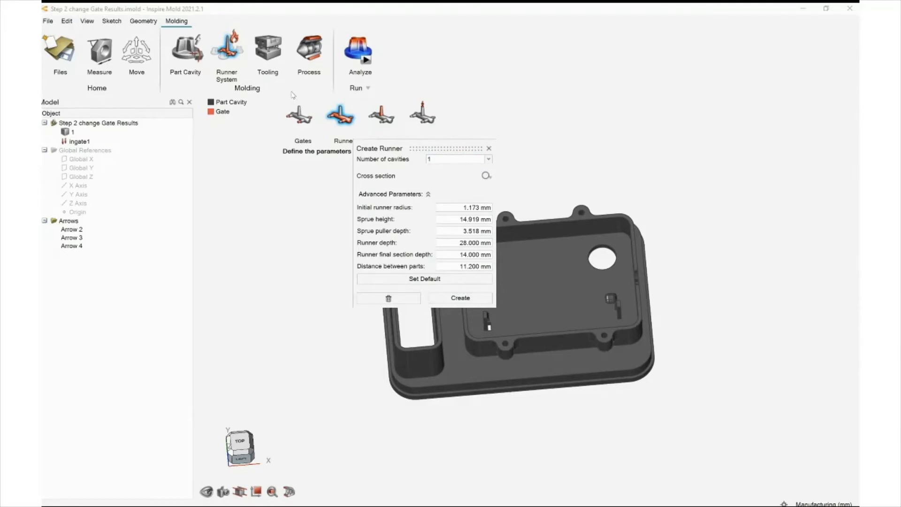
text(4)
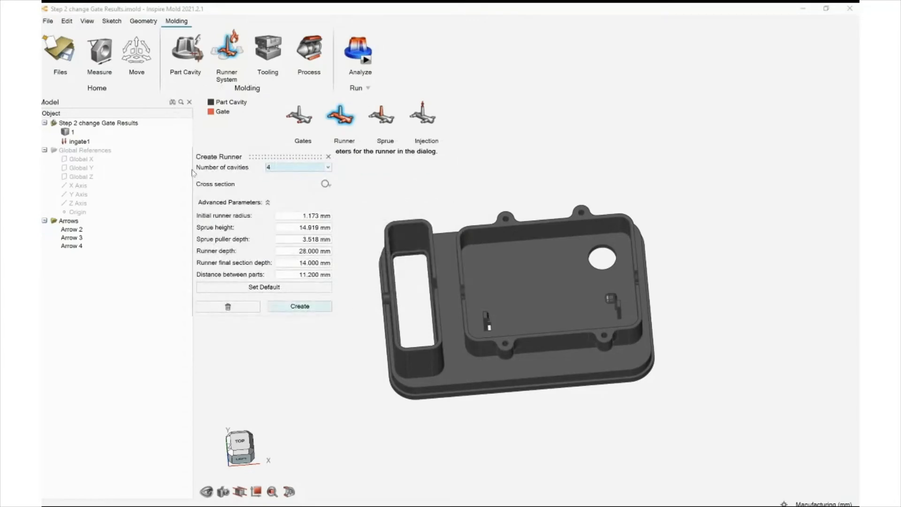
click(300, 306)
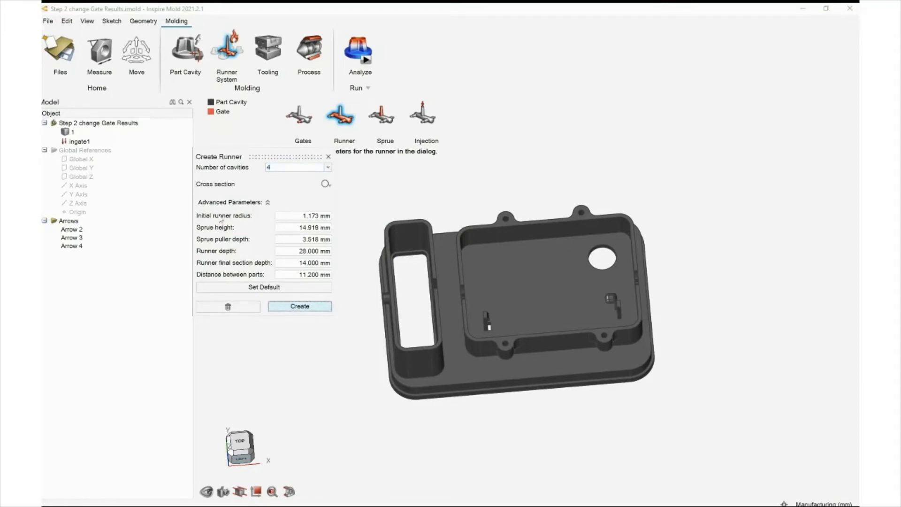
key(Escape)
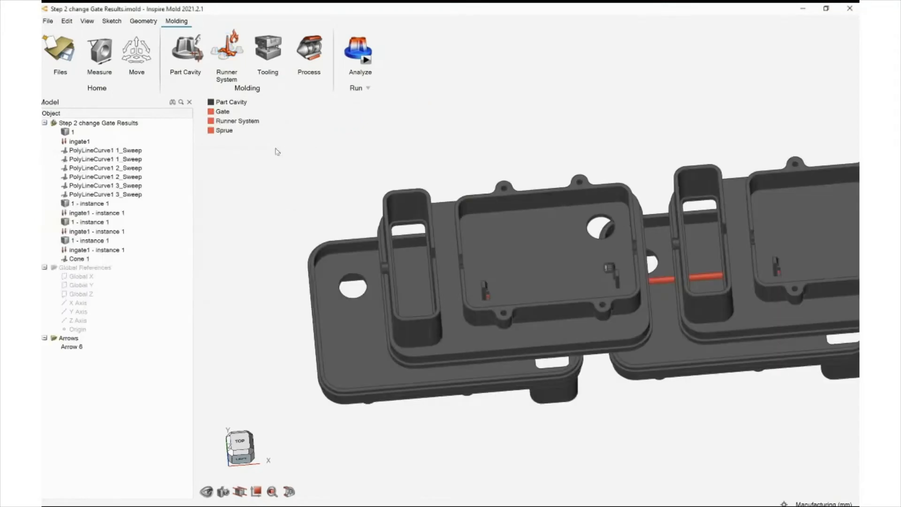
Inspect the four-cavity layout and its runner from different angles
scroll(390, 221, down, 3)
middle_drag(390, 220, 332, 247)
scroll(415, 227, up, 5)
scroll(385, 236, down, 3)
middle_drag(368, 176, 333, 174)
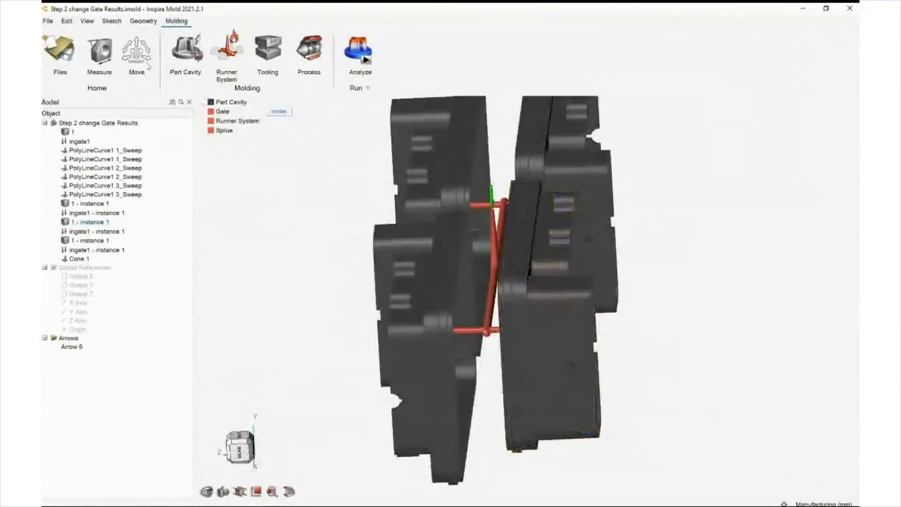
scroll(187, 134, down, 1)
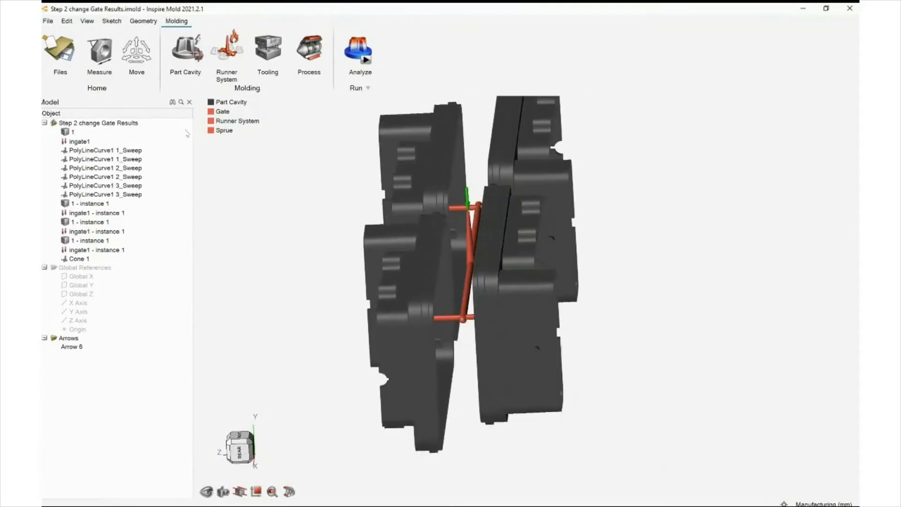
scroll(187, 134, down, 1)
right_drag(187, 134, 207, 149)
scroll(207, 149, down, 1)
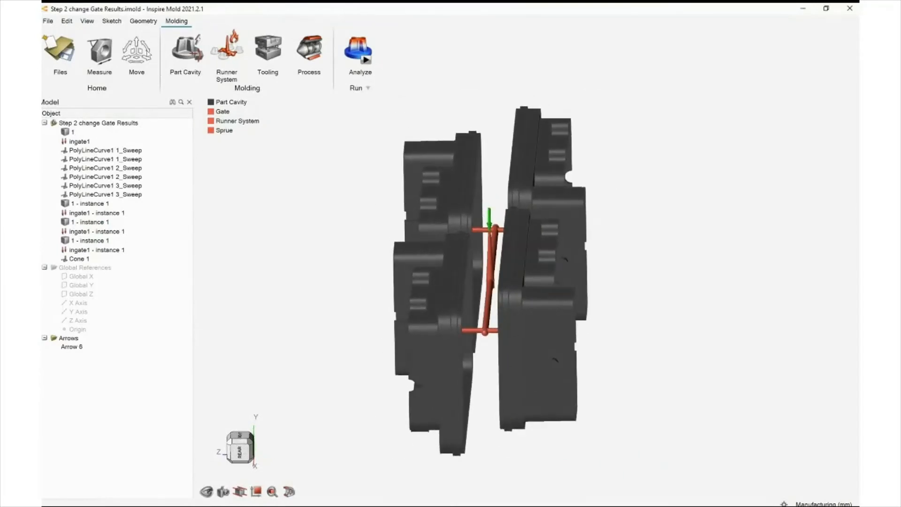
Recreate the runner with the runner final section depth and distance between parts both set to 20 mm
click(227, 51)
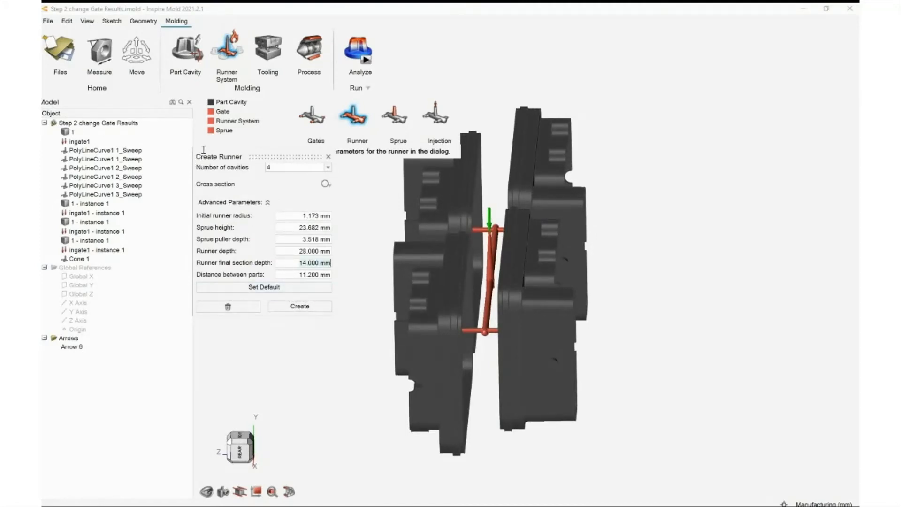
mouse_move(451, 259)
middle_down()
mouse_move(454, 298)
mouse_move(279, 471)
middle_up()
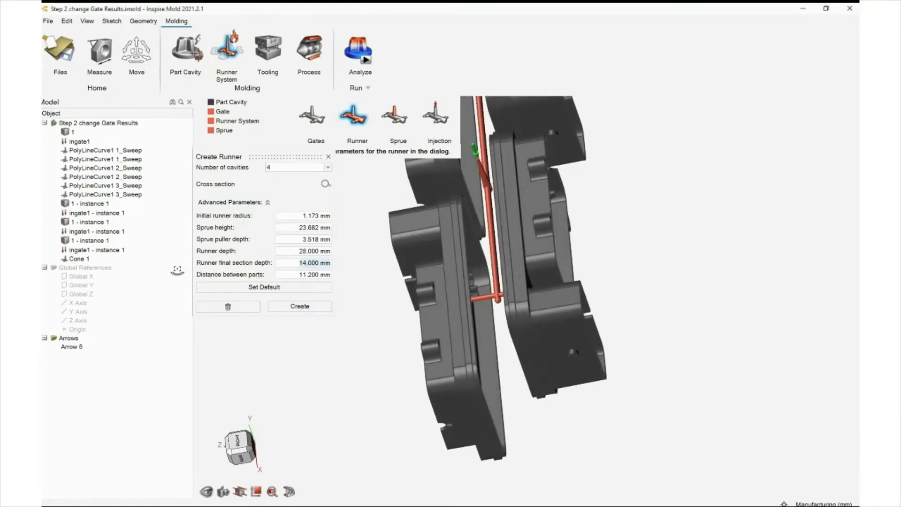
click(239, 440)
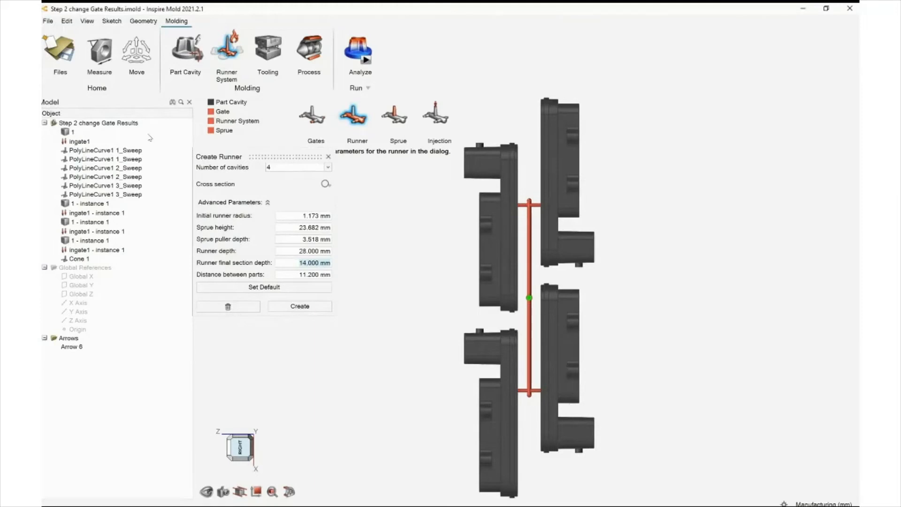
click(204, 154)
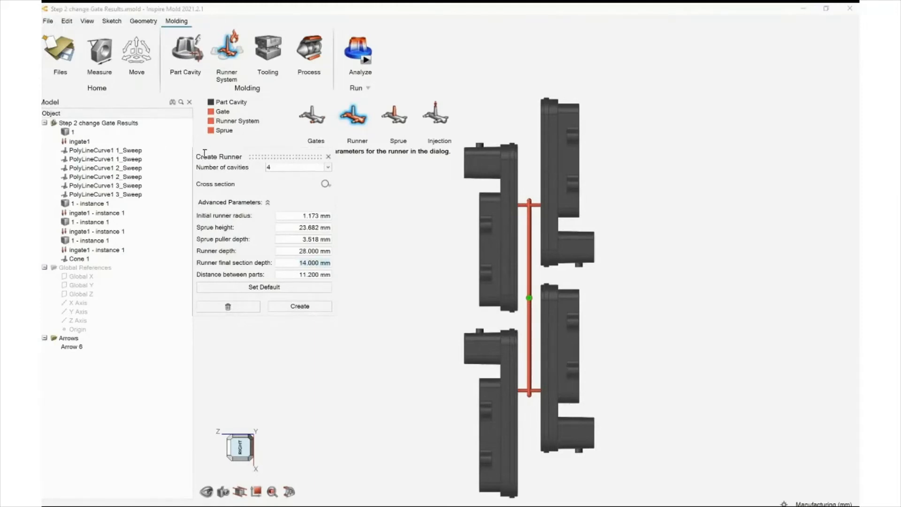
text(2)
key(Tab)
key(ctrl+a)
text(2)
key(Tab)
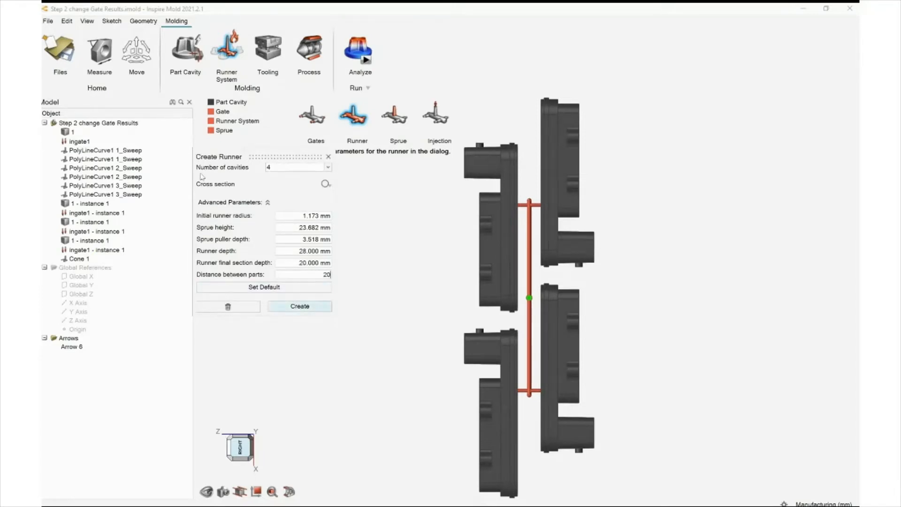
key(Return)
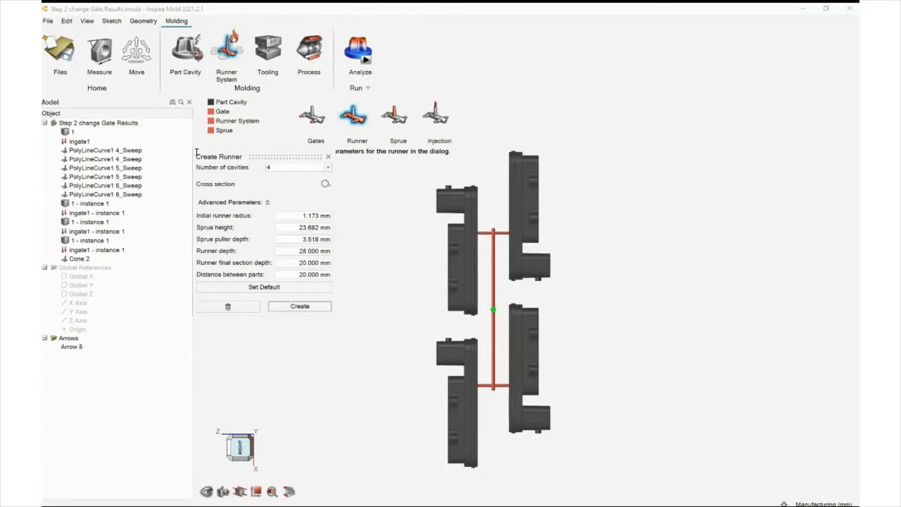
middle_drag(281, 200, 307, 172)
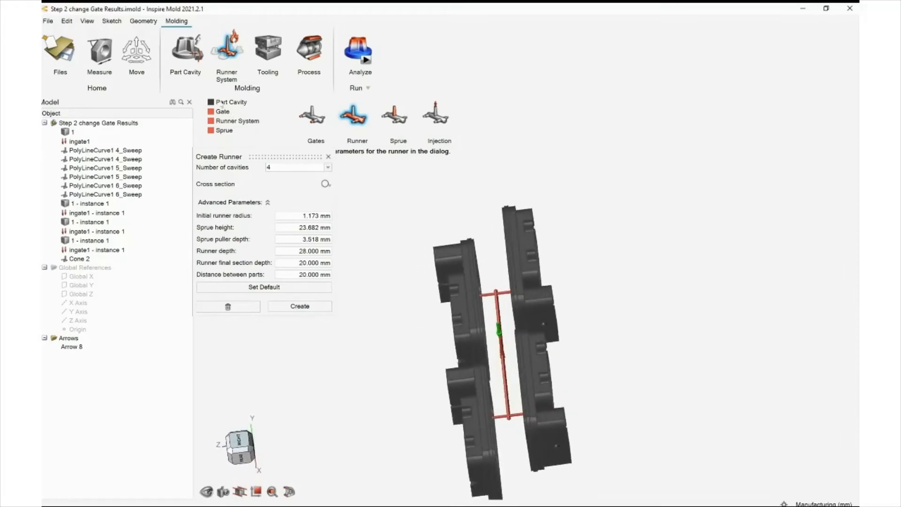
key(Escape)
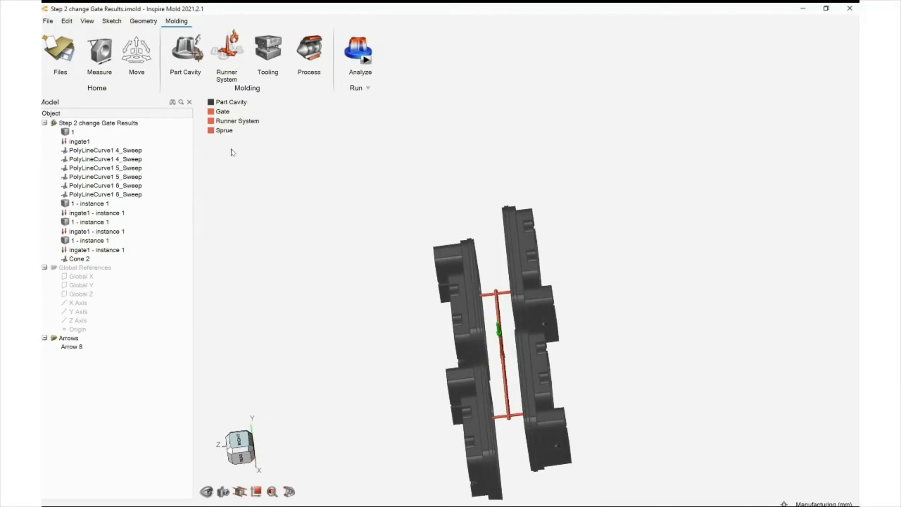
Open the file Step 3 multi cavity.imold
right_drag(232, 157, 309, 207)
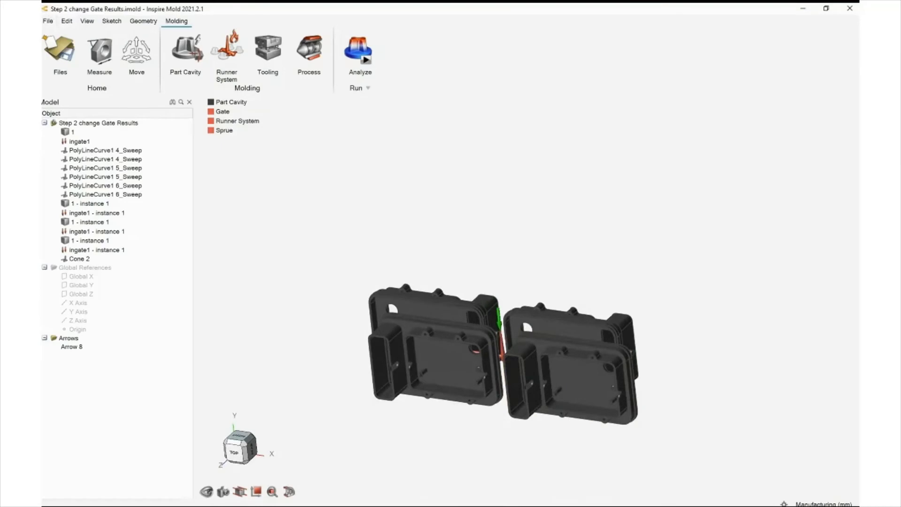
key(Return)
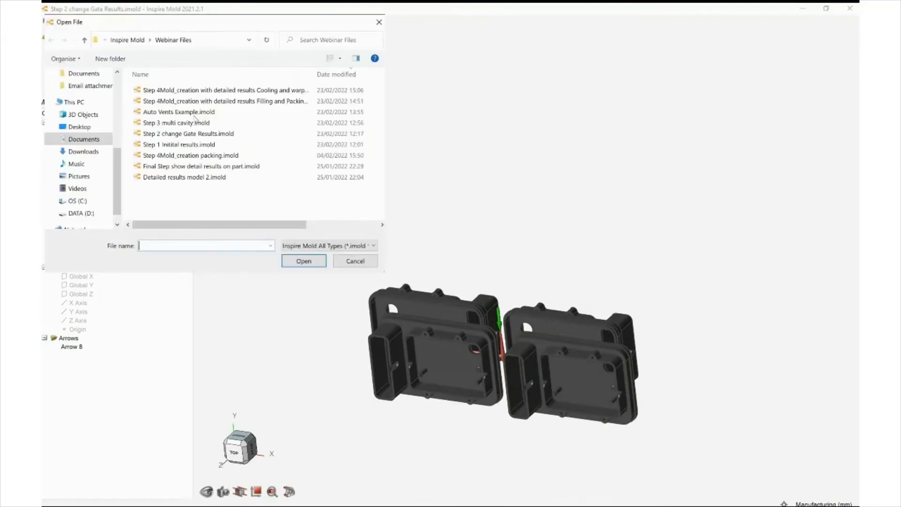
click(173, 123)
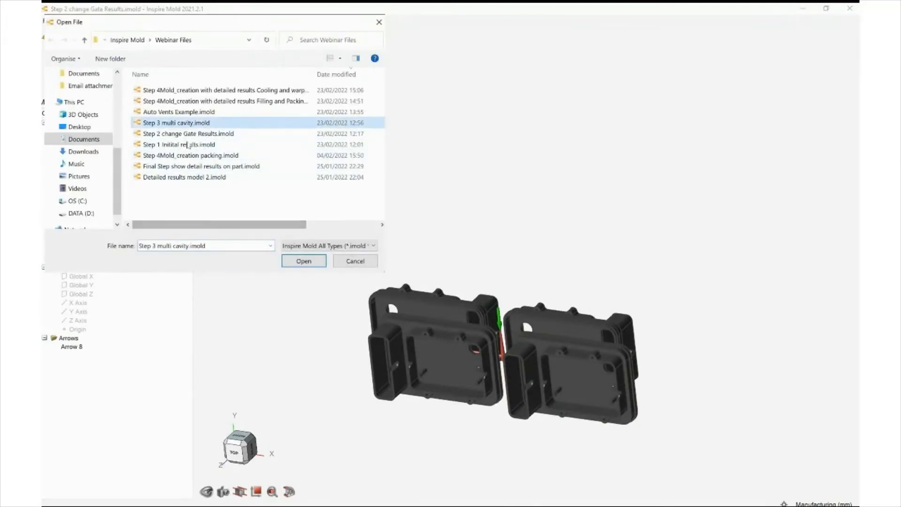
click(303, 261)
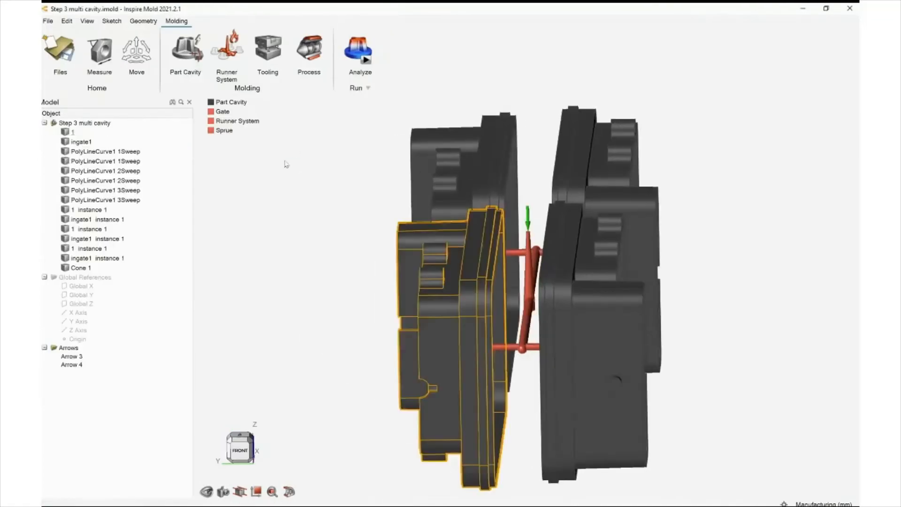
Review the multi-cavity filling temperature results from several angles
middle_drag(286, 165, 226, 175)
scroll(235, 183, down, 4)
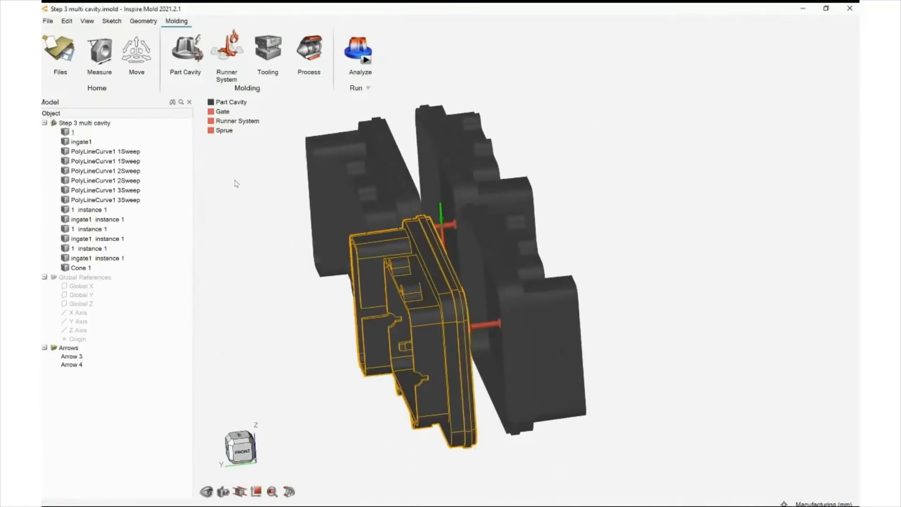
right_drag(236, 183, 276, 192)
middle_drag(250, 193, 294, 205)
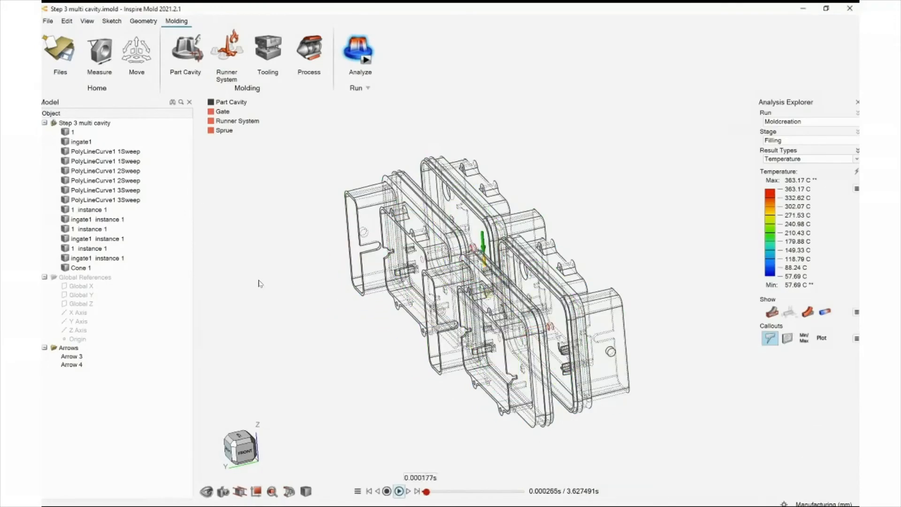
middle_drag(211, 222, 232, 137)
right_drag(231, 138, 245, 103)
right_drag(252, 211, 246, 282)
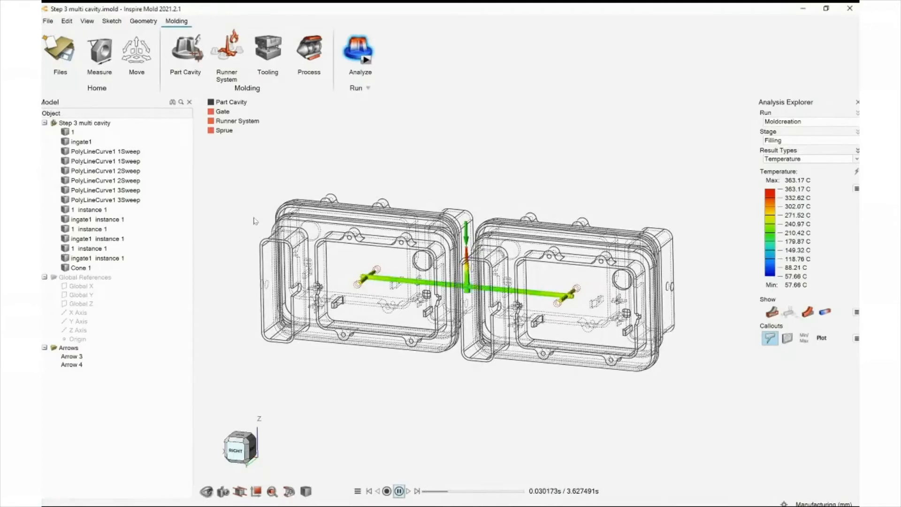
right_drag(267, 230, 315, 182)
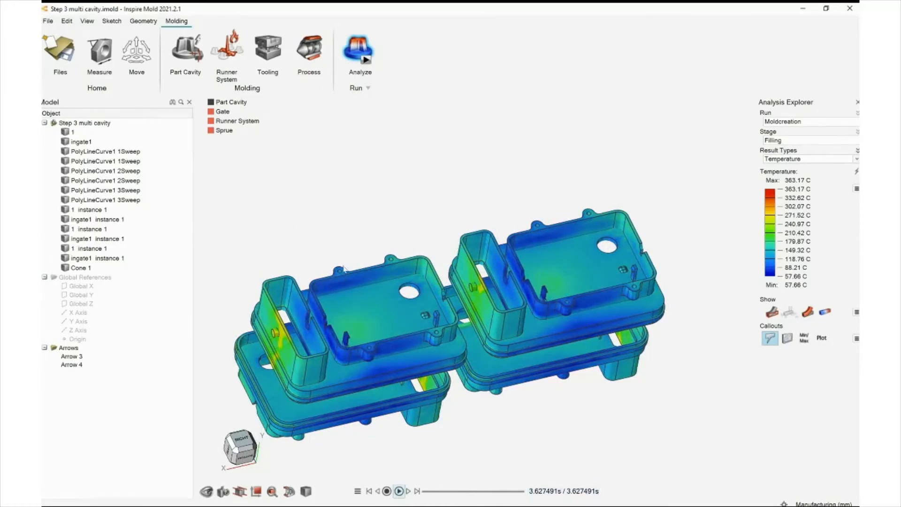
right_drag(344, 269, 286, 267)
right_drag(266, 248, 269, 229)
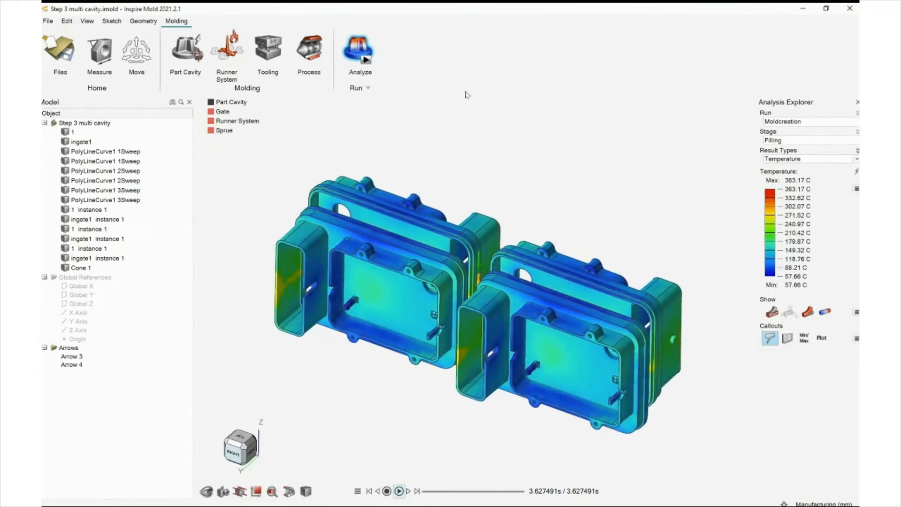
Zoom in and out on the four-cavity filling temperature result to inspect it
scroll(389, 115, down, 2)
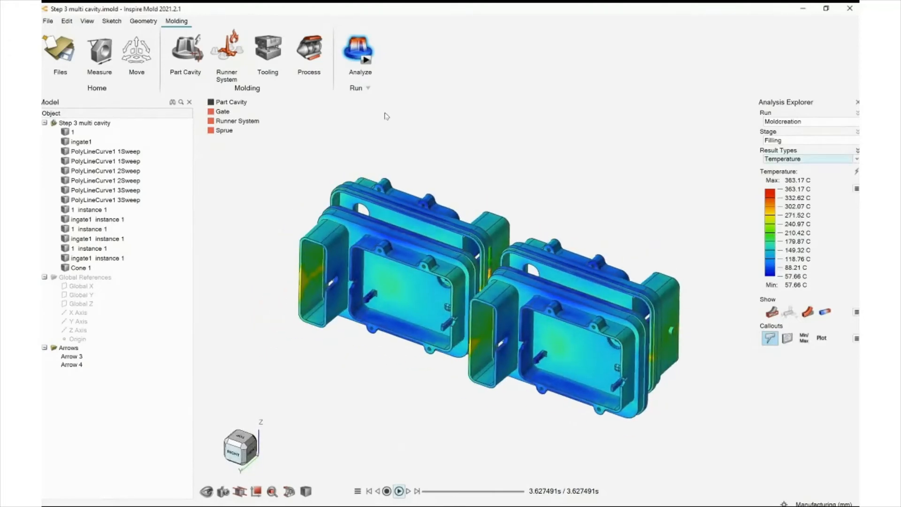
scroll(386, 119, up, 1)
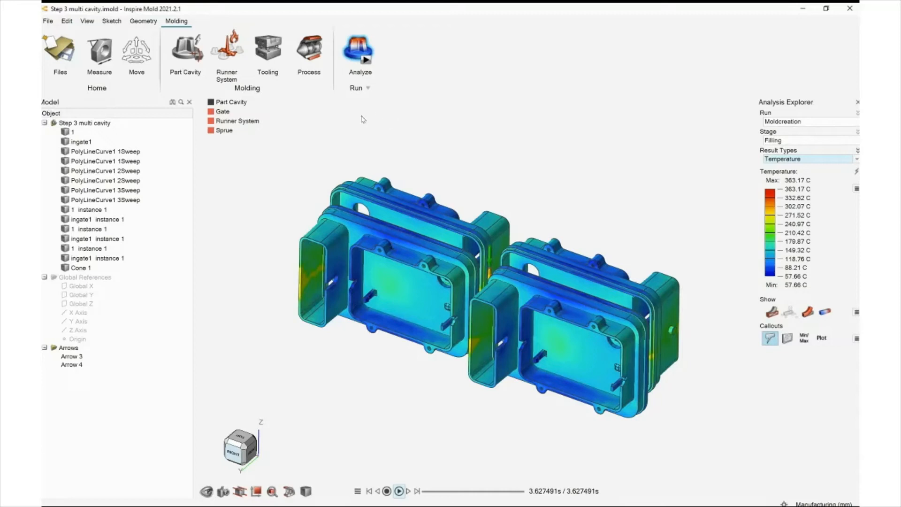
scroll(357, 123, up, 1)
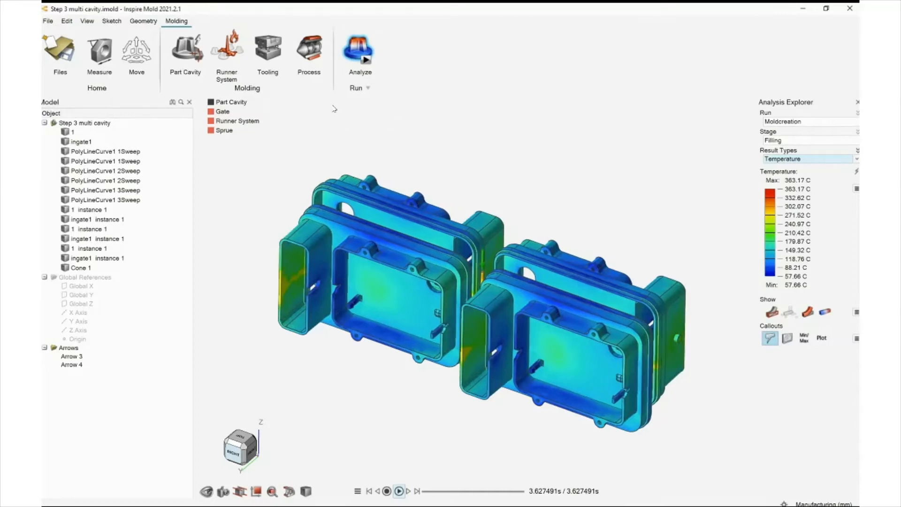
scroll(324, 110, down, 2)
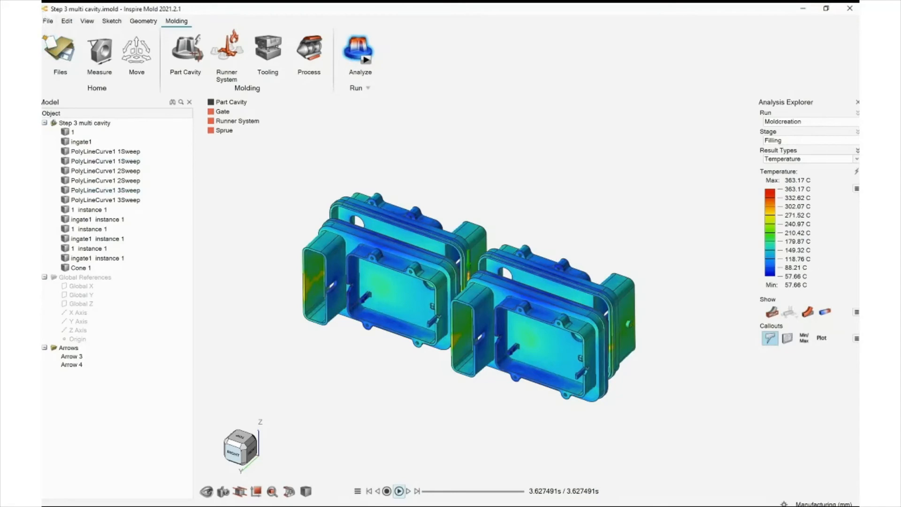
Open the file Auto Vents Example.imold
click(54, 32)
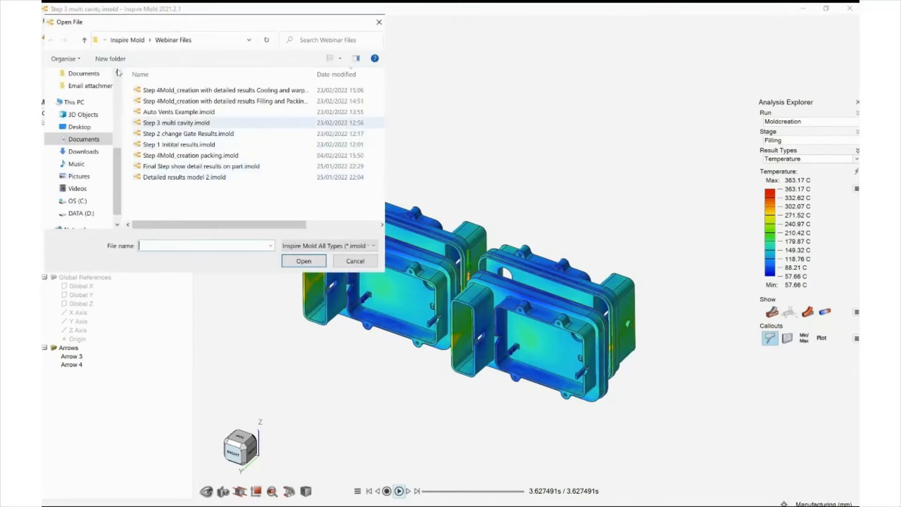
click(179, 113)
click(304, 261)
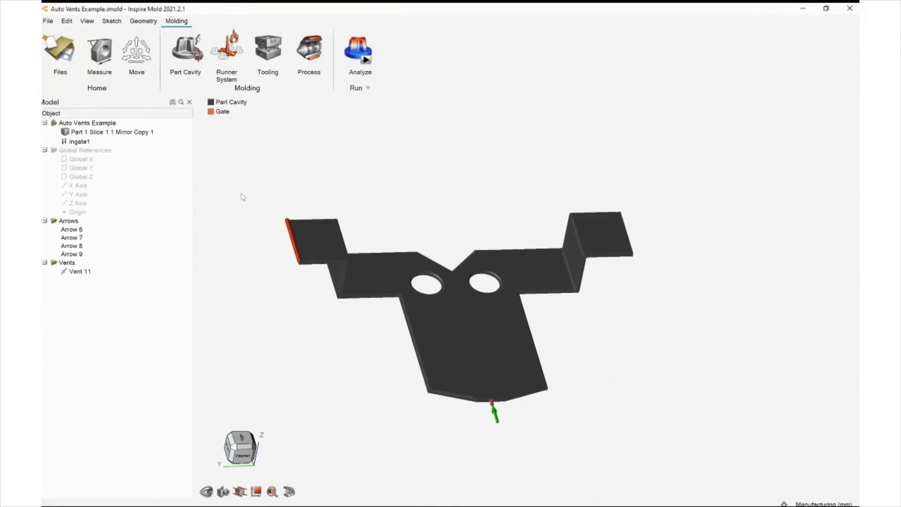
Add vents along the outer edge of the right tab with the Vents tooling command
mouse_move(243, 198)
right_down()
mouse_move(262, 198)
mouse_move(252, 205)
right_up()
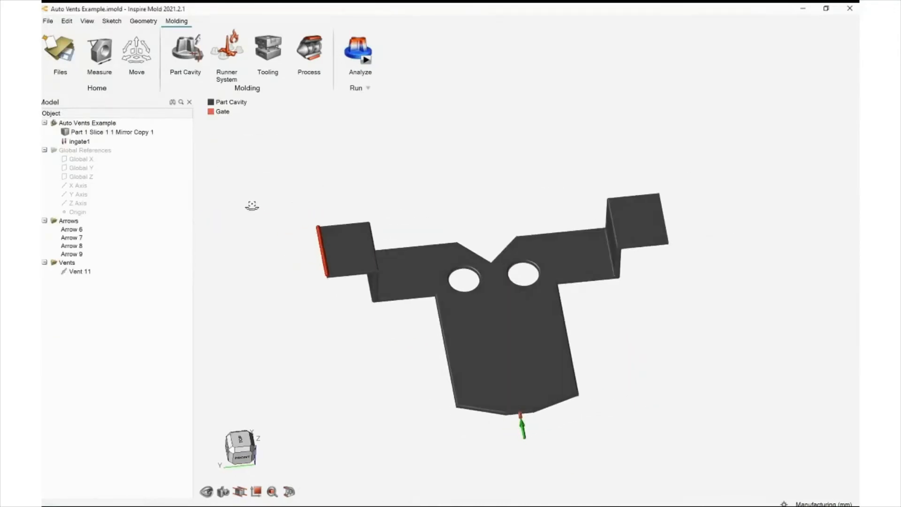
scroll(202, 147, down, 3)
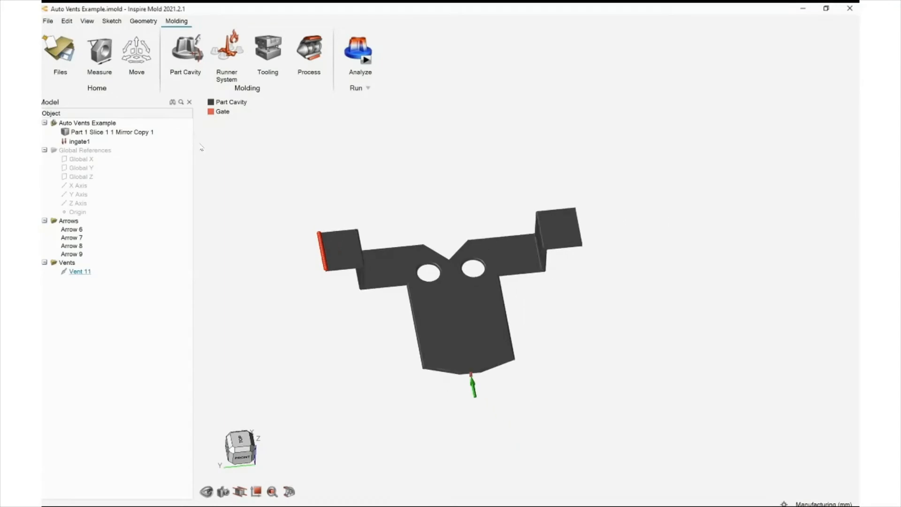
scroll(201, 148, up, 5)
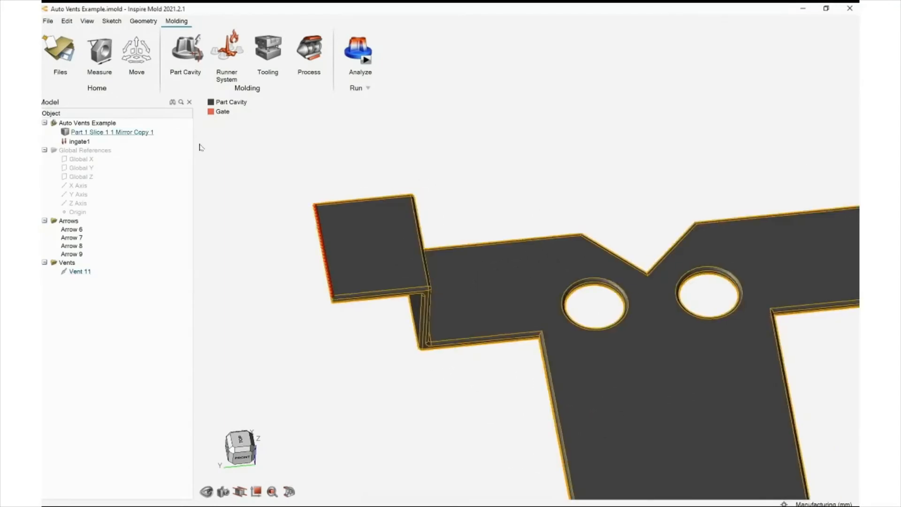
scroll(202, 147, down, 3)
right_drag(222, 207, 222, 207)
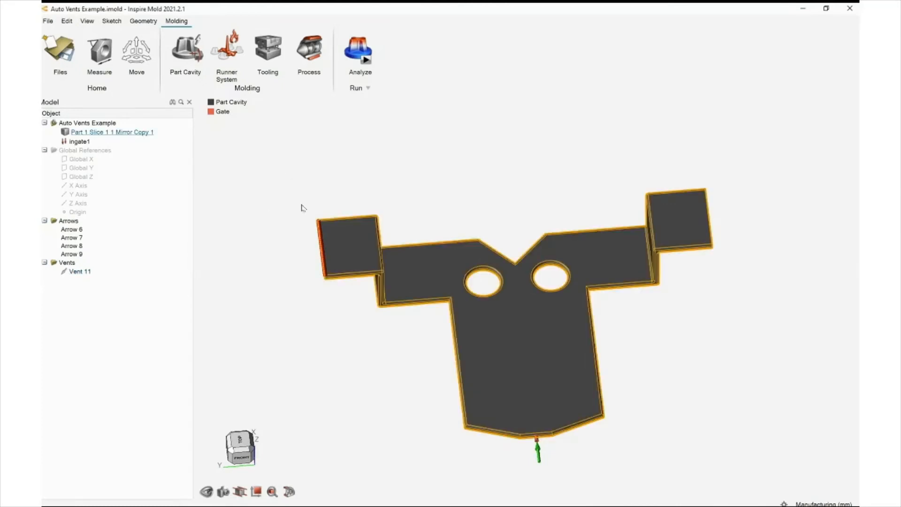
click(268, 51)
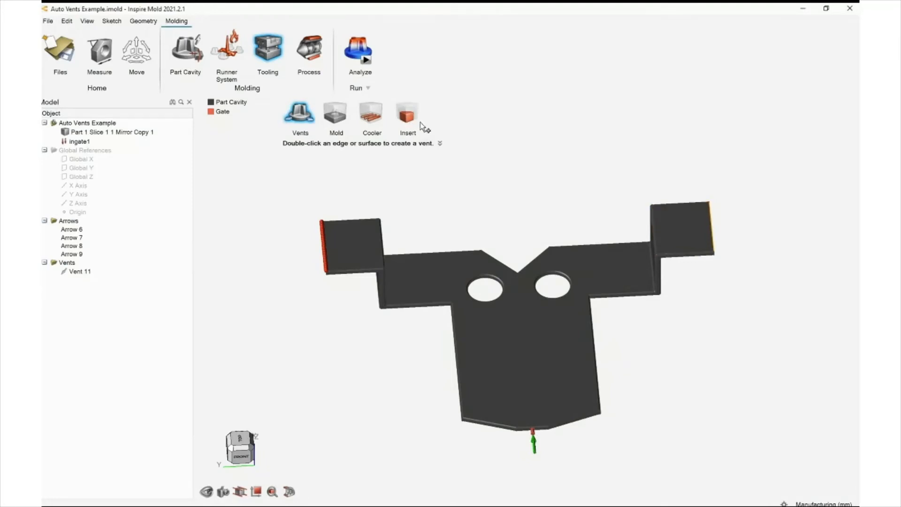
double_click(711, 220)
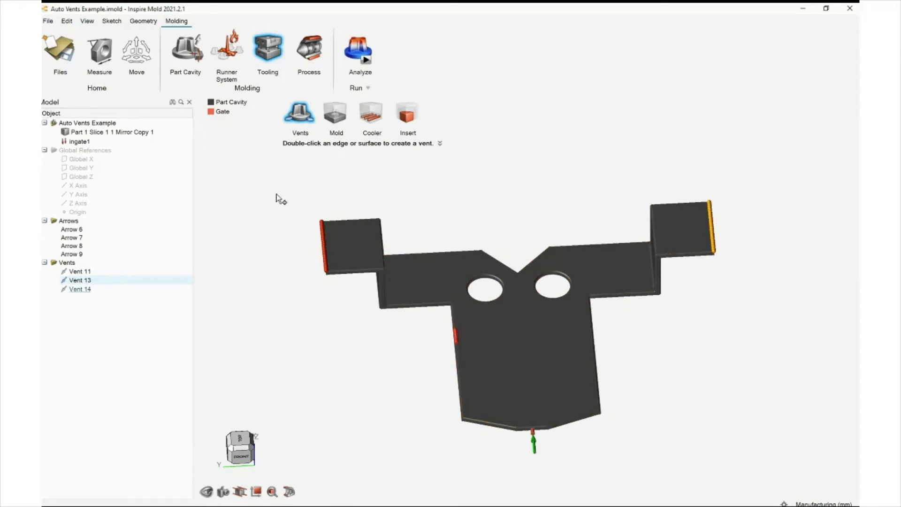
Delete the two newly added vents, keeping only the original vent
mouse_move(280, 199)
right_down()
mouse_move(298, 215)
mouse_move(291, 196)
right_up()
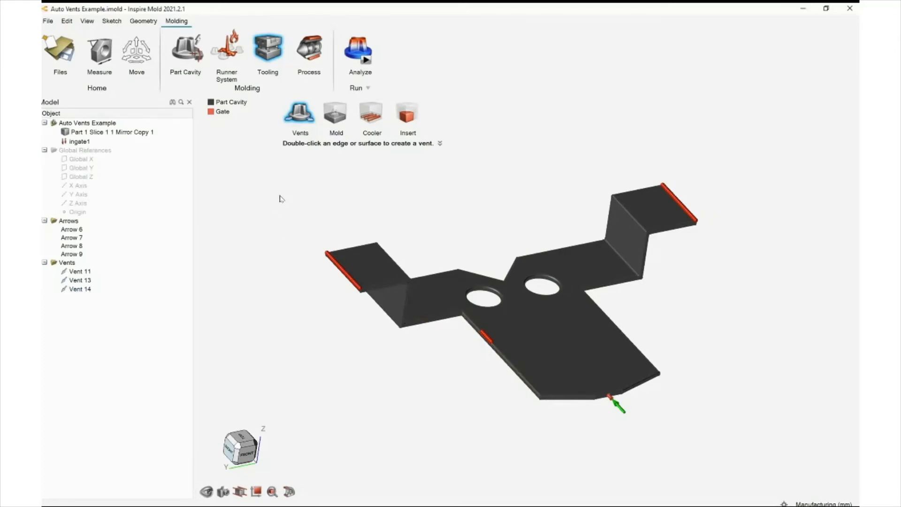
click(80, 289)
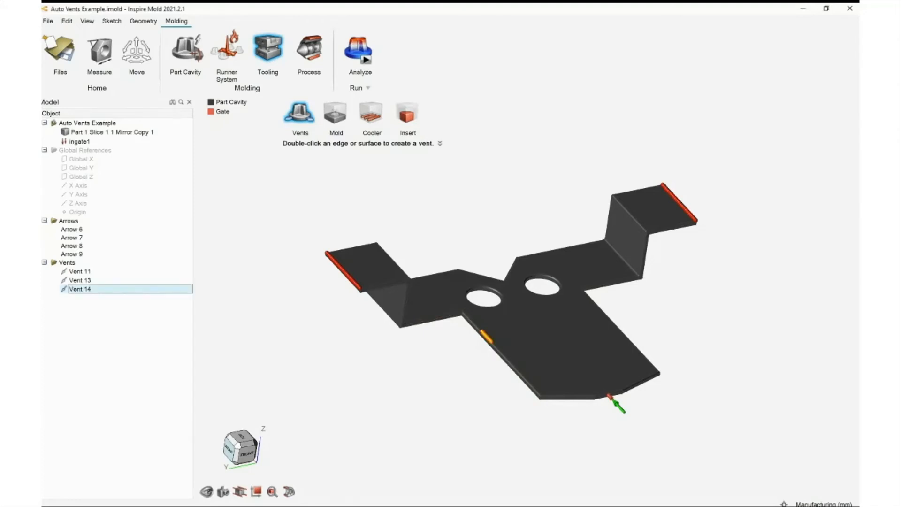
key(Delete)
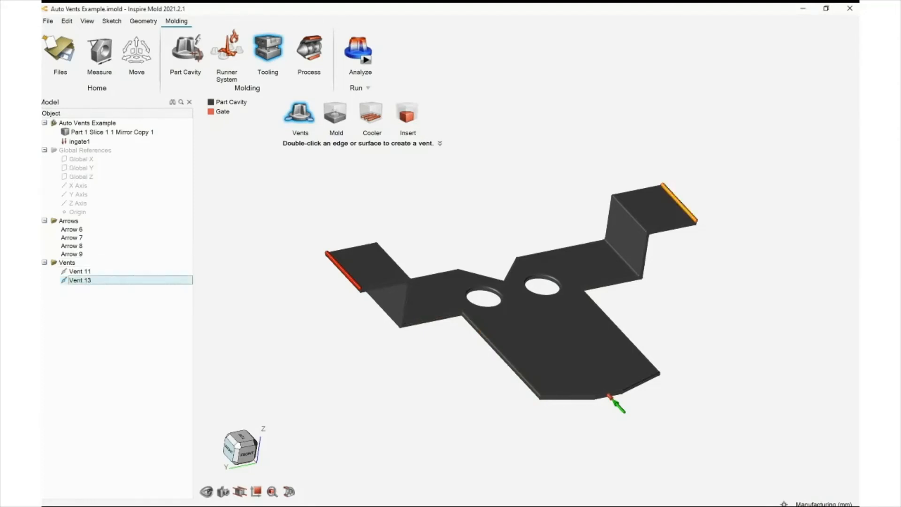
key(Delete)
Examine the vent example's filling temperature results from several viewpoints, including the partially filled run
middle_drag(280, 238, 253, 243)
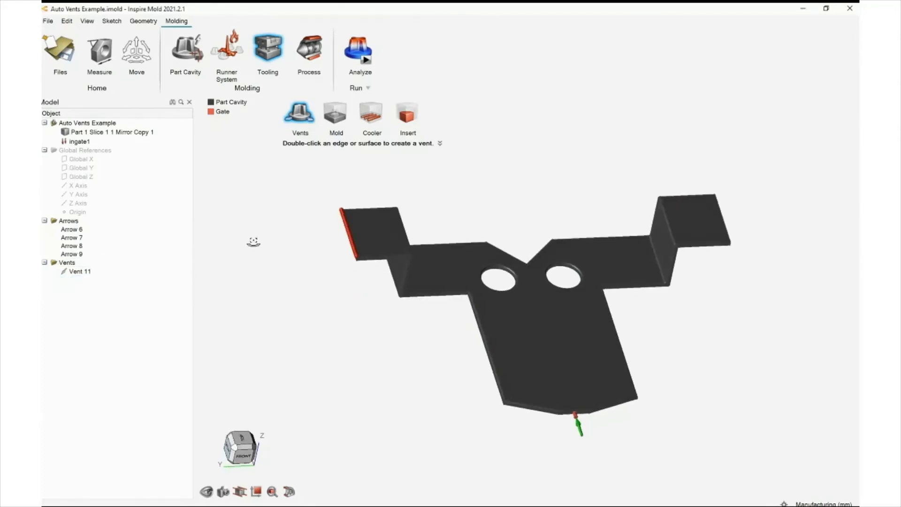
scroll(297, 159, down, 2)
right_drag(302, 135, 279, 139)
middle_drag(279, 139, 261, 136)
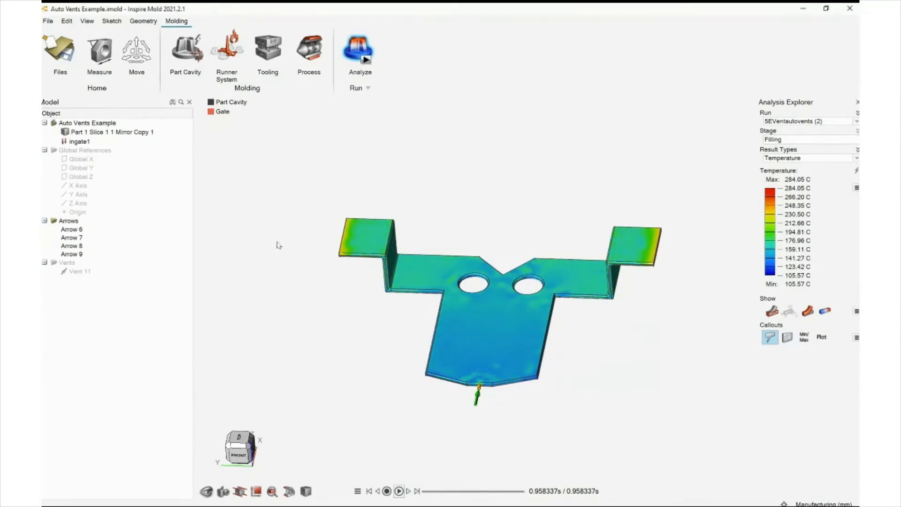
mouse_move(231, 186)
right_down()
mouse_move(252, 187)
mouse_move(236, 171)
right_up()
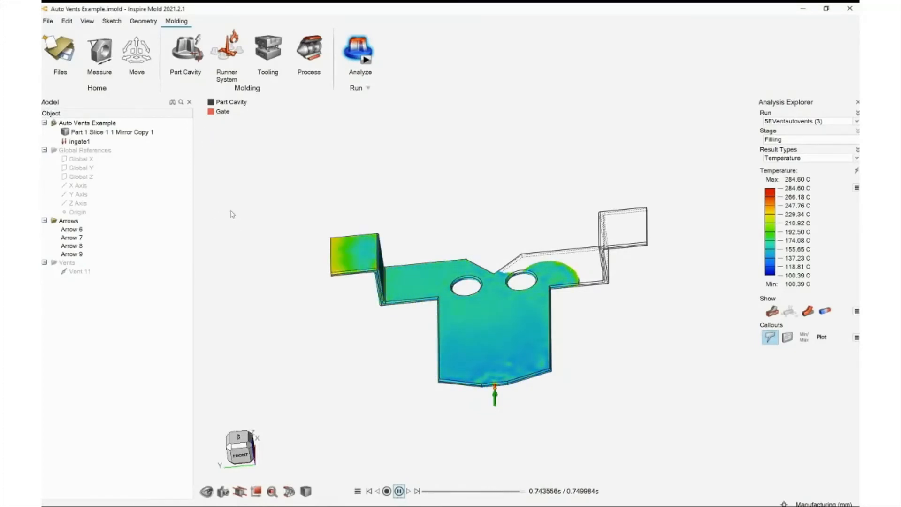
middle_drag(233, 215, 230, 213)
middle_drag(333, 214, 343, 230)
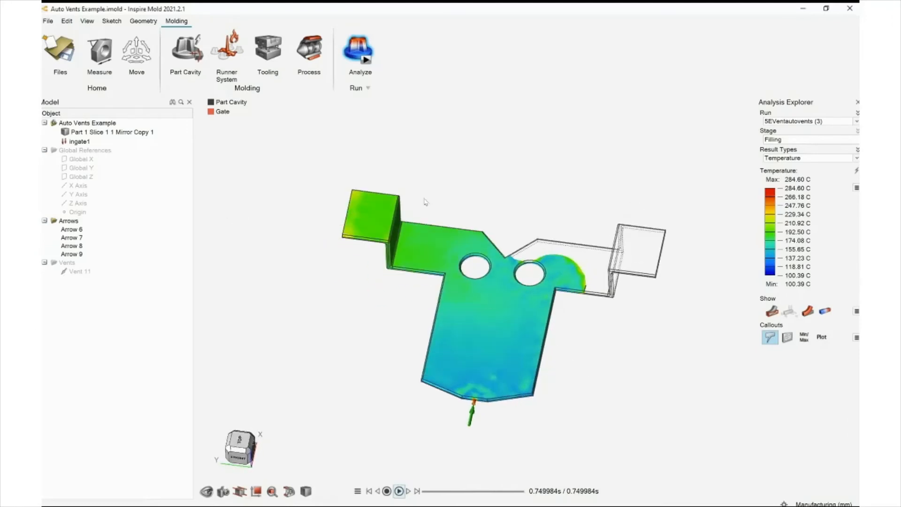
click(773, 312)
middle_drag(339, 225, 356, 226)
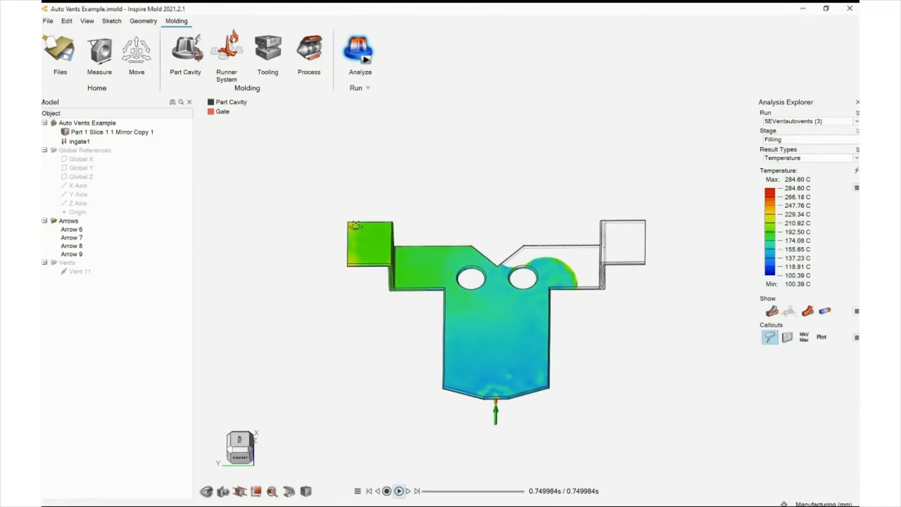
scroll(354, 219, up, 1)
right_drag(355, 214, 339, 211)
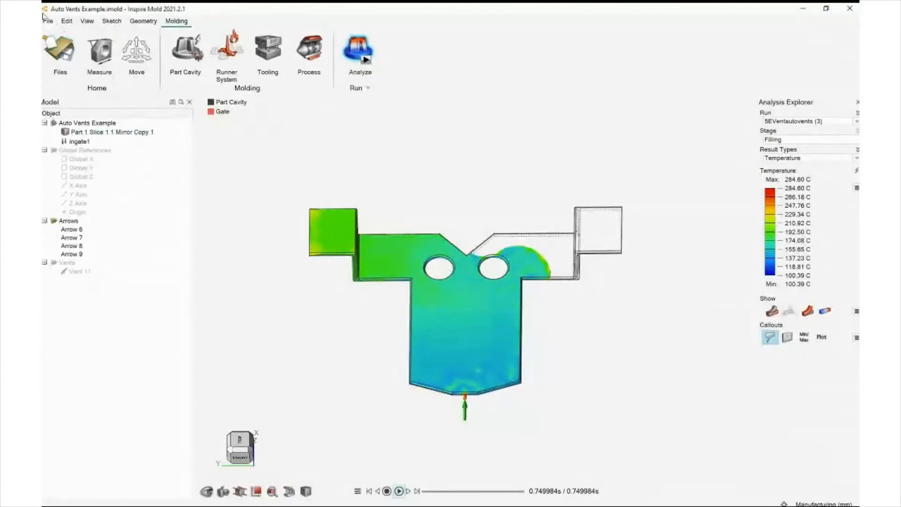
Open Mold_creation with system.x_b without saving the current model
click(59, 46)
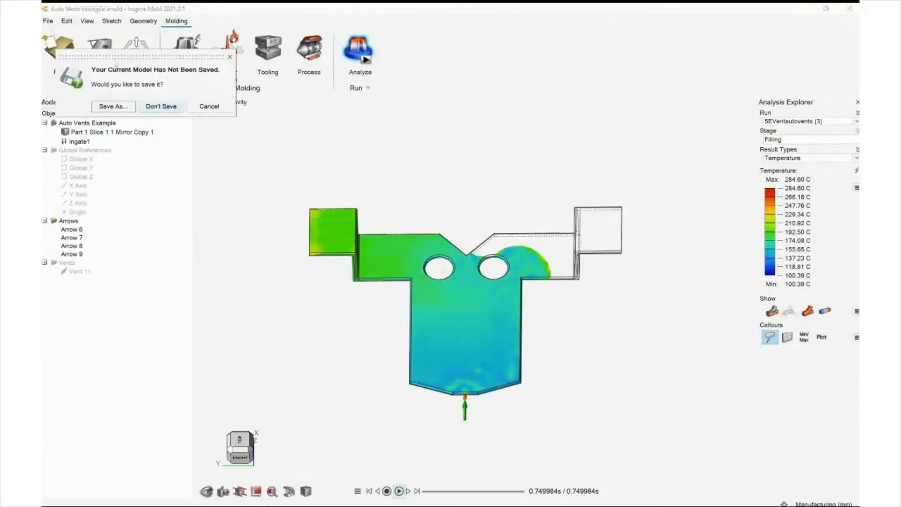
click(162, 105)
click(86, 40)
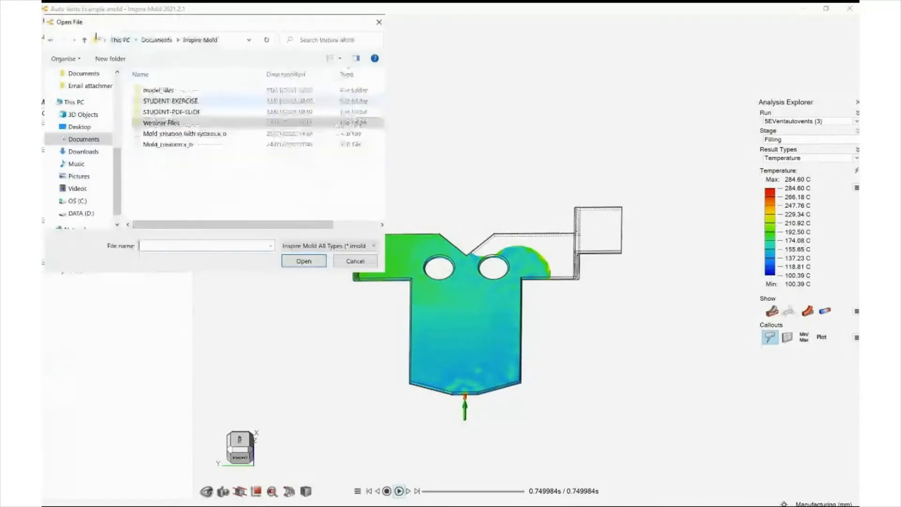
double_click(188, 134)
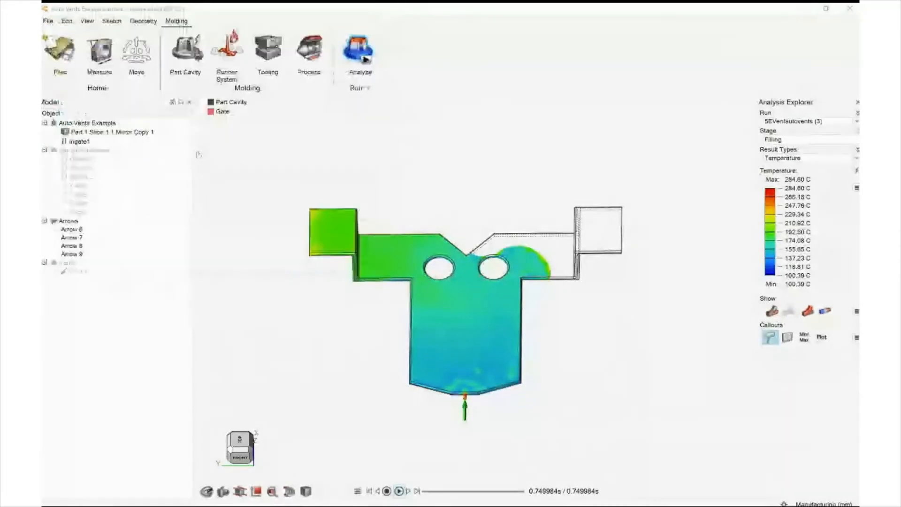
Define the part cavity and running system by selecting the sprue inlet, using PA6 material PA6+GF15_con
middle_drag(235, 176, 336, 121)
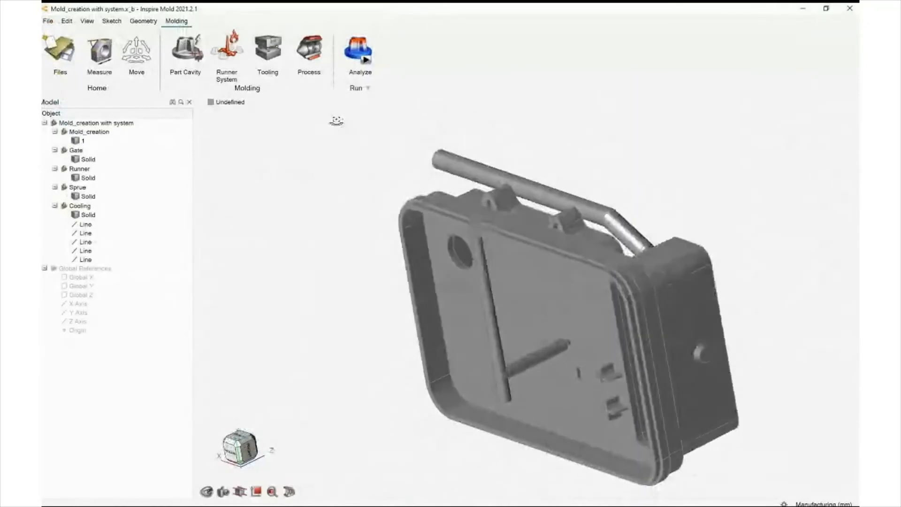
middle_drag(284, 207, 358, 161)
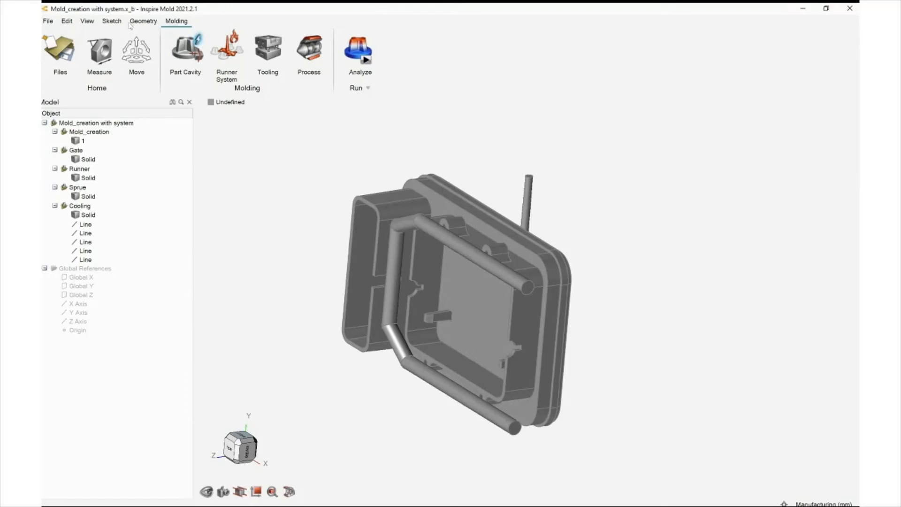
click(186, 51)
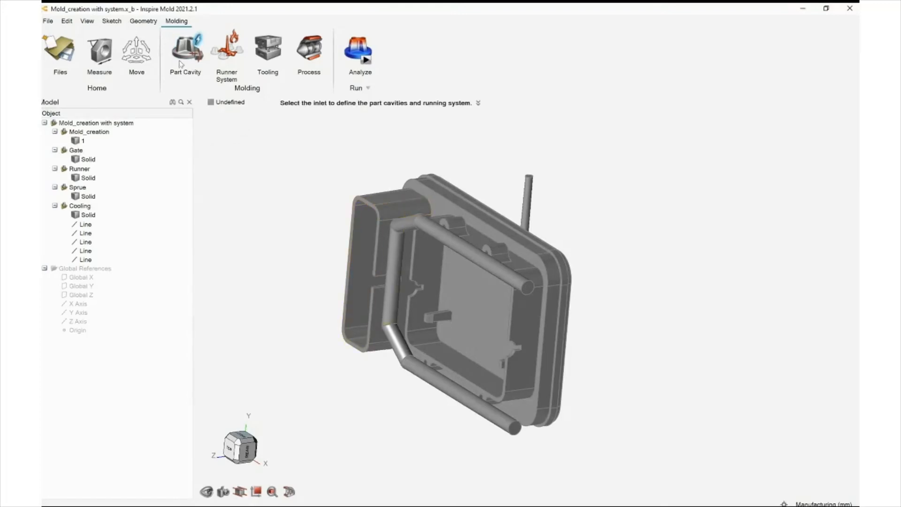
scroll(329, 97, up, 6)
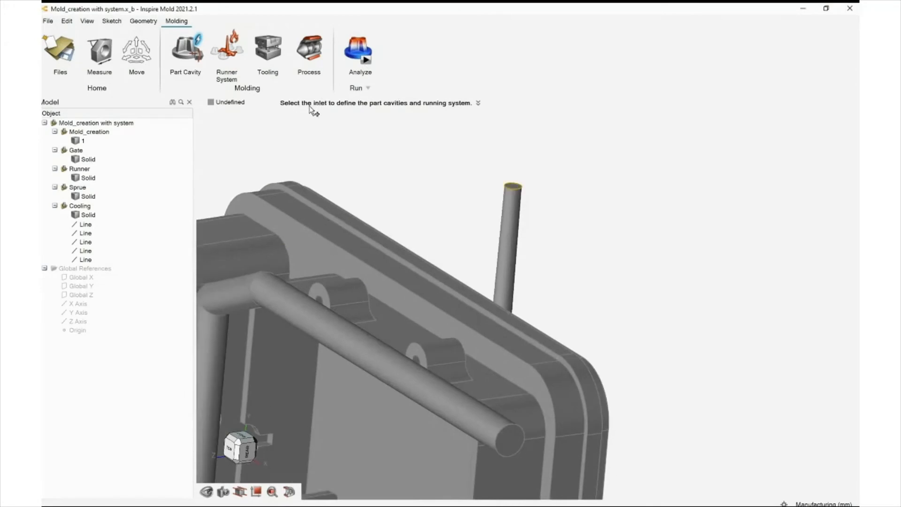
click(513, 186)
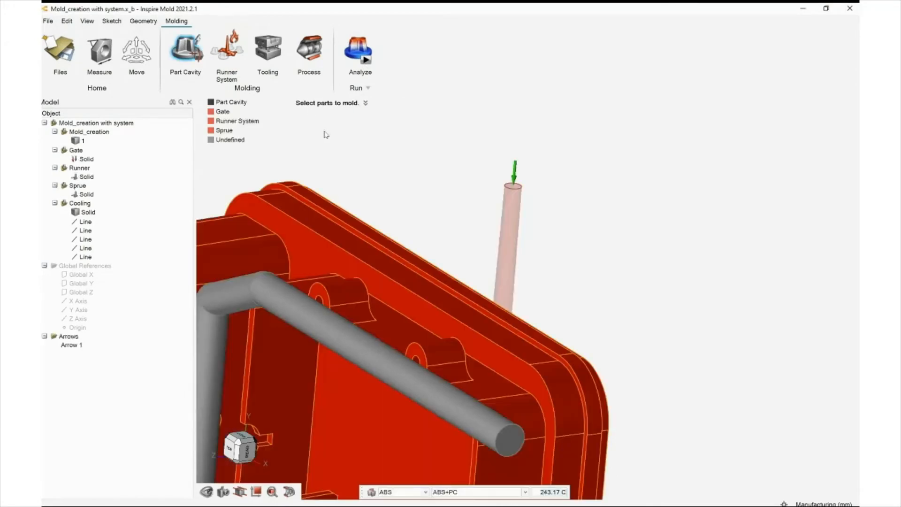
scroll(326, 127, down, 5)
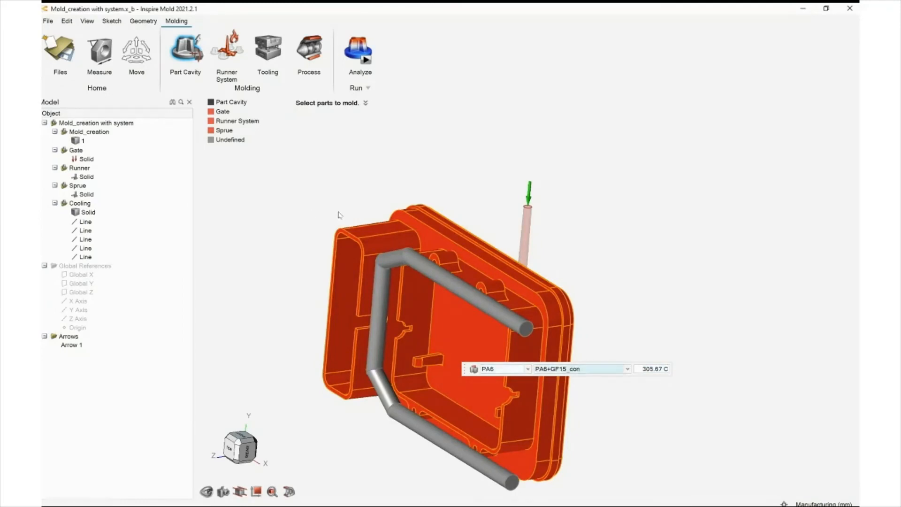
right_click(426, 146)
right_click(426, 145)
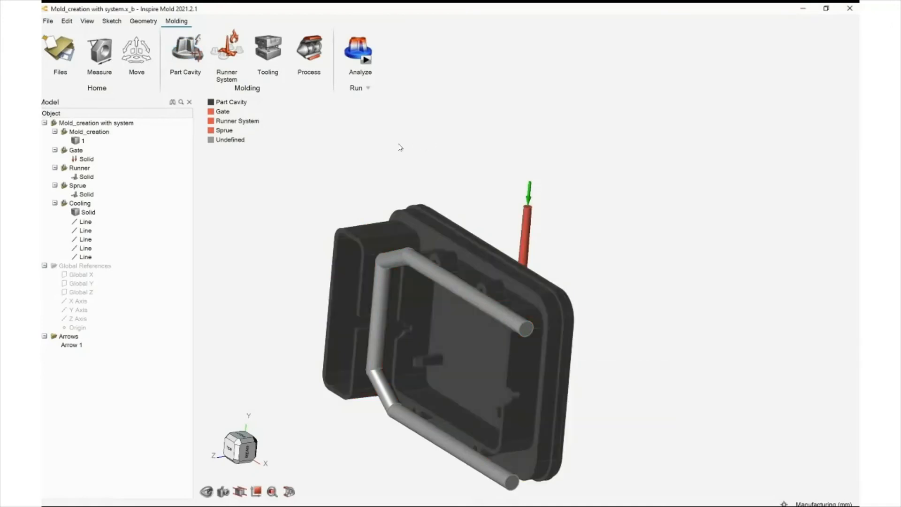
Designate the bent pipe as a cooling system with a fluid temperature of 12 °C
middle_drag(399, 146, 376, 145)
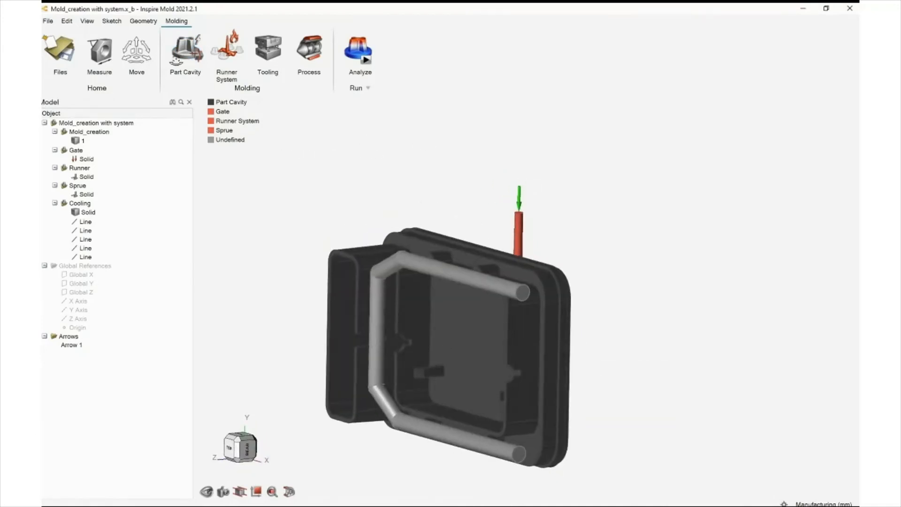
mouse_move(198, 106)
middle_down()
mouse_move(249, 100)
mouse_move(203, 96)
mouse_move(199, 110)
mouse_move(210, 108)
middle_up()
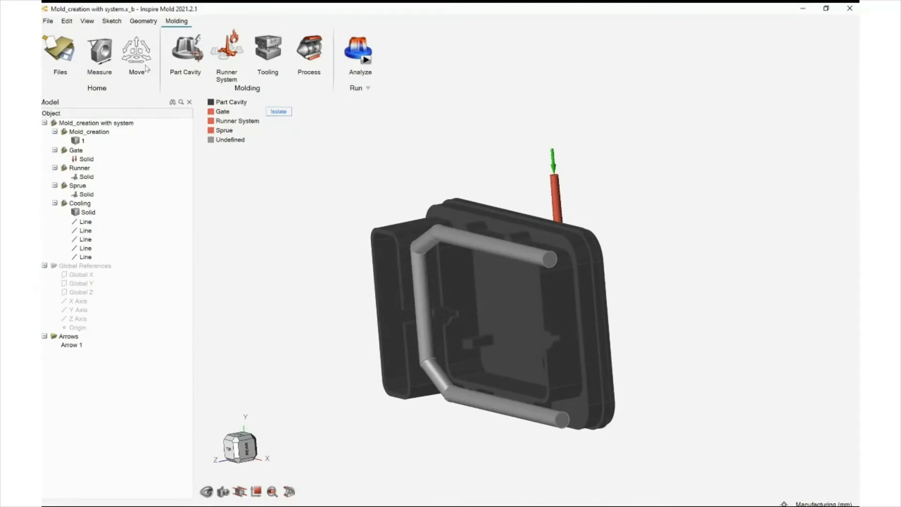
middle_drag(170, 121, 195, 153)
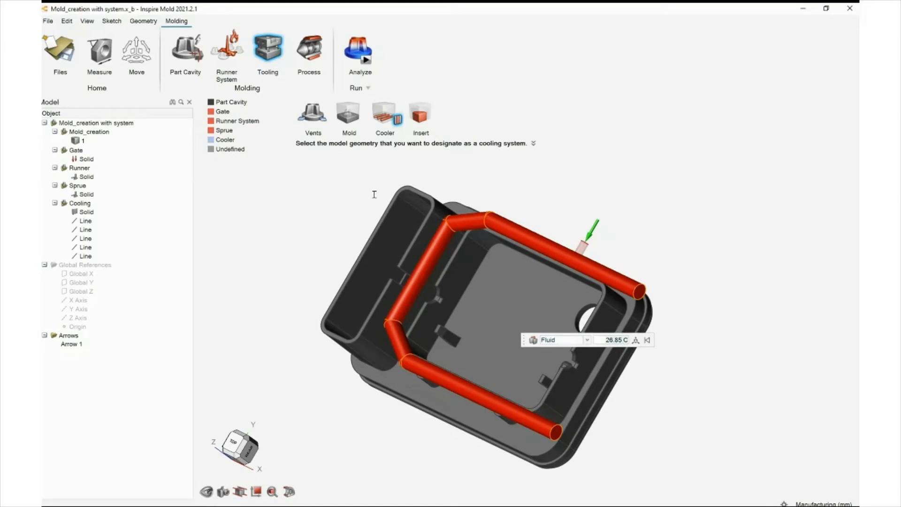
text(12)
key(Return)
key(Escape)
middle_drag(380, 170, 336, 215)
right_drag(298, 140, 325, 107)
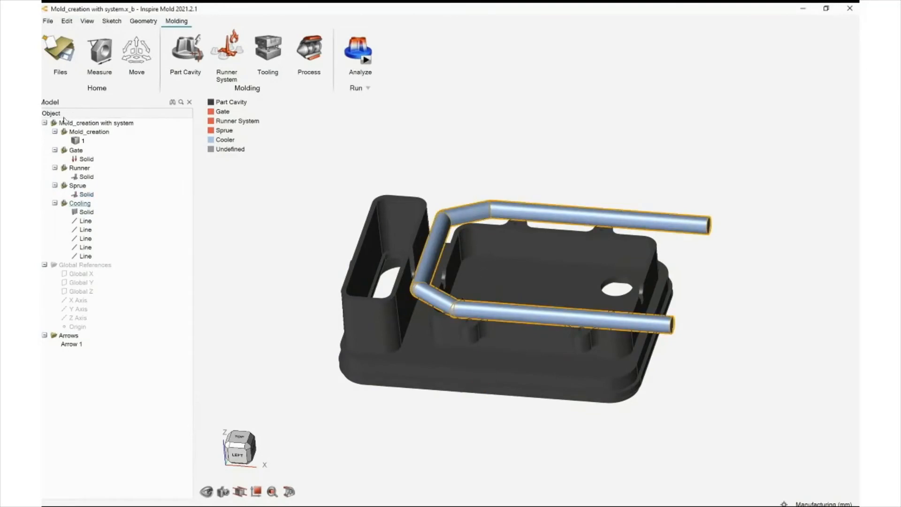
Delete the existing Cooling system from the model
click(80, 203)
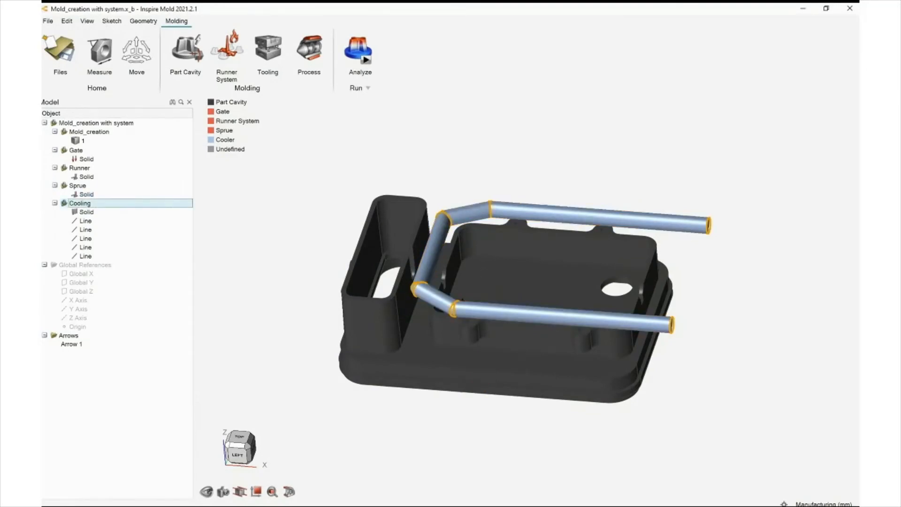
key(Delete)
right_drag(172, 224, 296, 215)
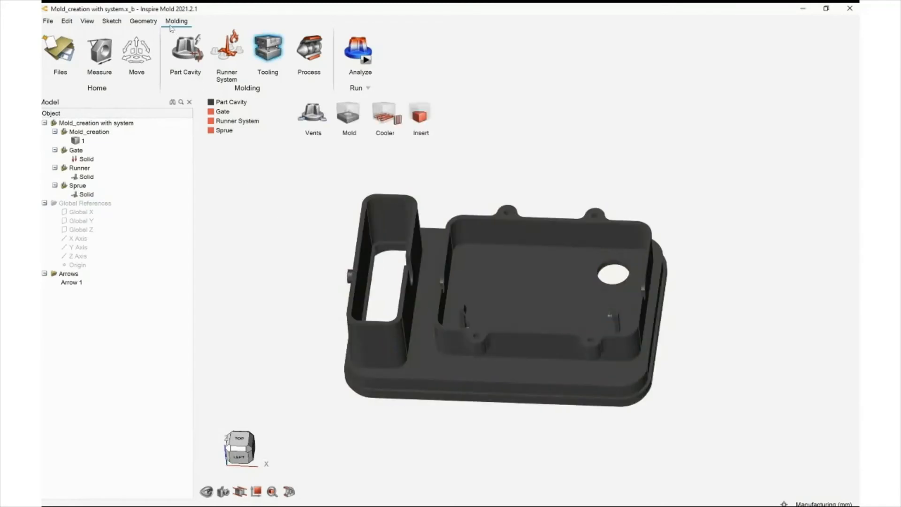
Create a steel mold block around the part at 56.85 °C and start removing the gap to a surface
click(385, 112)
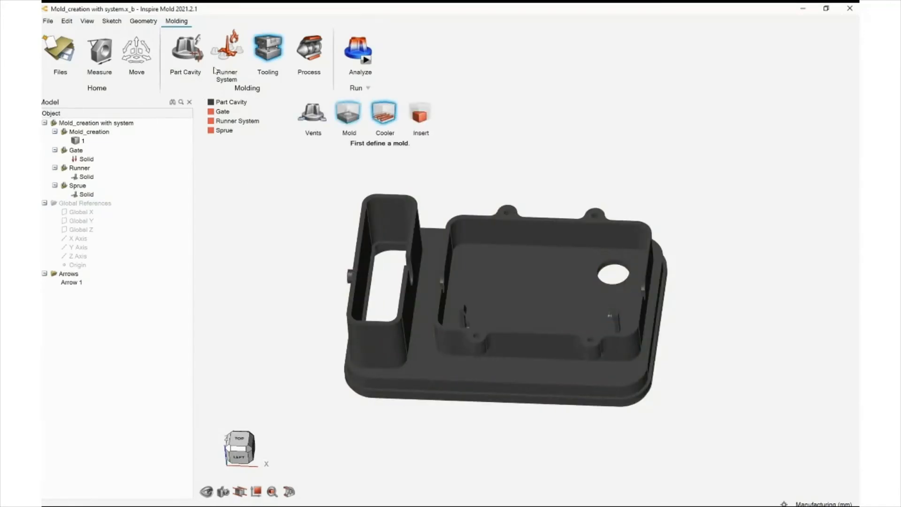
click(343, 117)
middle_drag(343, 117, 311, 156)
scroll(311, 157, down, 5)
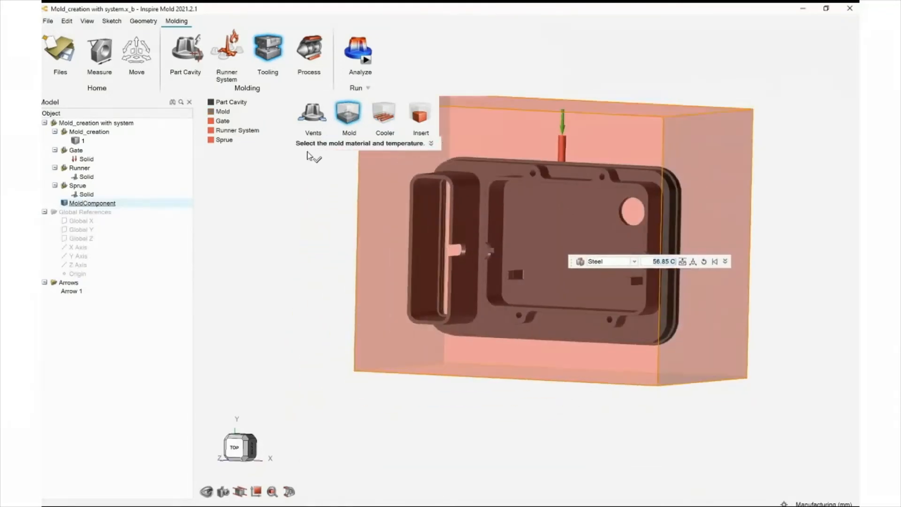
right_drag(495, 165, 424, 221)
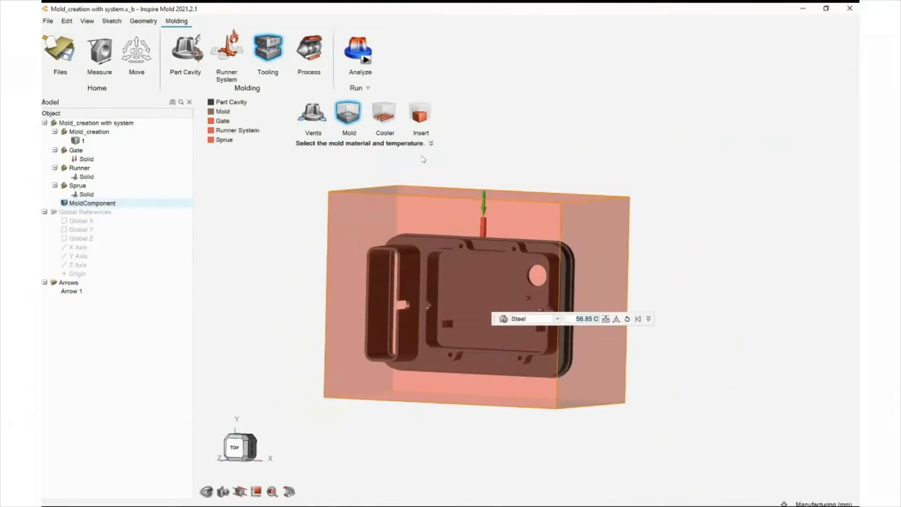
middle_drag(423, 159, 417, 168)
right_drag(417, 168, 430, 164)
right_drag(398, 101, 380, 129)
middle_drag(380, 129, 377, 187)
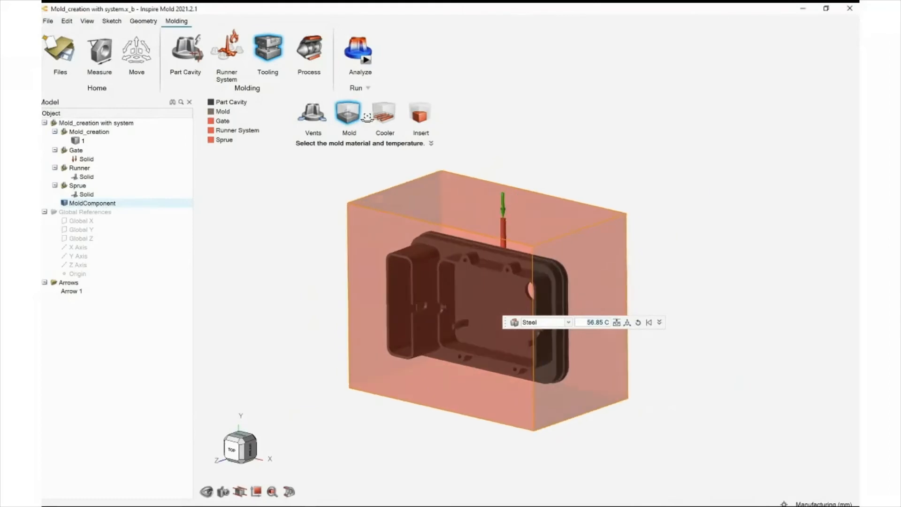
click(617, 323)
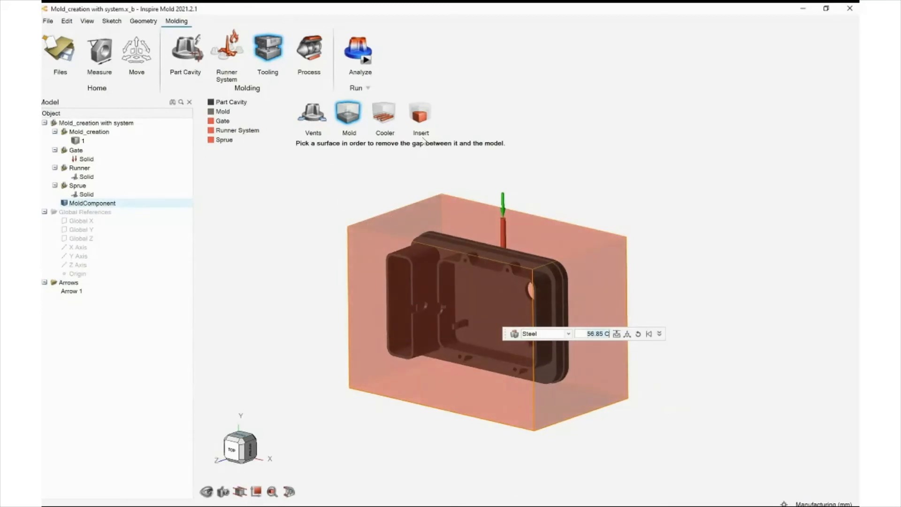
Hide the mold and sketch a U-shaped cooling channel from the top, legs about 99 mm and 98 mm, cross segment about 52 mm
key(h)
middle_drag(361, 138, 405, 129)
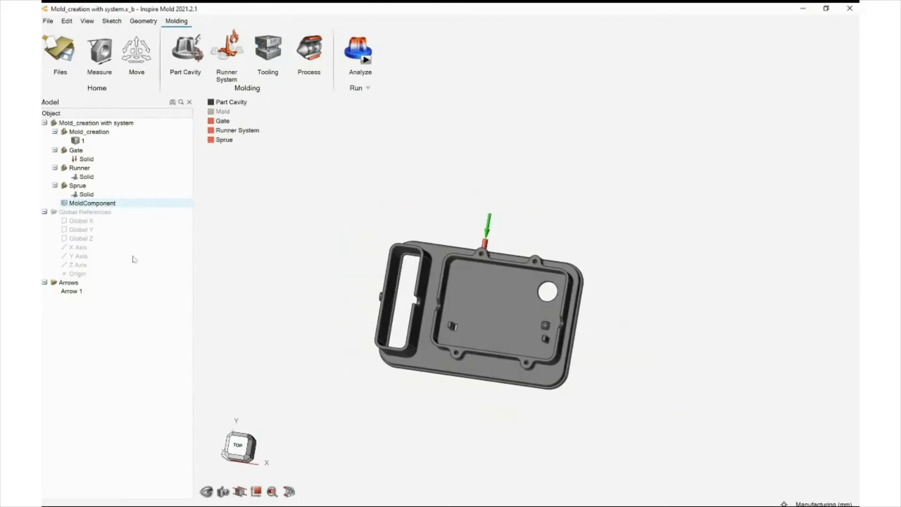
click(239, 446)
click(267, 50)
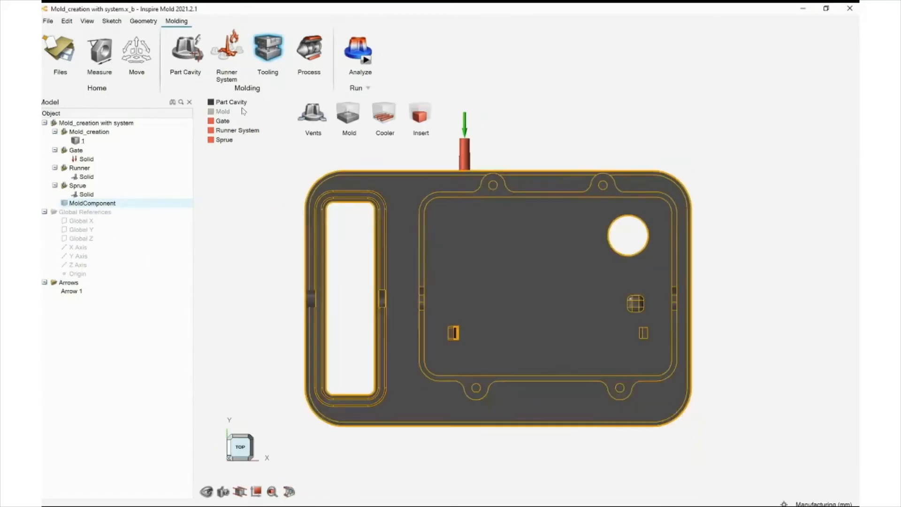
click(384, 113)
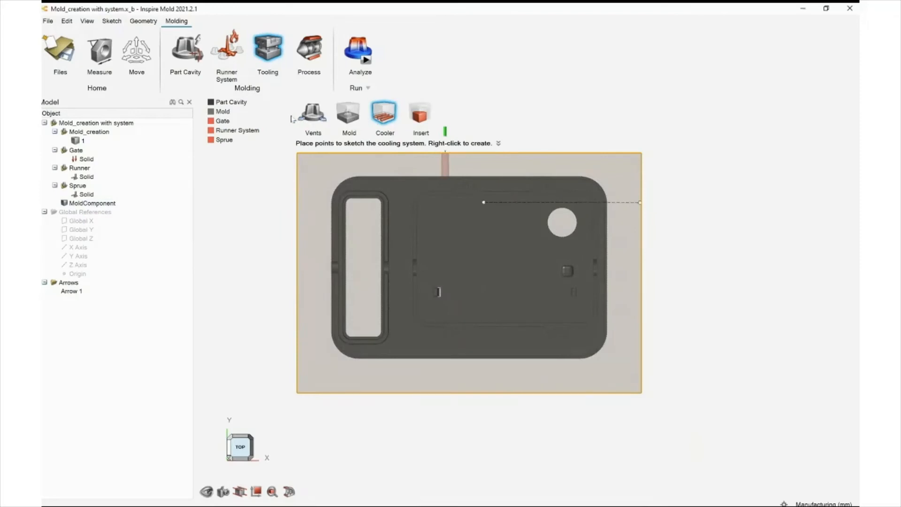
click(411, 204)
click(397, 205)
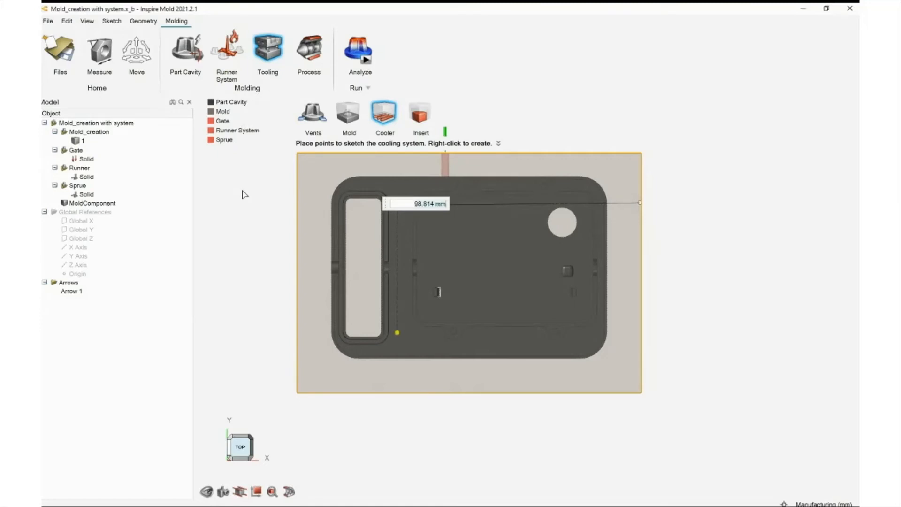
click(397, 334)
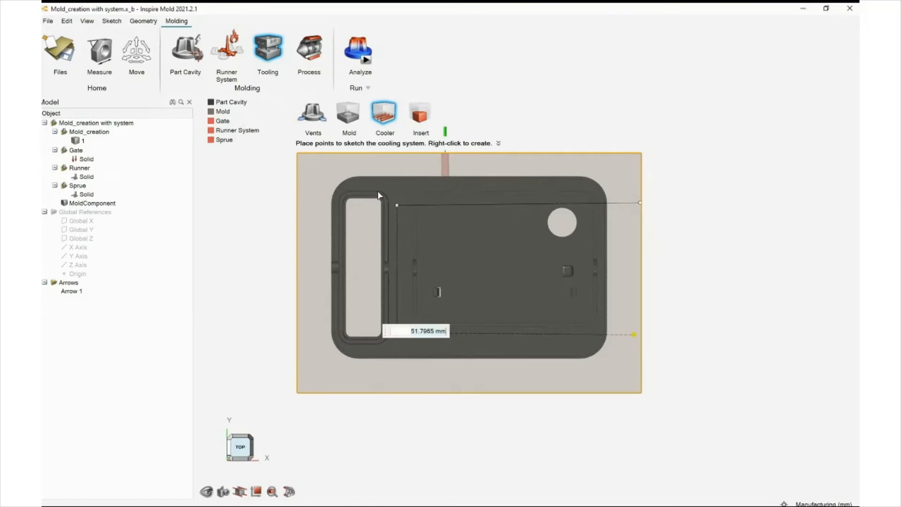
click(638, 332)
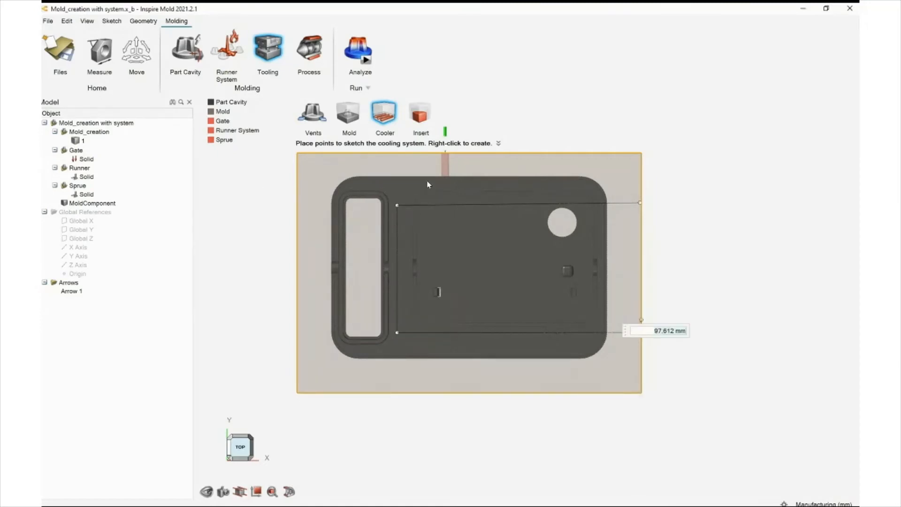
right_click(439, 165)
Move the new cooling channel 8 mm along X
right_drag(286, 262, 353, 221)
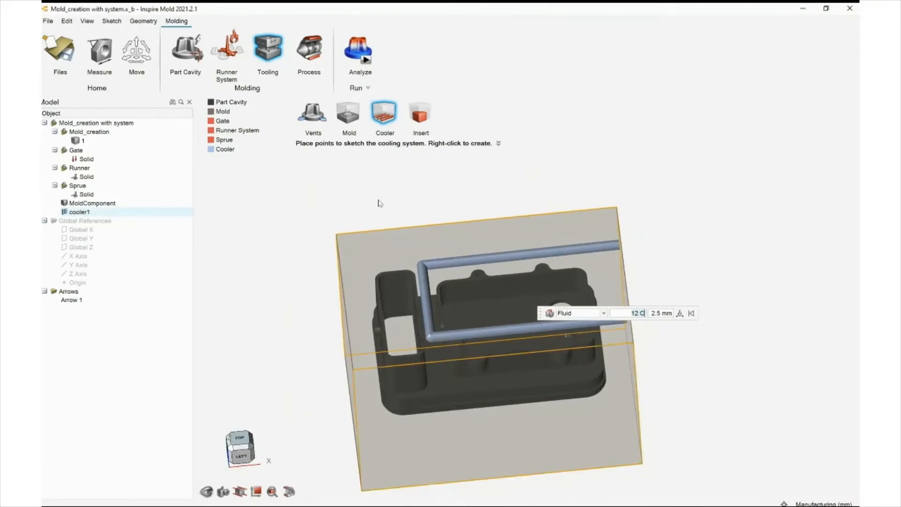
right_drag(291, 224, 396, 181)
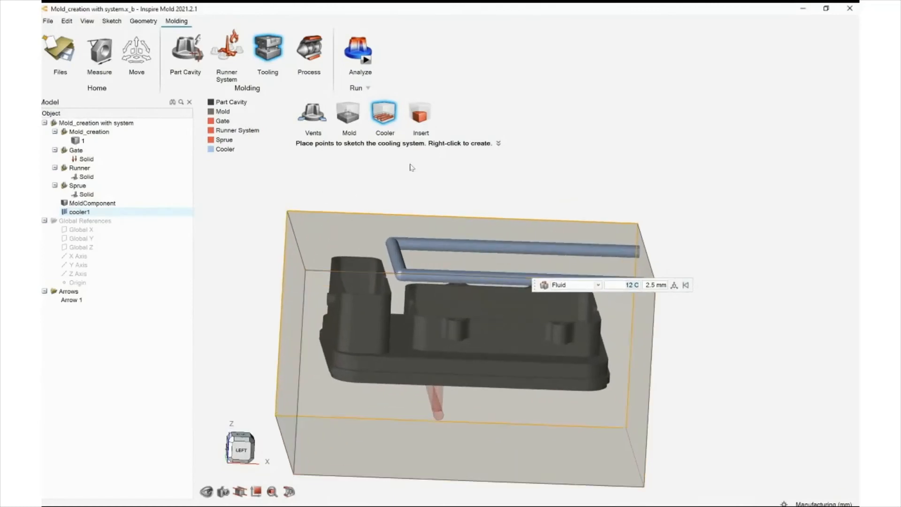
key(m)
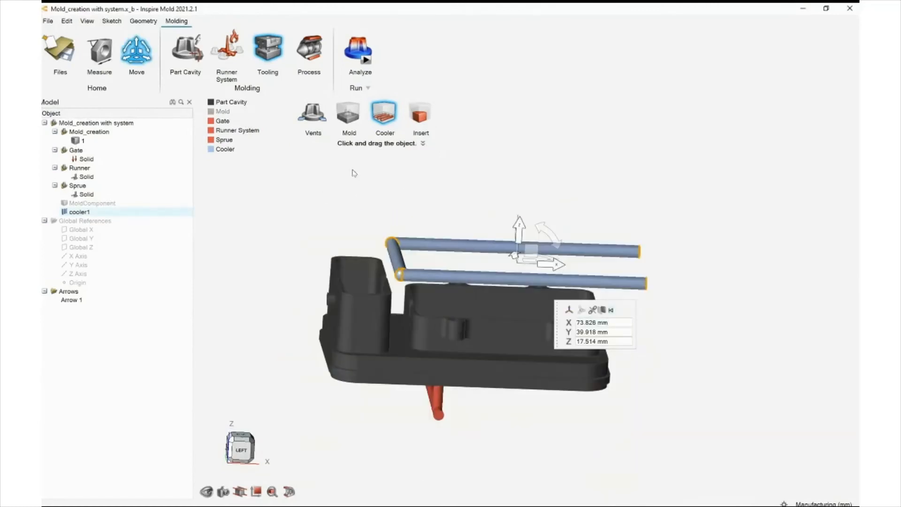
drag(311, 129, 338, 170)
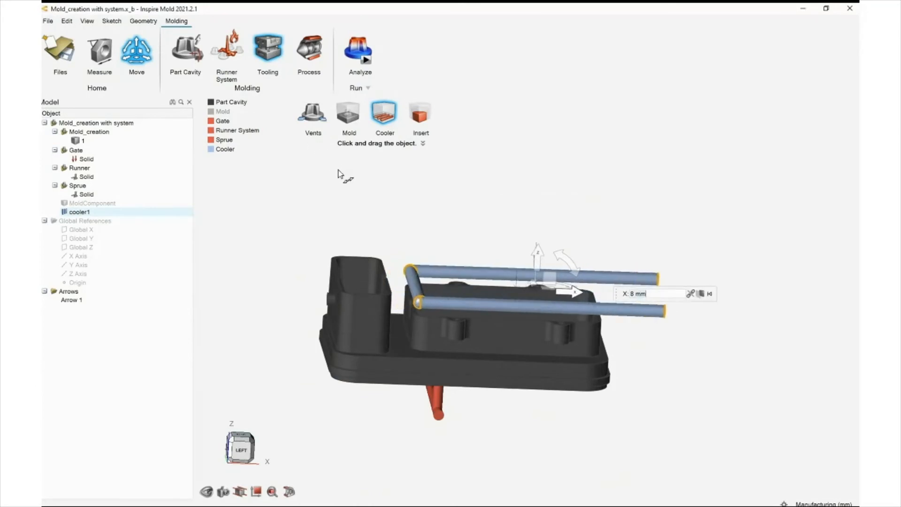
mouse_move(389, 213)
middle_down()
mouse_move(381, 210)
mouse_move(389, 209)
middle_up()
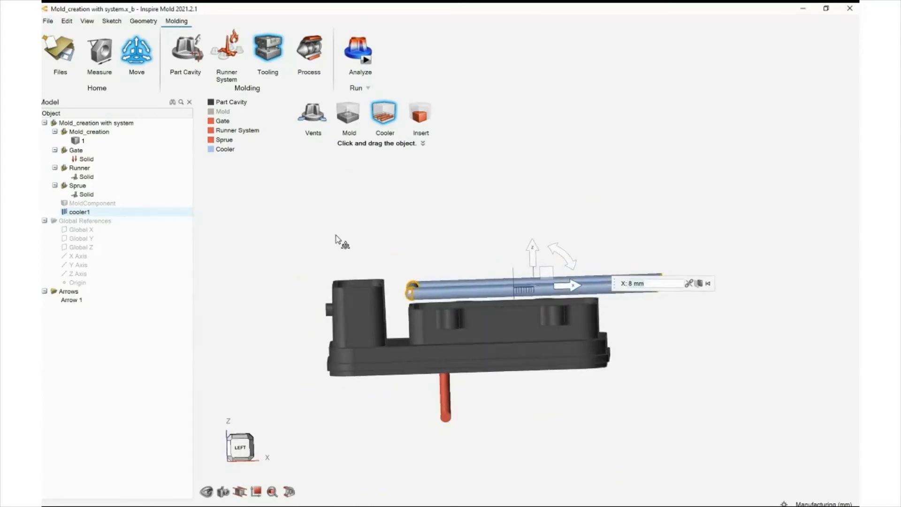
middle_drag(339, 241, 332, 243)
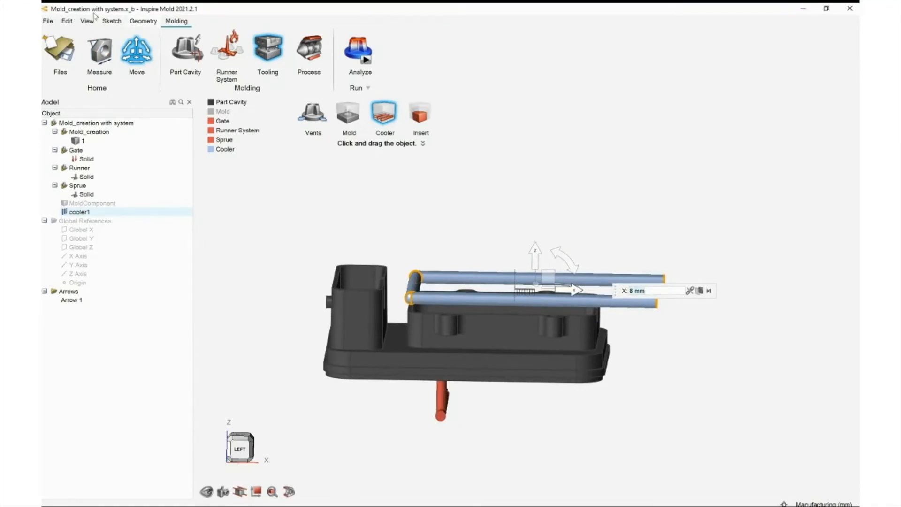
Review the cooling channel's position inside the mold block, then close the cooler tool
click(345, 109)
right_drag(298, 106, 297, 178)
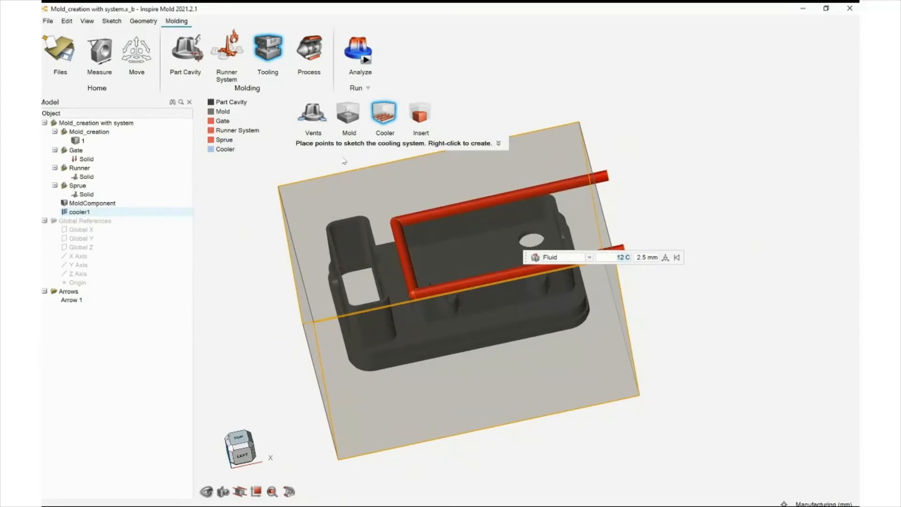
right_click(415, 191)
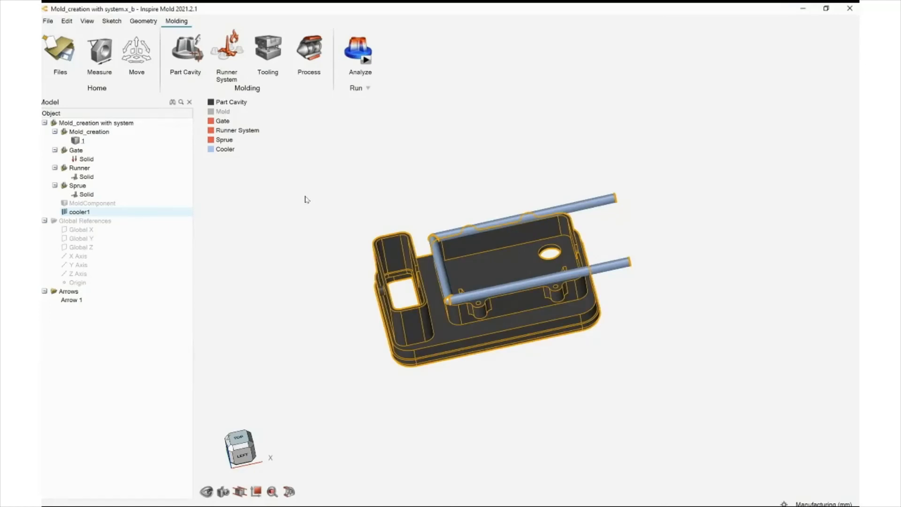
mouse_move(331, 208)
right_down()
mouse_move(316, 213)
mouse_move(325, 214)
right_up()
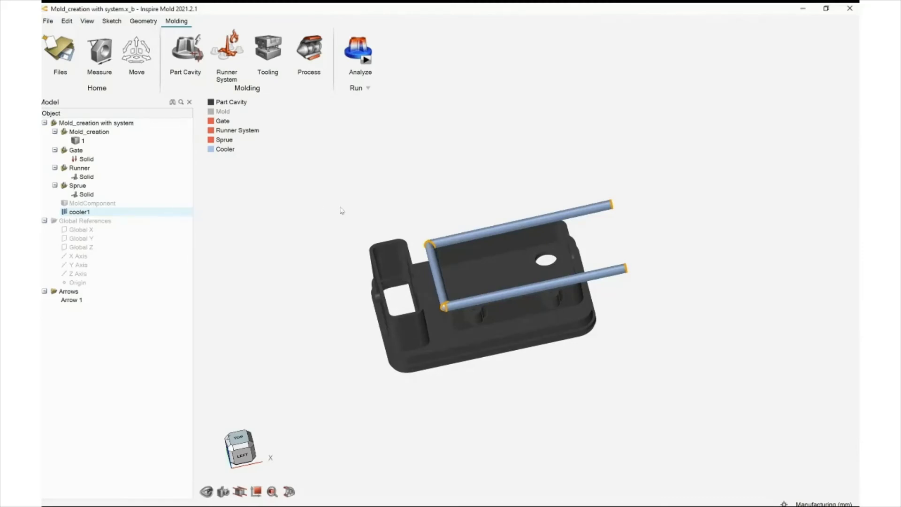
Review the process parameters' packing, cooling and machine settings, then close the dialog
middle_drag(342, 211, 314, 216)
scroll(299, 171, up, 2)
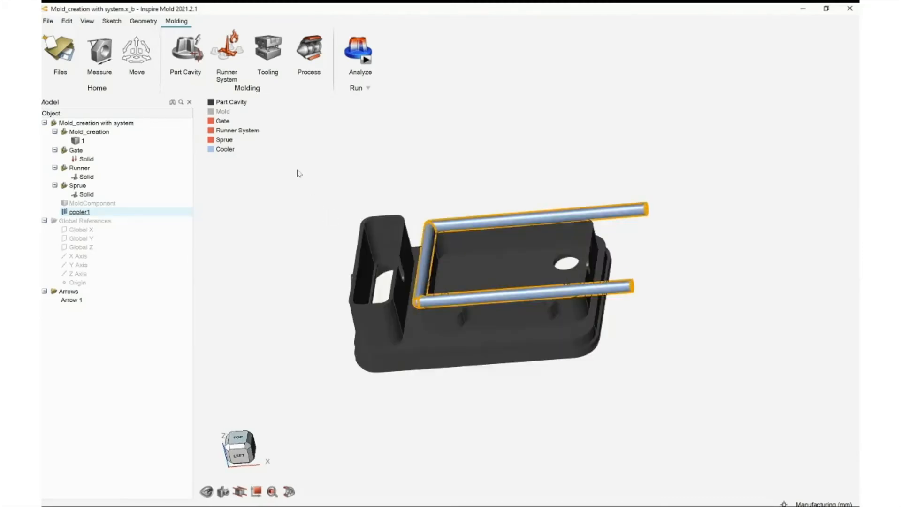
middle_drag(298, 172, 292, 204)
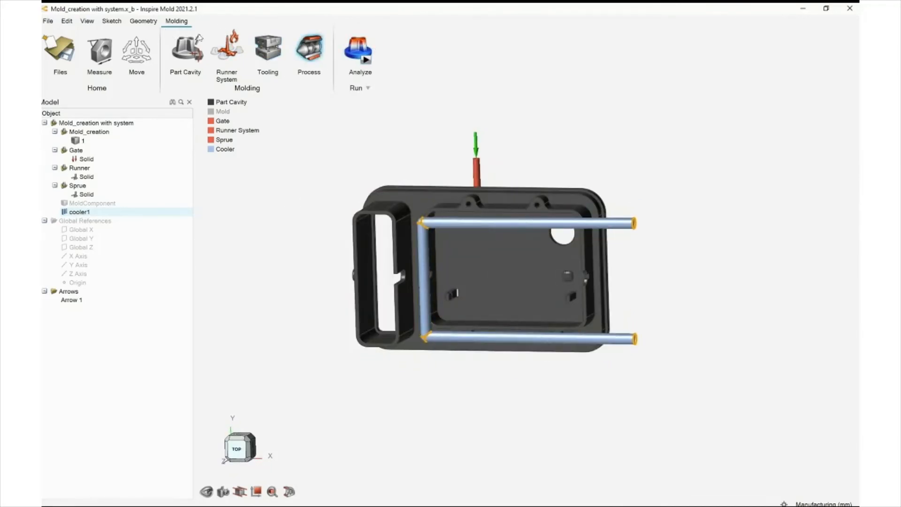
click(309, 48)
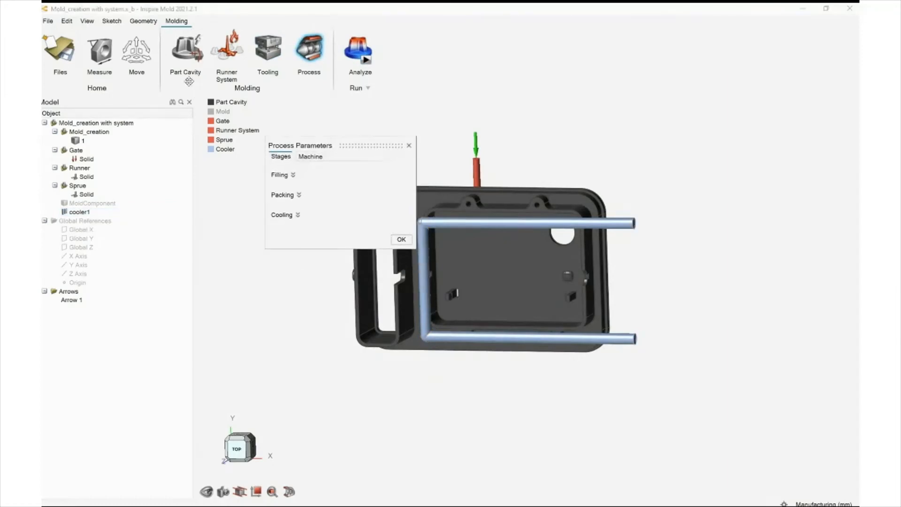
click(287, 195)
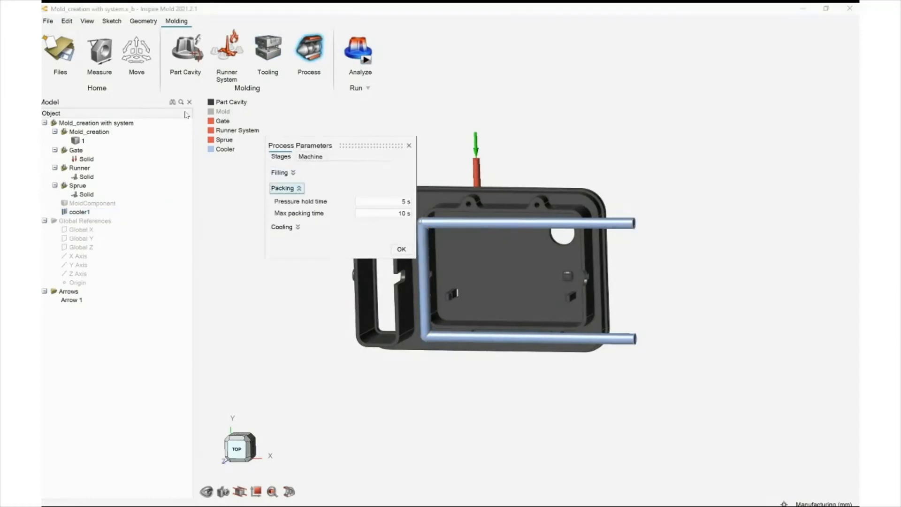
click(285, 188)
click(283, 227)
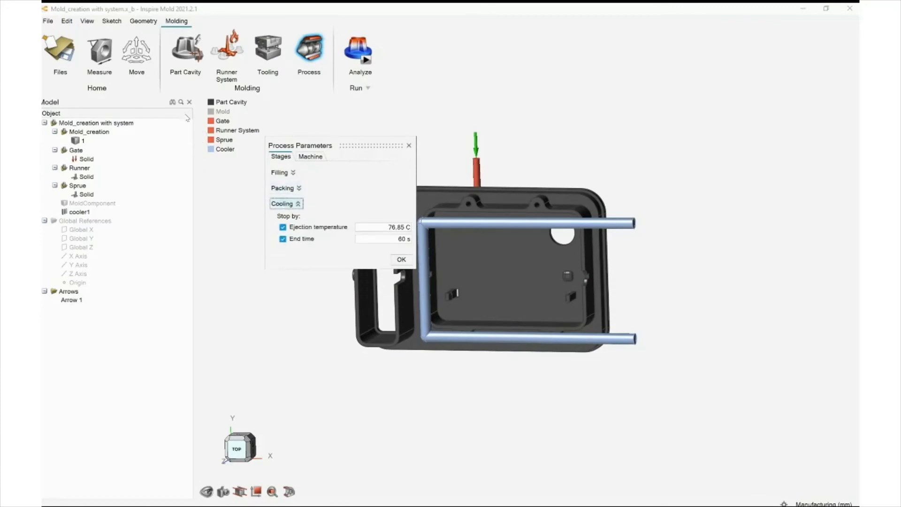
click(285, 203)
click(311, 157)
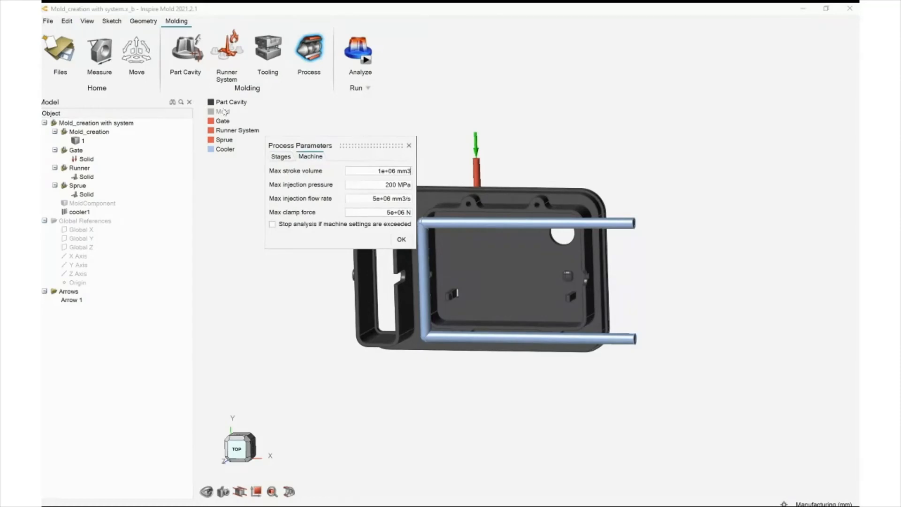
click(409, 146)
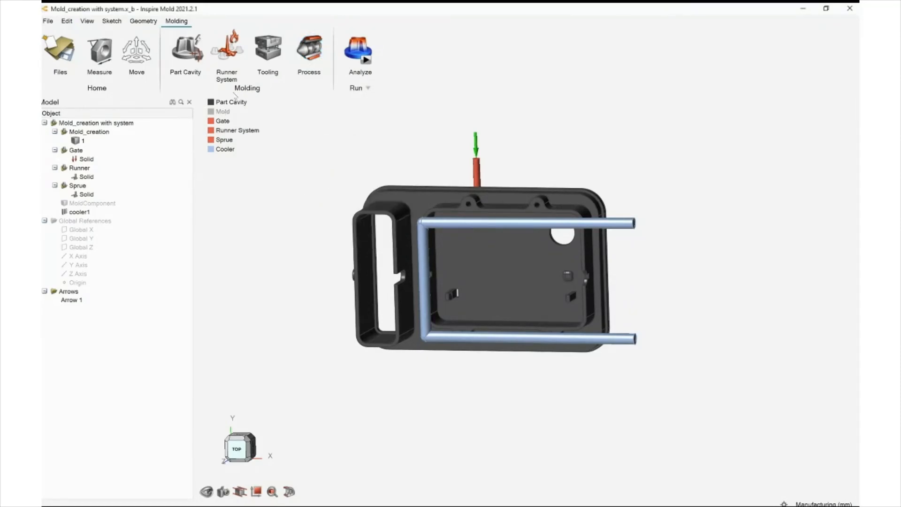
Open the file 'Step 4Mold_creation with detailed results Filling and Packing' without saving the current model
scroll(383, 163, down, 2)
right_drag(325, 189, 346, 198)
right_drag(190, 139, 194, 140)
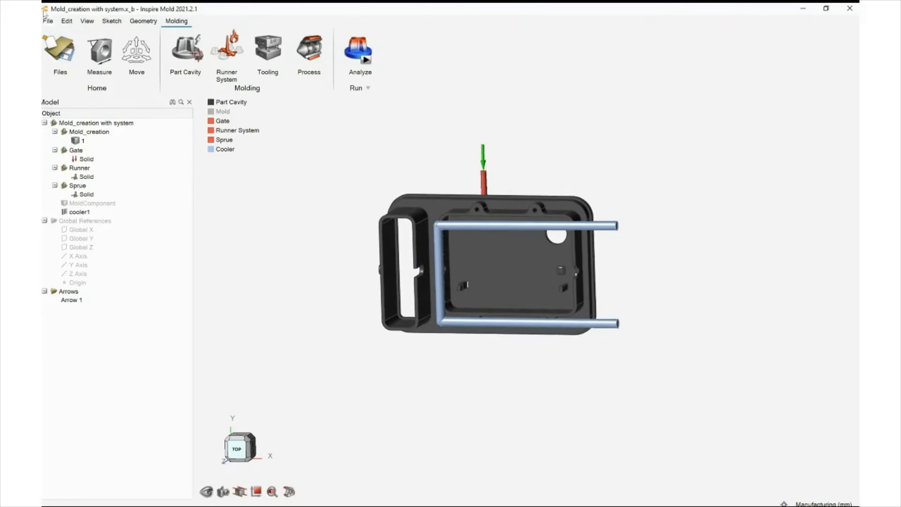
click(51, 42)
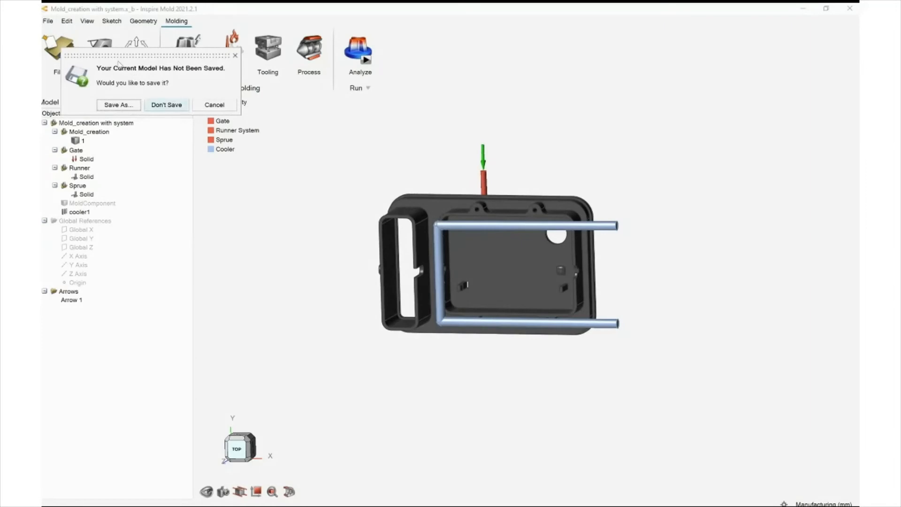
click(181, 105)
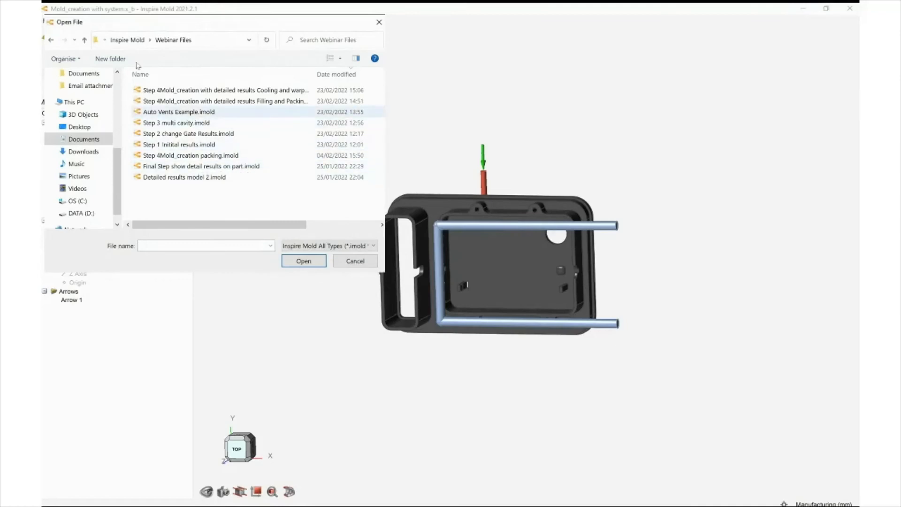
click(165, 101)
double_click(164, 102)
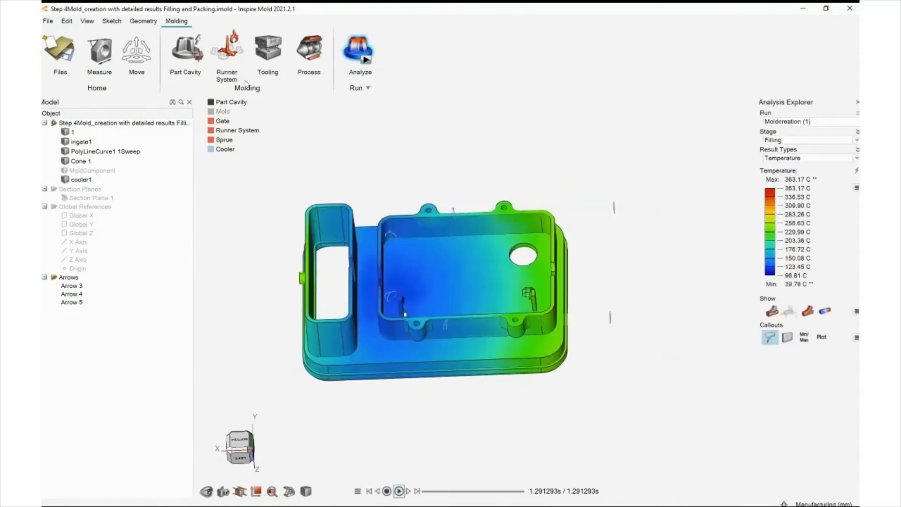
Examine the filling and packing mold temperature results on the mold block
middle_drag(259, 99, 245, 164)
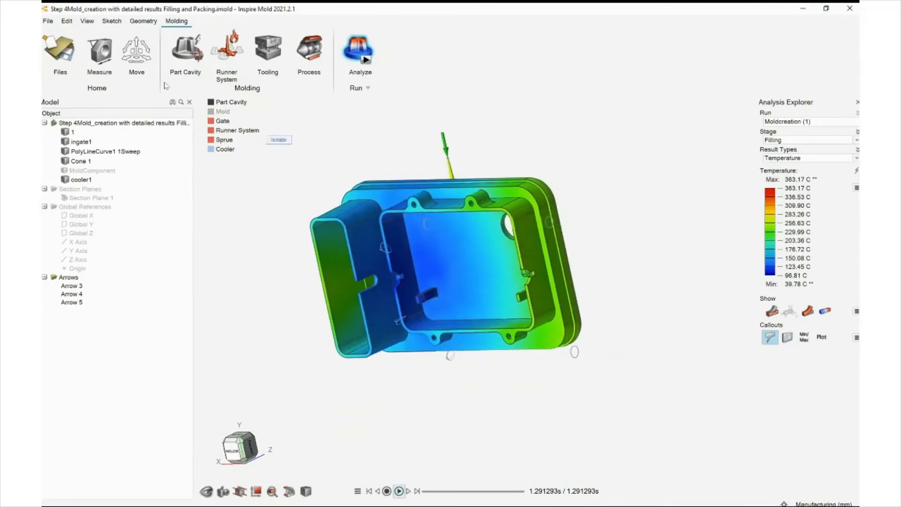
middle_drag(331, 220, 422, 108)
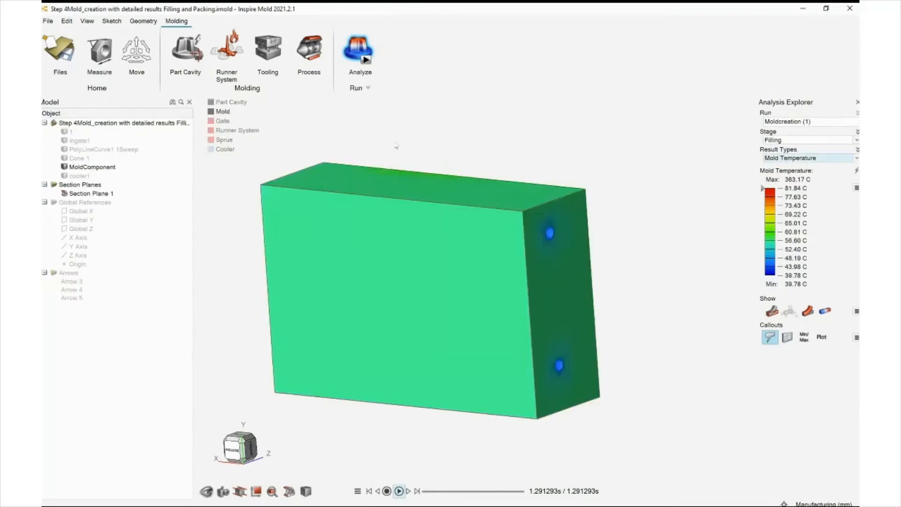
middle_drag(373, 158, 239, 98)
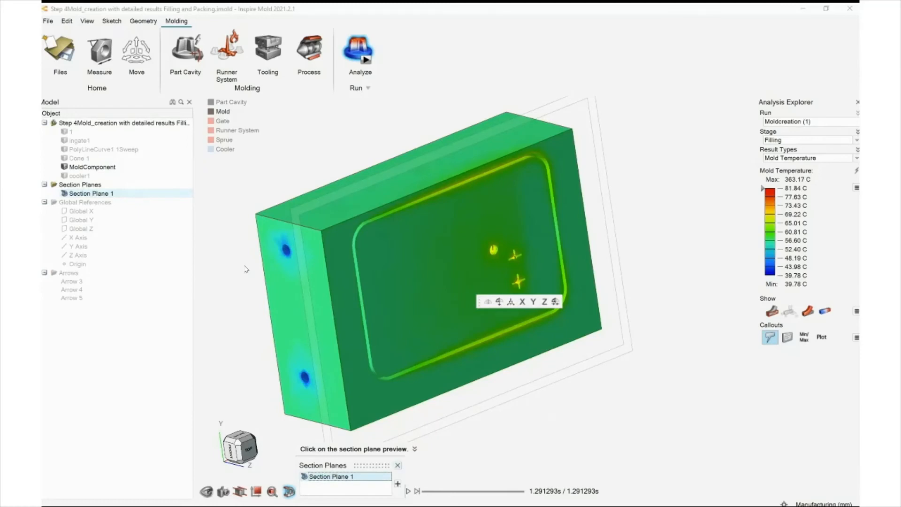
key(Escape)
middle_drag(353, 238, 328, 259)
key(space)
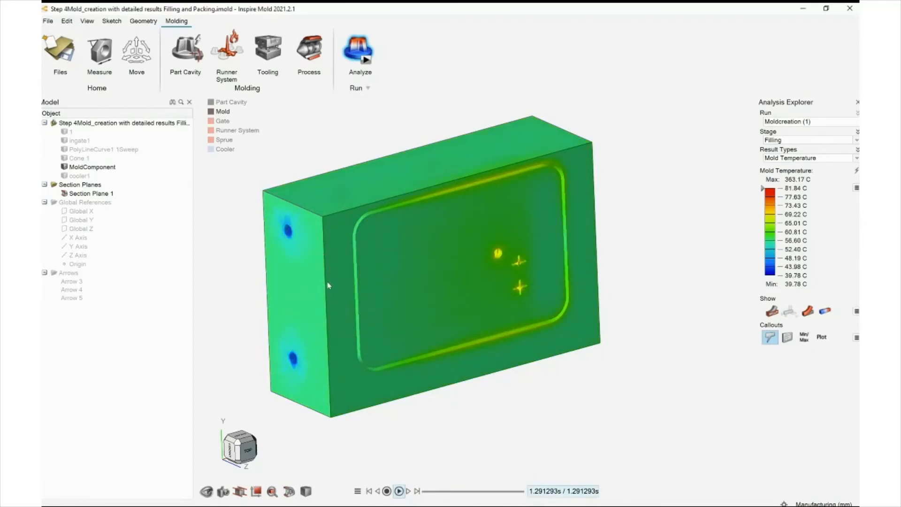
right_drag(328, 244, 342, 235)
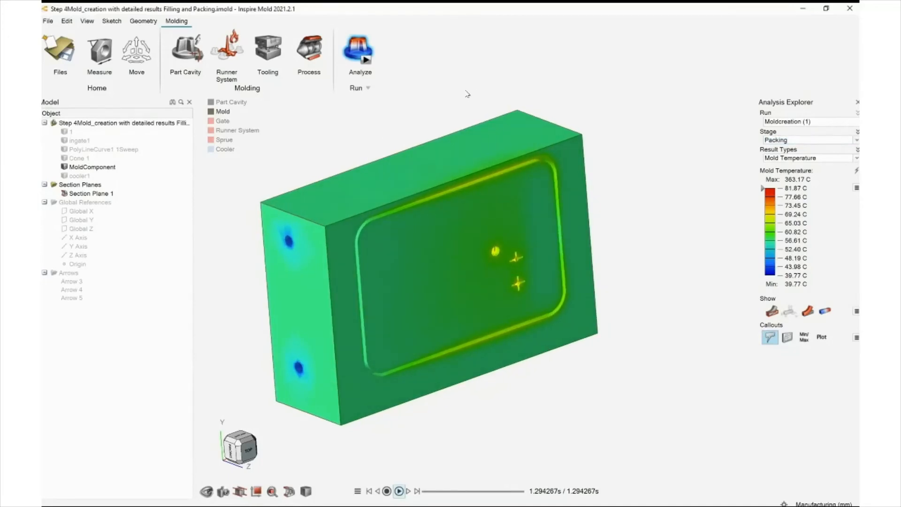
middle_drag(334, 202, 386, 192)
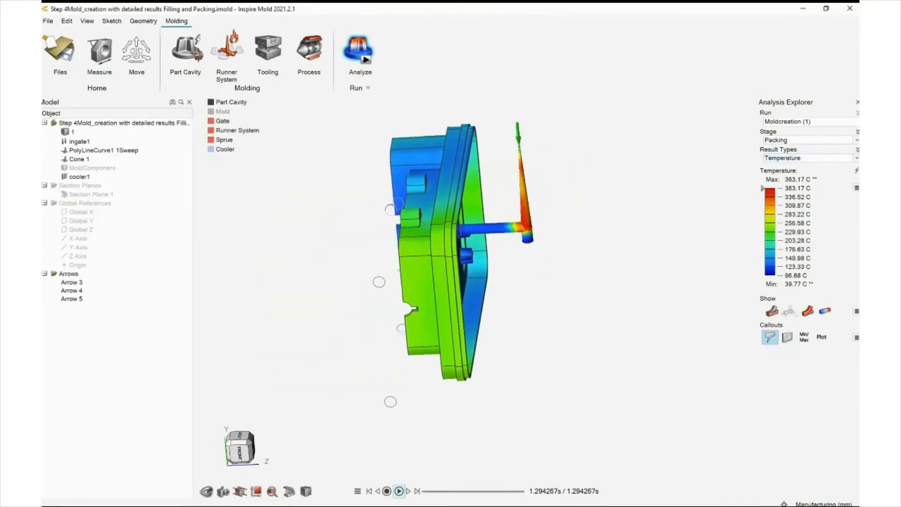
Inspect the packing temperature and pressure results on the part, probing a point on its floor
middle_drag(368, 169, 289, 238)
right_drag(245, 227, 240, 223)
mouse_move(241, 223)
middle_down()
mouse_move(253, 226)
mouse_move(243, 221)
middle_up()
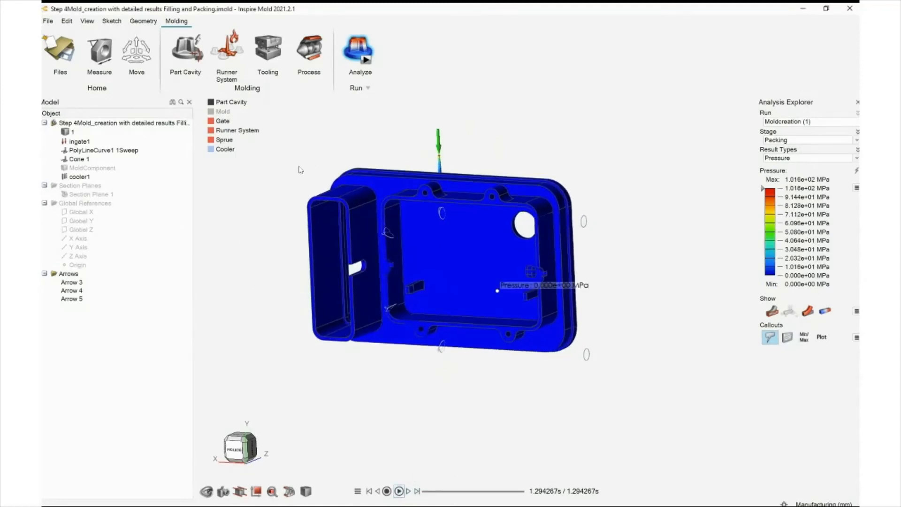
click(501, 224)
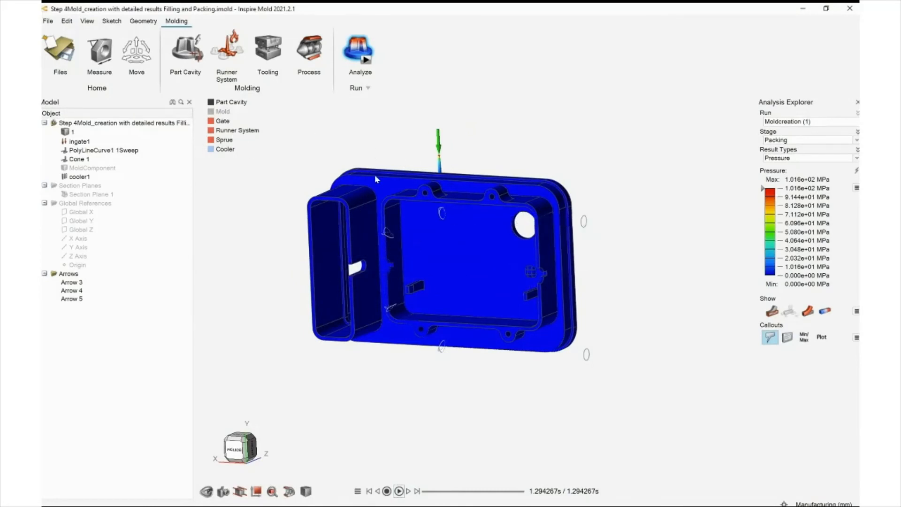
mouse_move(426, 116)
middle_down()
mouse_move(395, 140)
mouse_move(348, 143)
mouse_move(410, 123)
middle_up()
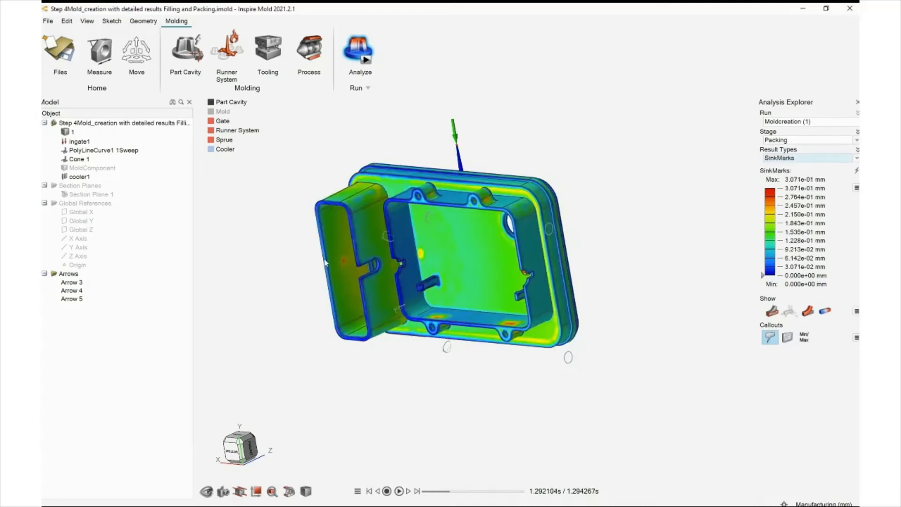
Inspect the packing sink mark results, probing values on the part's walls and floor
middle_drag(260, 252, 324, 227)
middle_drag(293, 228, 271, 226)
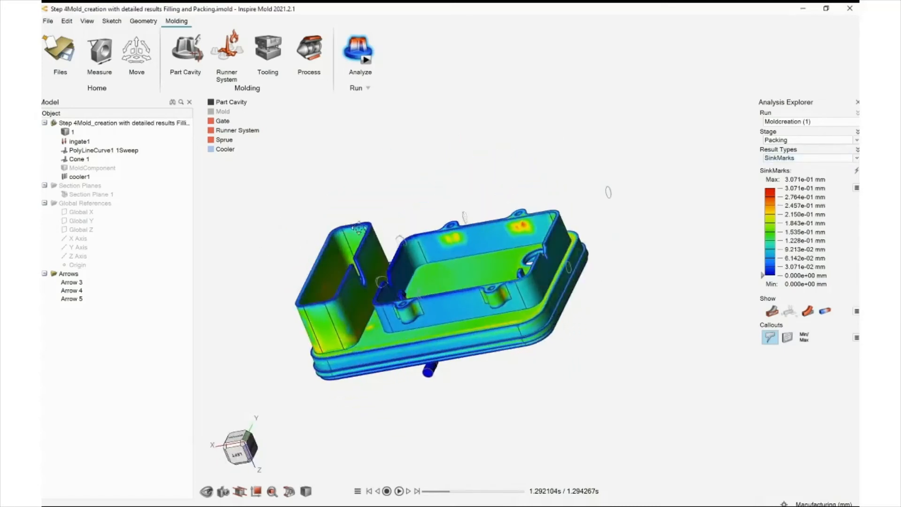
right_drag(358, 228, 443, 187)
middle_drag(404, 203, 424, 224)
mouse_move(359, 218)
middle_down()
mouse_move(419, 231)
mouse_move(402, 206)
mouse_move(336, 207)
mouse_move(311, 173)
mouse_move(353, 234)
middle_up()
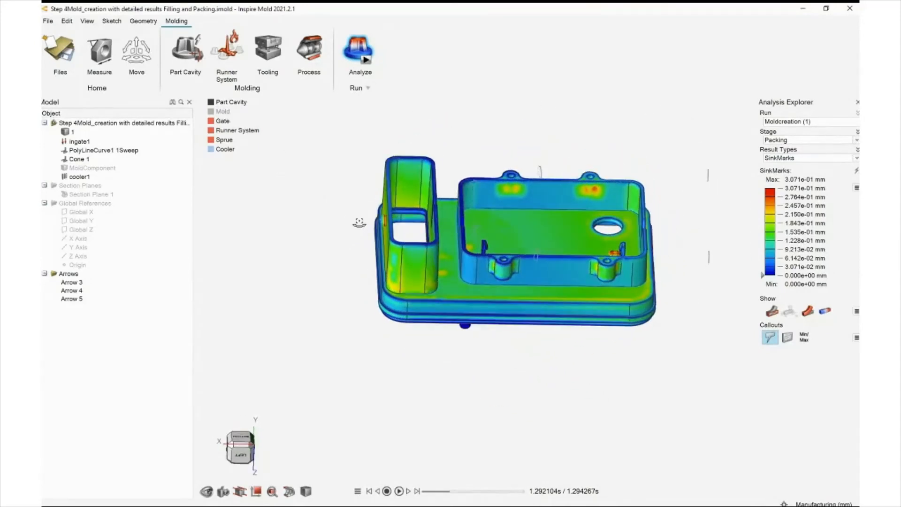
scroll(595, 192, up, 5)
scroll(595, 192, up, 3)
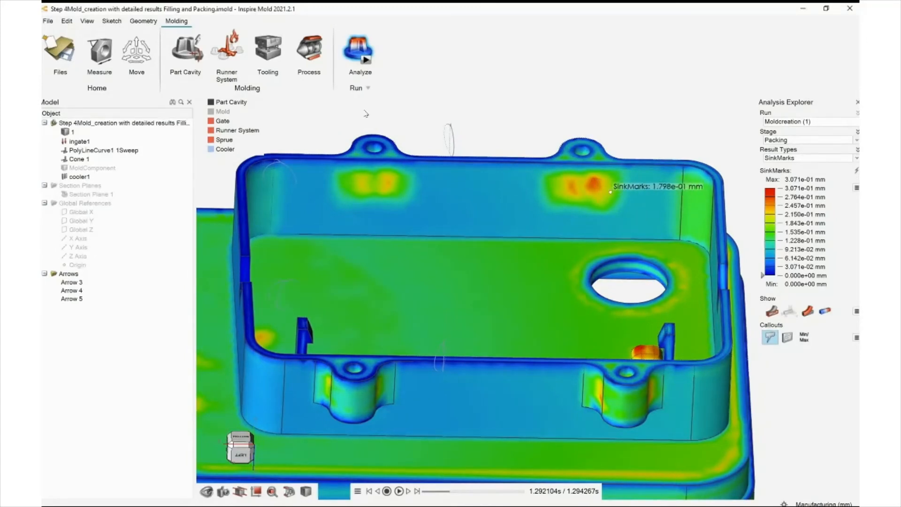
scroll(362, 134, down, 4)
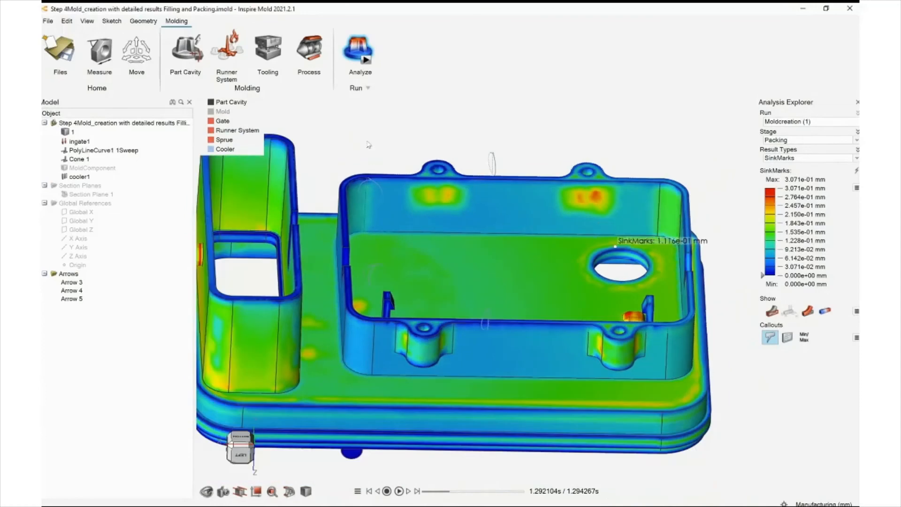
mouse_move(368, 144)
middle_down()
mouse_move(350, 169)
mouse_move(385, 141)
mouse_move(375, 144)
middle_up()
right_drag(375, 141, 341, 138)
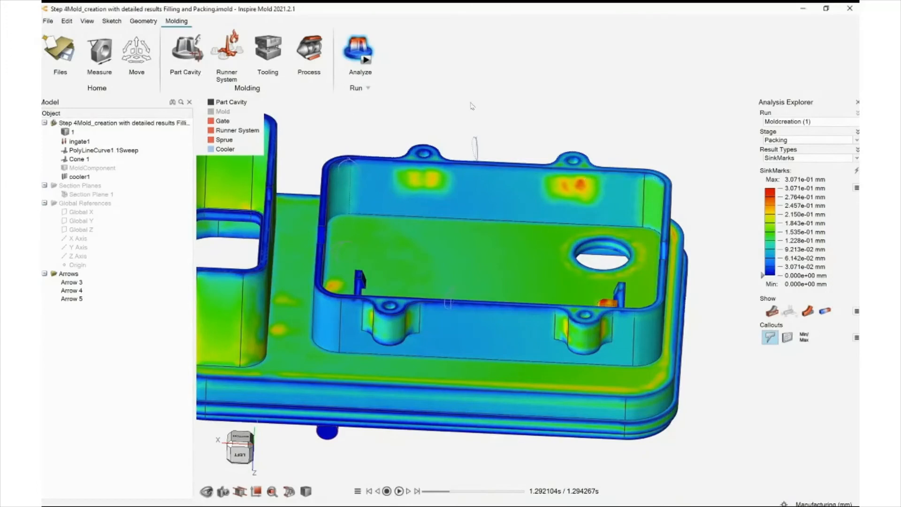
scroll(362, 140, down, 1)
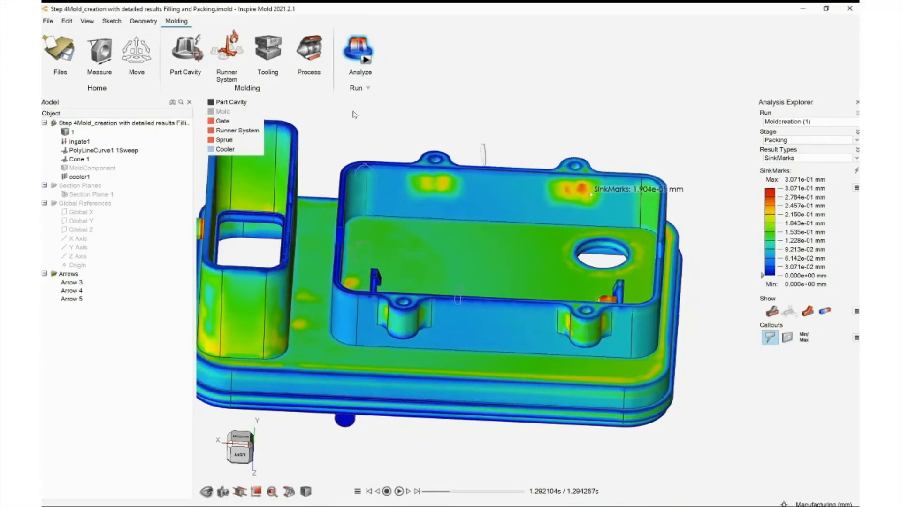
click(583, 189)
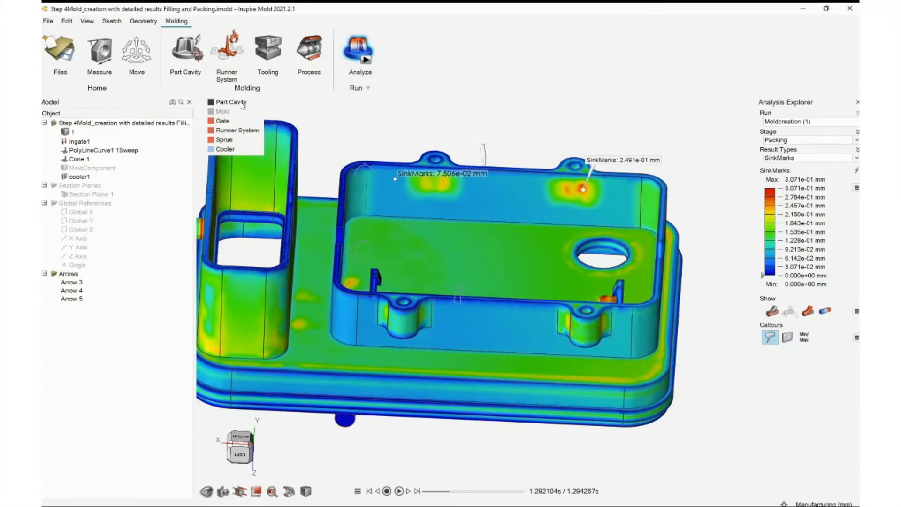
scroll(405, 168, down, 2)
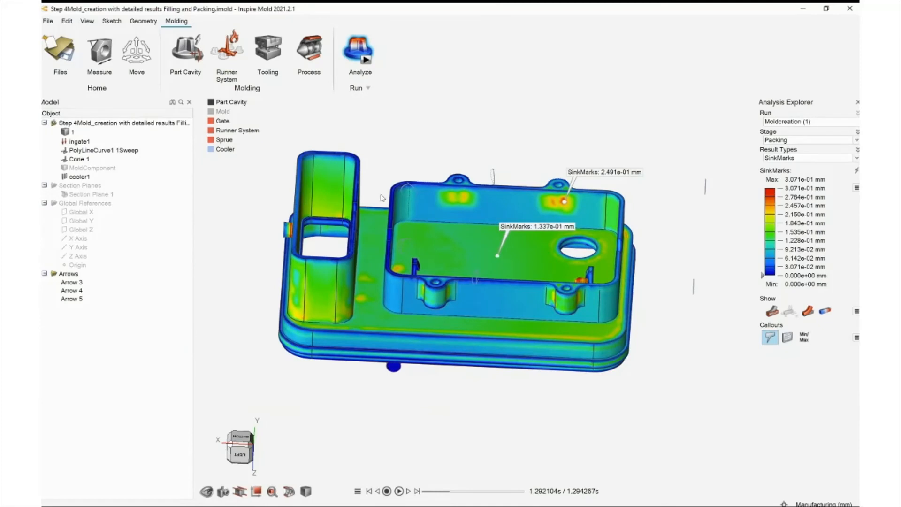
mouse_move(383, 197)
right_down()
mouse_move(389, 202)
mouse_move(381, 210)
right_up()
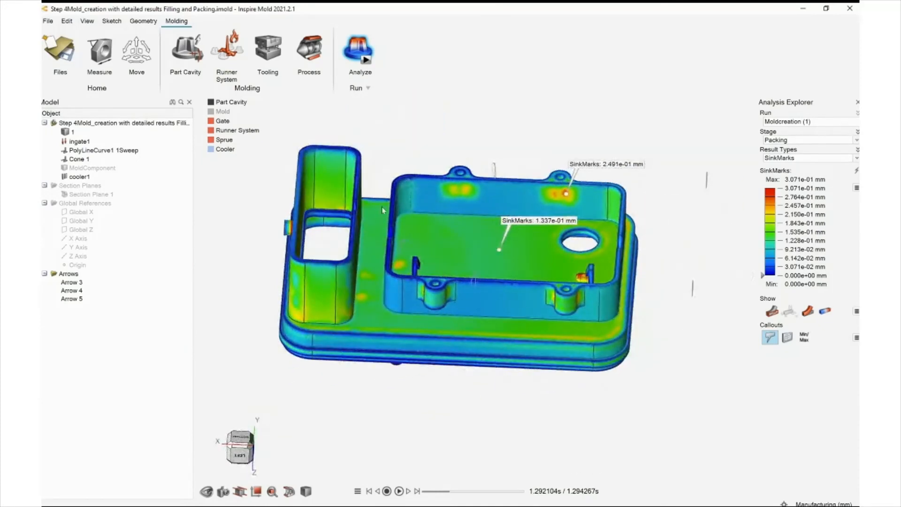
middle_drag(396, 205, 378, 197)
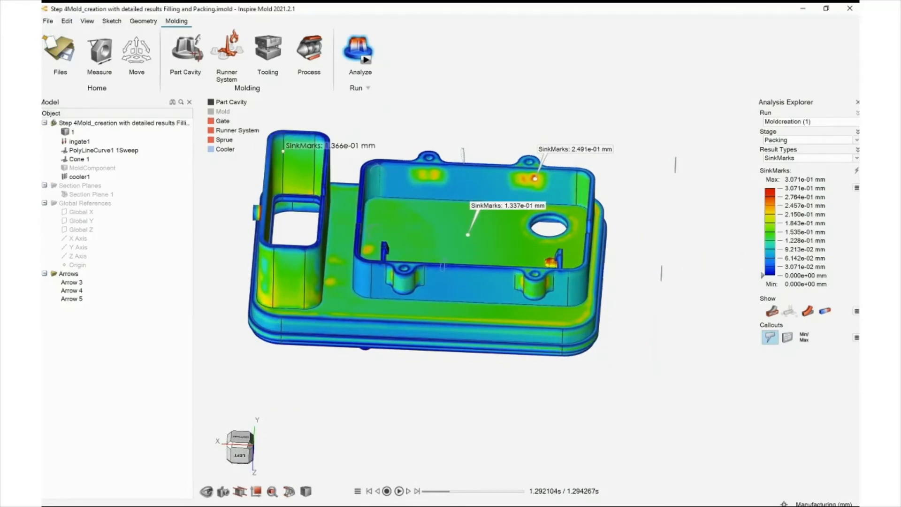
Open 'Step 4Mold_creation with detailed results Cooling and warpage' without saving, and scrub through the cooling temperature animation
click(60, 43)
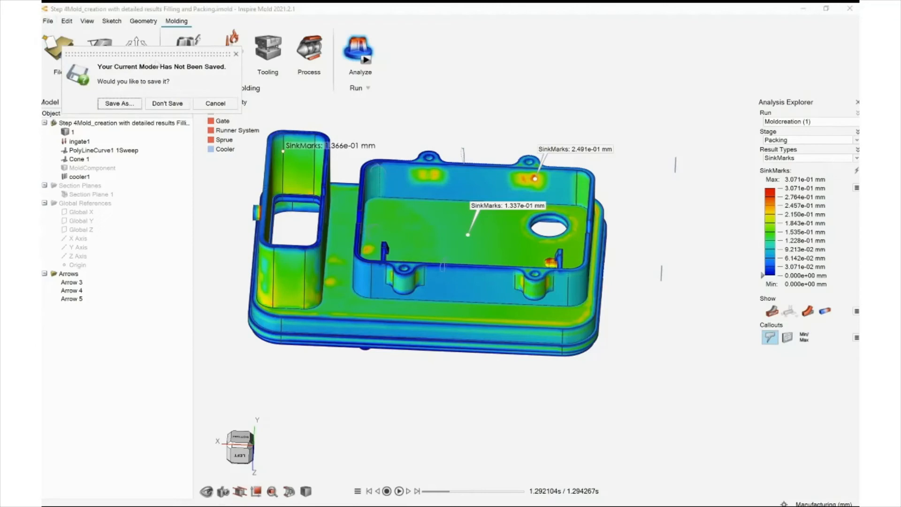
click(166, 103)
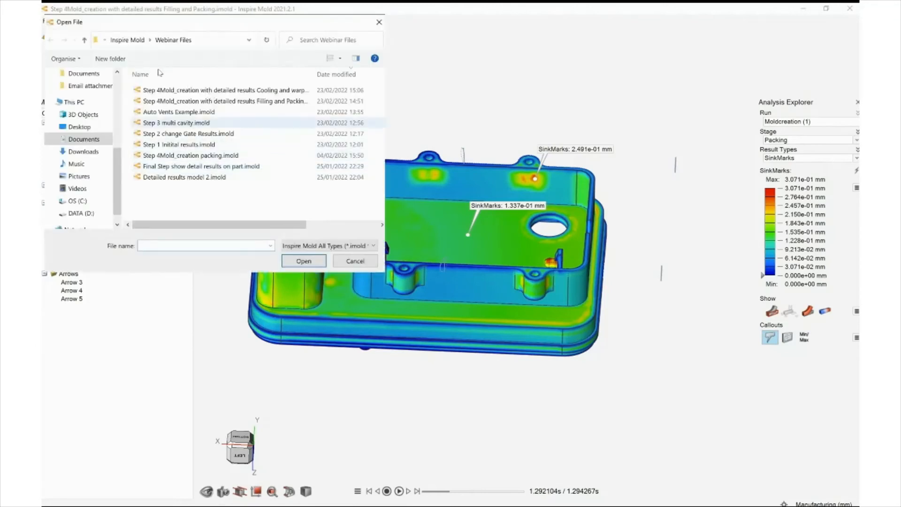
click(185, 90)
key(Return)
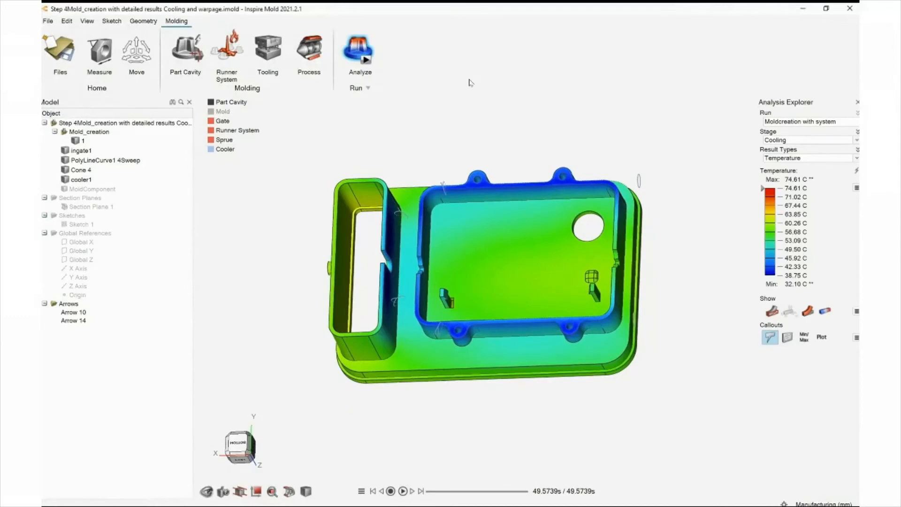
drag(523, 492, 429, 492)
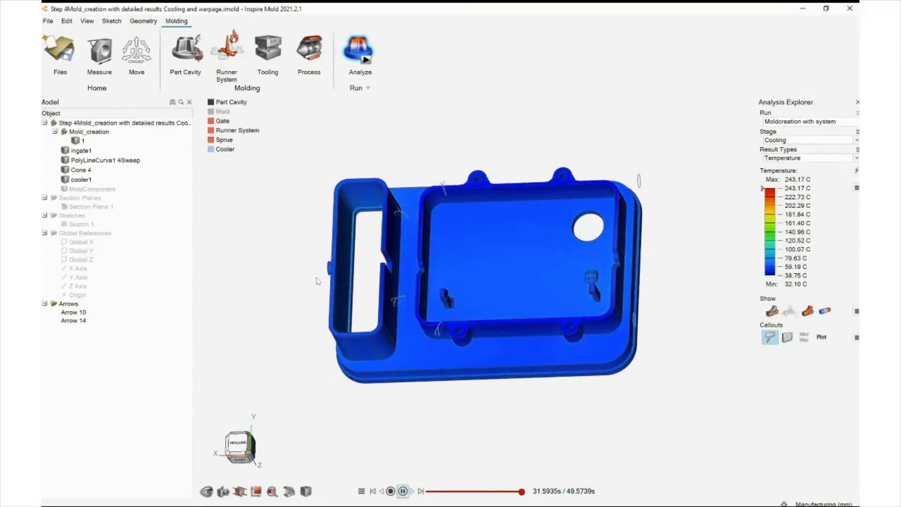
right_drag(382, 256, 383, 258)
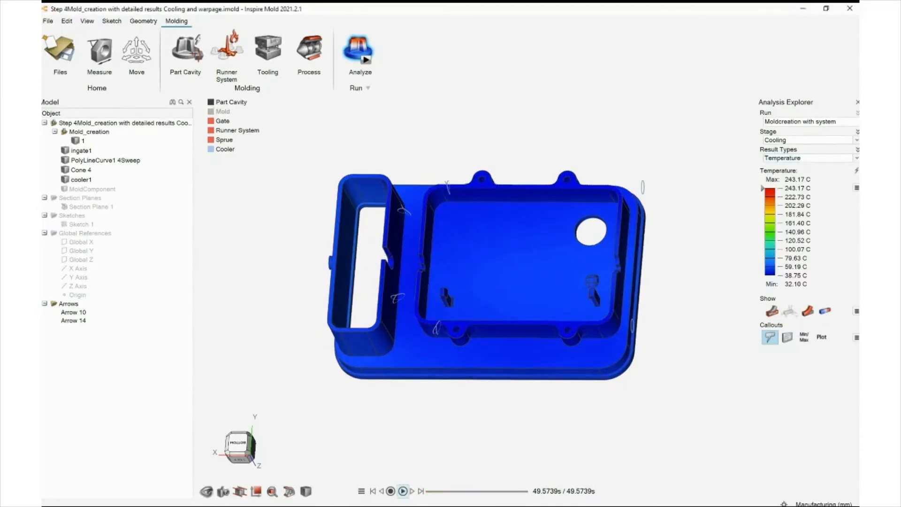
Inspect the cooling-stage mold temperature results on the mold block, probing temperatures near the cooling channels and part
middle_drag(336, 118, 273, 203)
right_drag(272, 204, 314, 154)
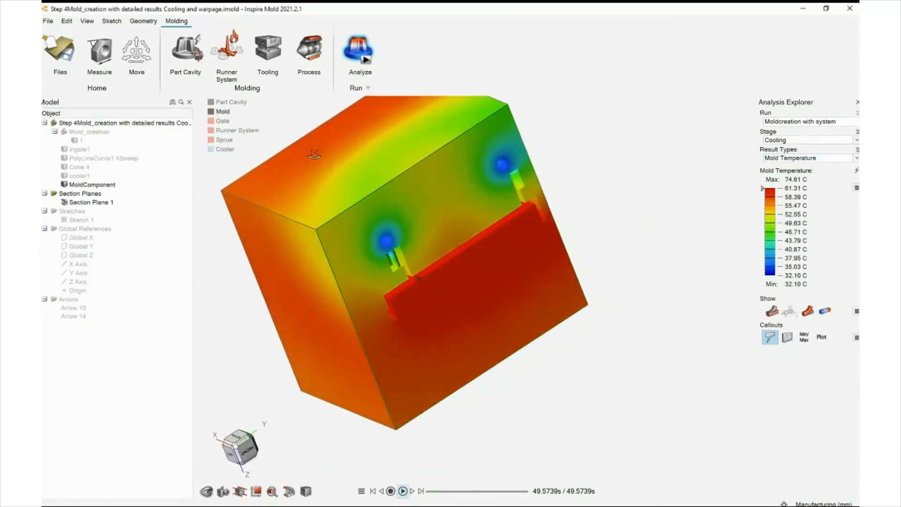
middle_drag(315, 210, 336, 221)
right_drag(335, 221, 307, 237)
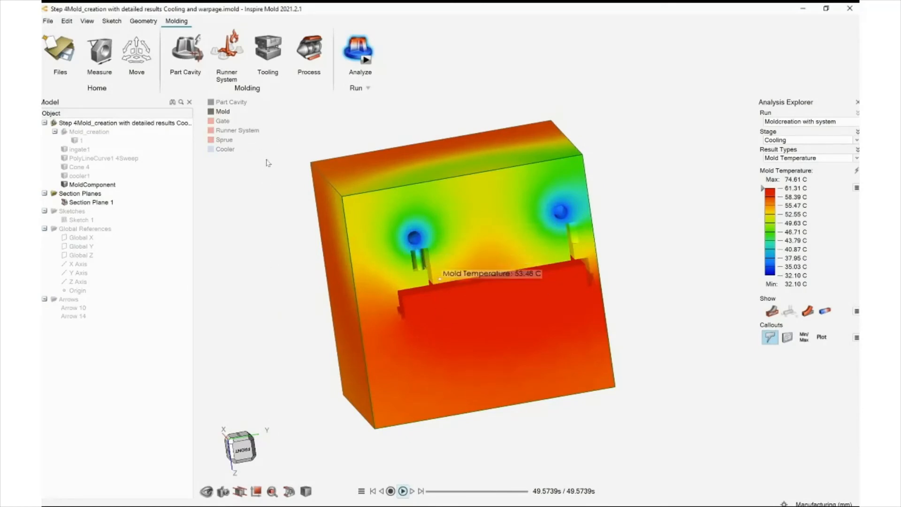
drag(505, 492, 445, 492)
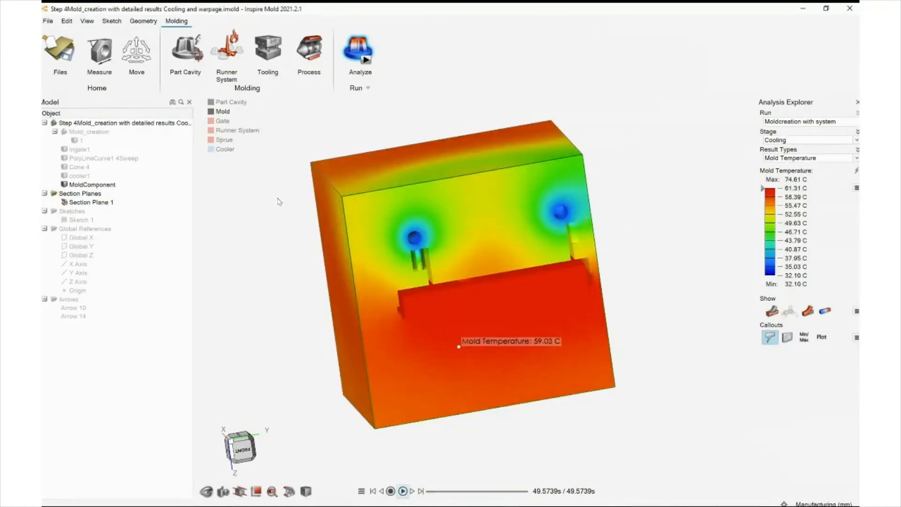
mouse_move(326, 252)
right_down()
mouse_move(346, 257)
mouse_move(337, 253)
right_up()
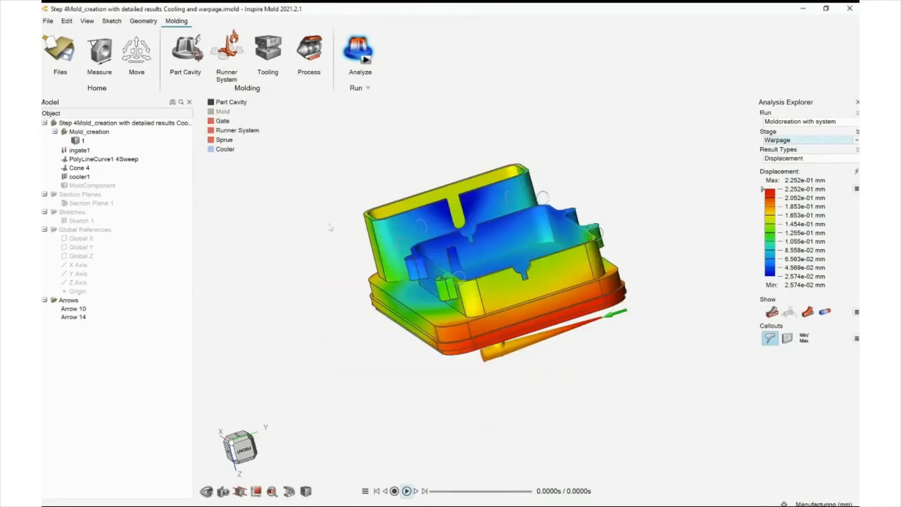
Review the warpage displacement results and measure the distance between two mounting bosses across the part
middle_drag(340, 215, 348, 197)
right_drag(348, 197, 470, 211)
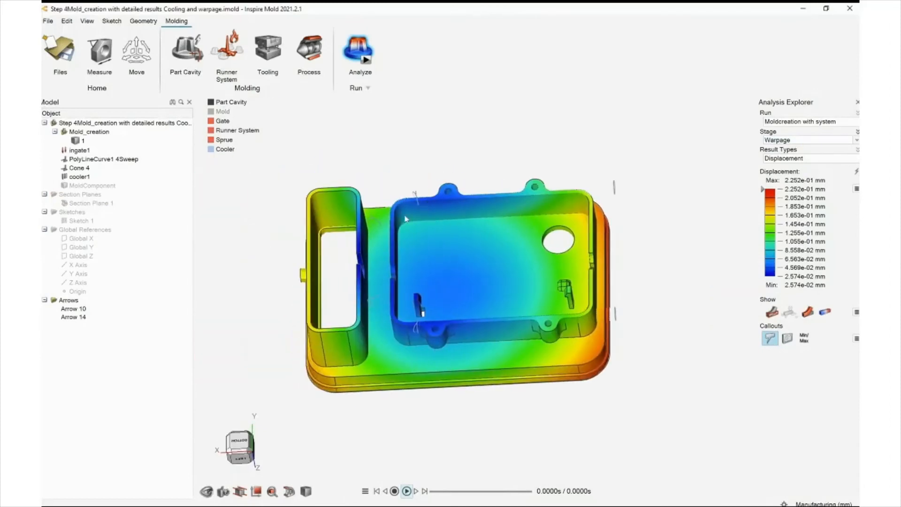
middle_drag(397, 234, 391, 244)
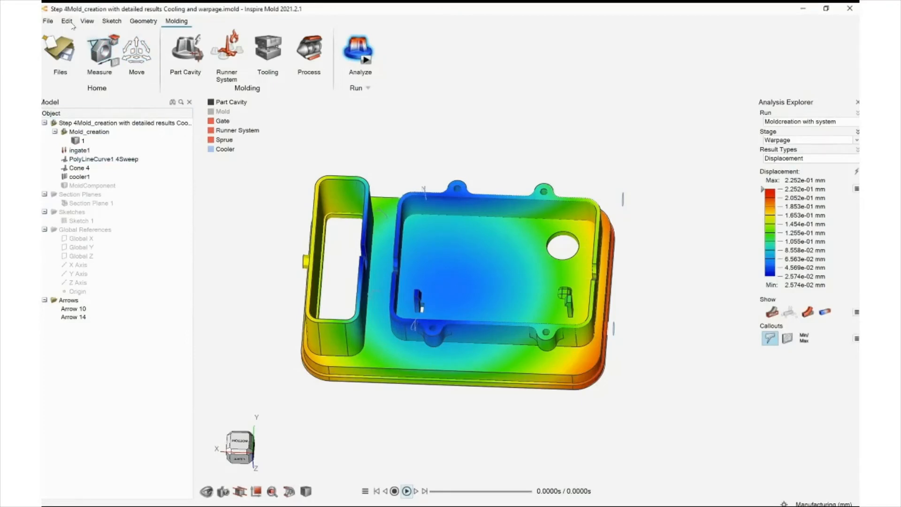
click(100, 53)
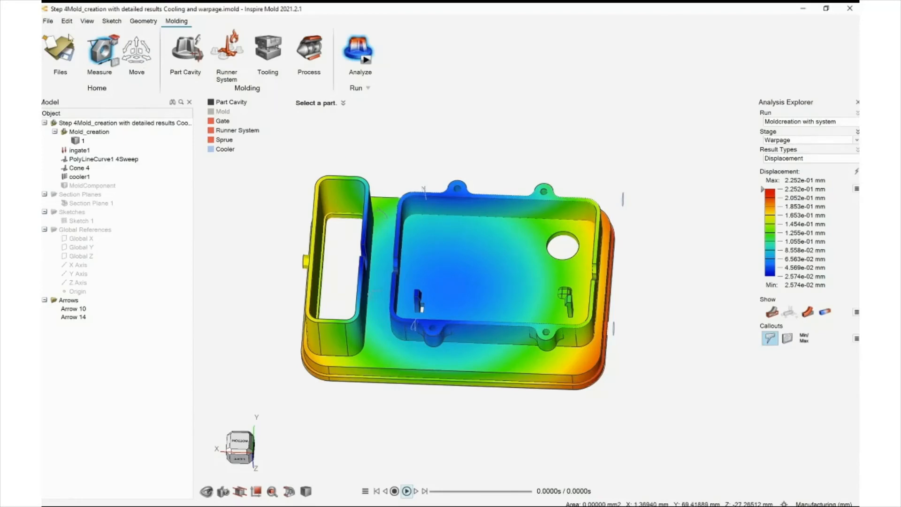
click(100, 62)
click(542, 193)
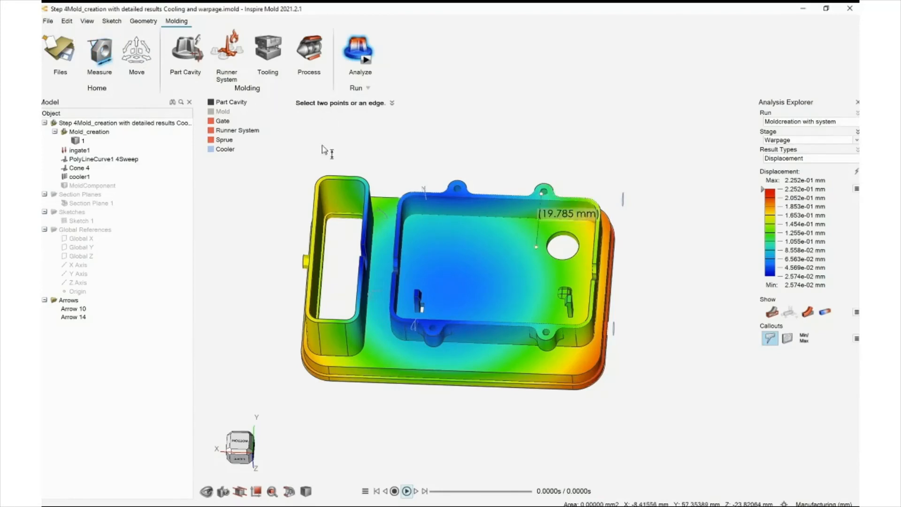
click(545, 330)
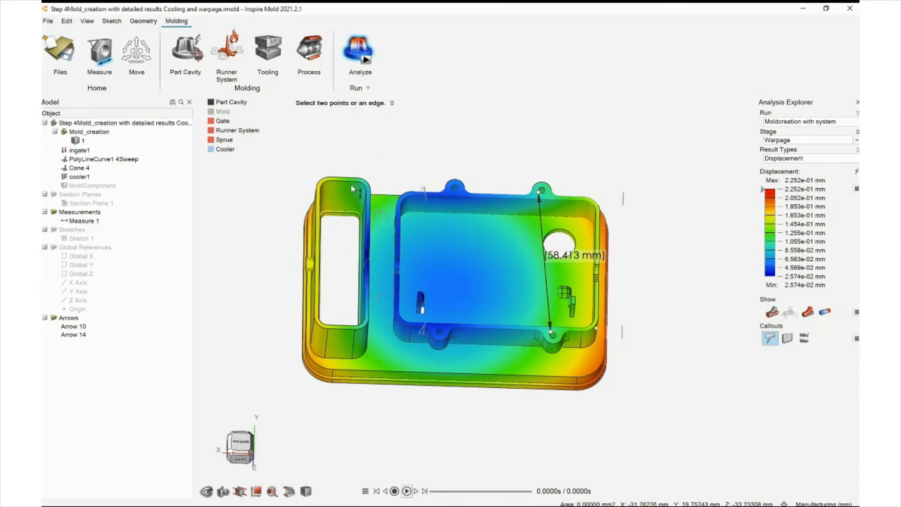
click(104, 57)
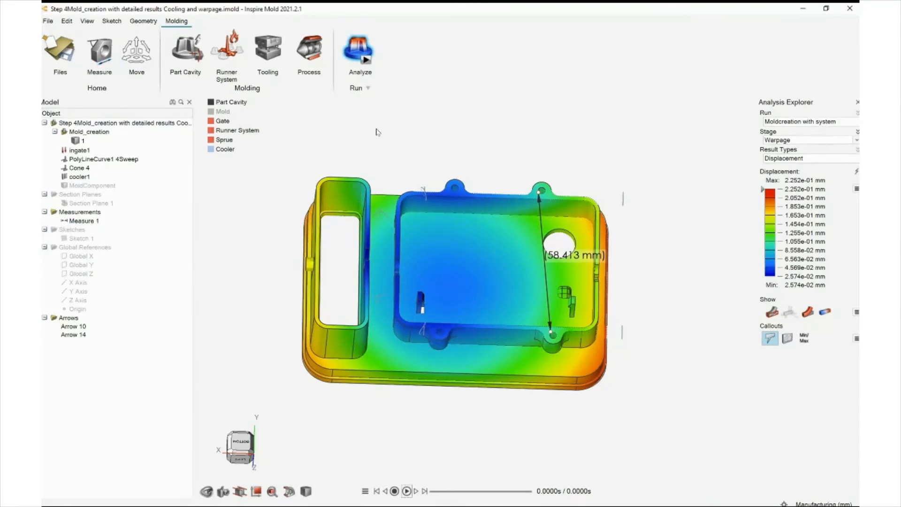
scroll(384, 119, down, 2)
right_drag(392, 133, 367, 152)
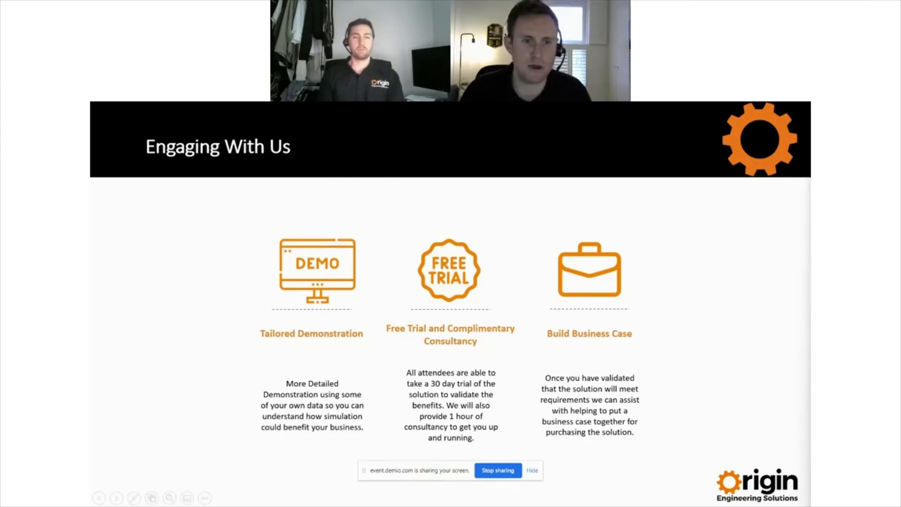
key(Right)
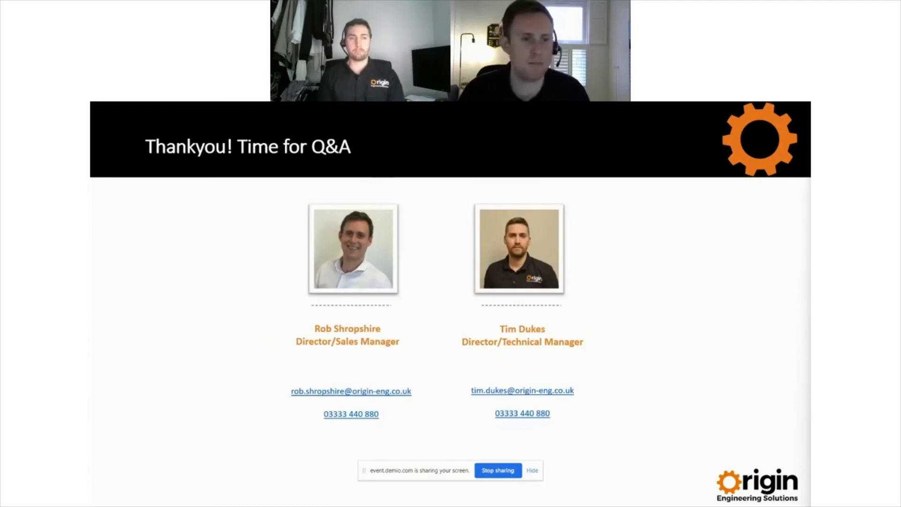